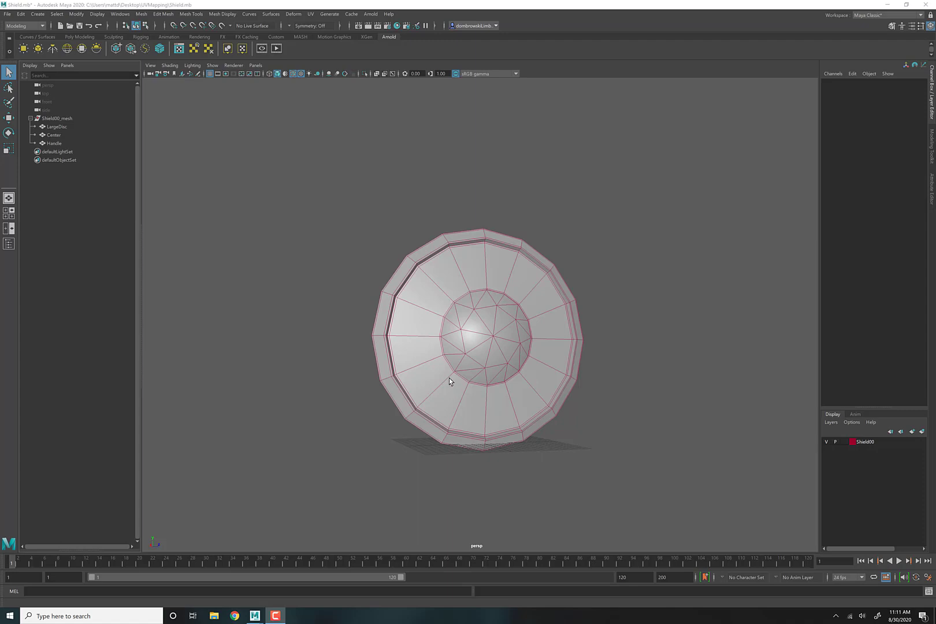
# Step: Select the shield's large disc and inspect the shield's front face, center boss and rear handle
pyautogui.keyDown('alt'); pyautogui.moveTo(449, 379); pyautogui.dragTo(455, 337); pyautogui.keyUp('alt')
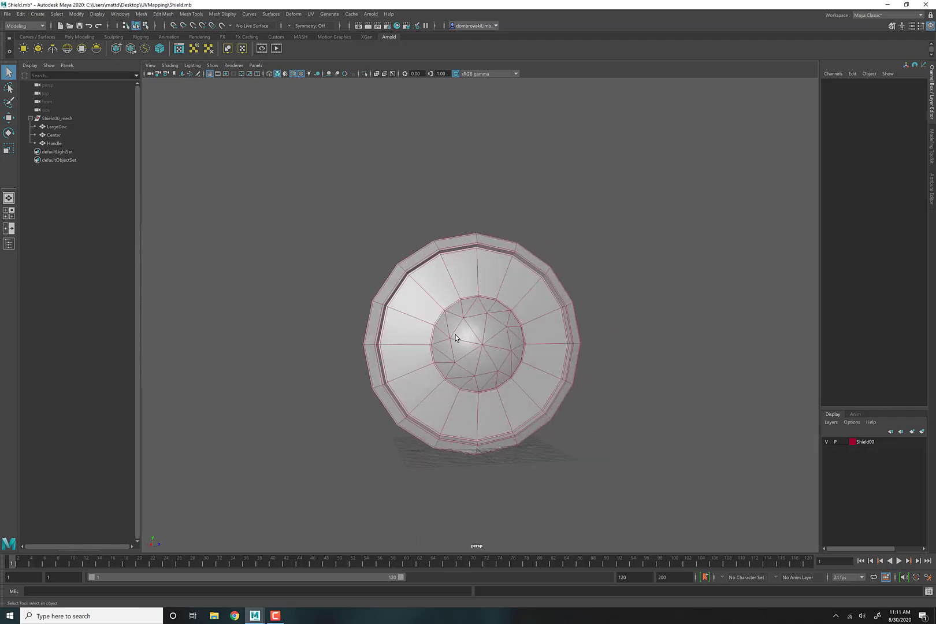
pyautogui.click(453, 330)
pyautogui.click(423, 300)
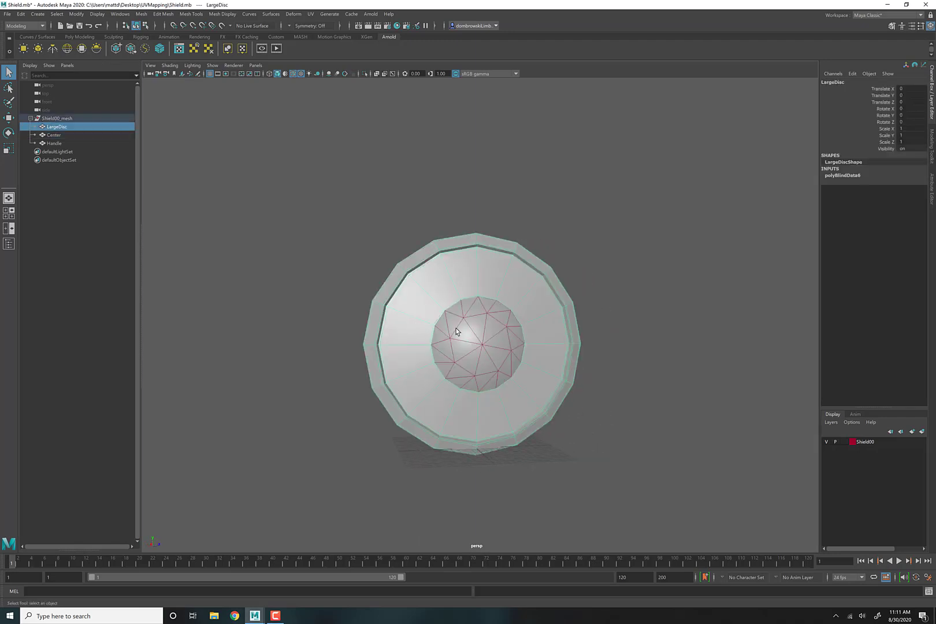
pyautogui.keyDown('alt'); pyautogui.moveTo(447, 362); pyautogui.dragTo(507, 356); pyautogui.keyUp('alt')
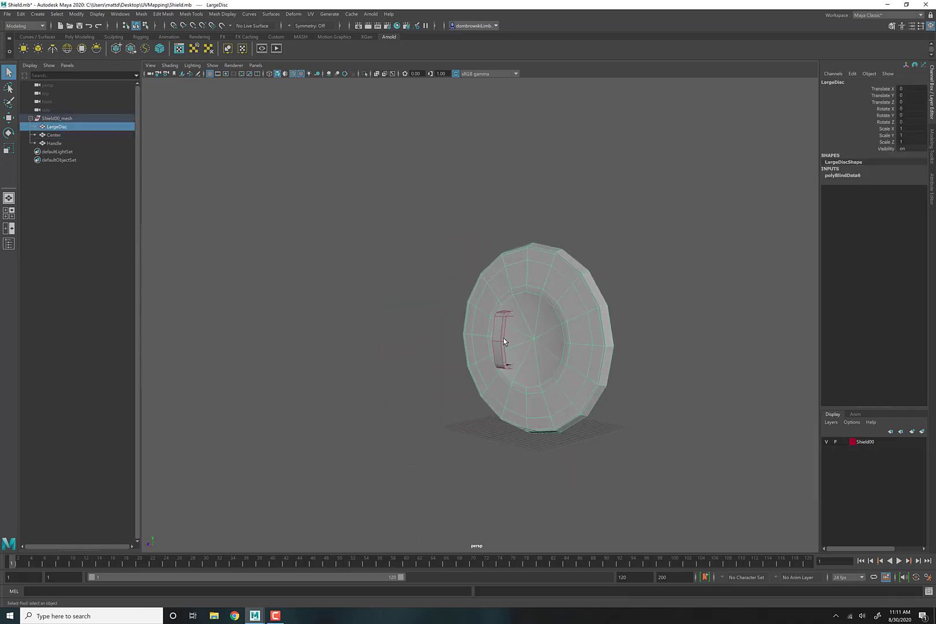
pyautogui.click(506, 352)
pyautogui.keyDown('alt'); pyautogui.moveTo(585, 345); pyautogui.dragTo(485, 305); pyautogui.keyUp('alt')
pyautogui.click(495, 345)
pyautogui.click(485, 305)
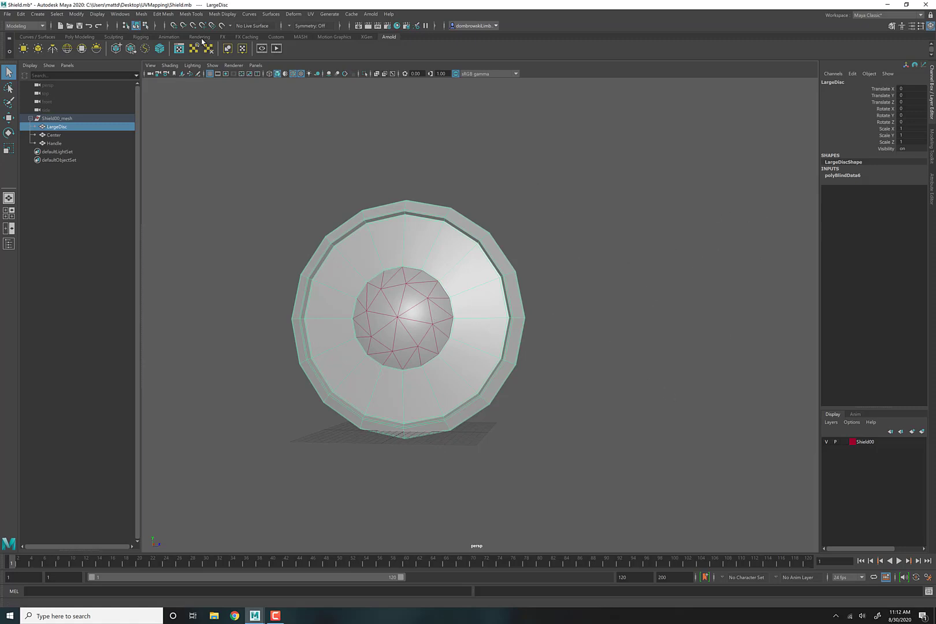
# Step: Clear the selection and delete all construction history in the scene
pyautogui.click(116, 115)
pyautogui.click(21, 14)
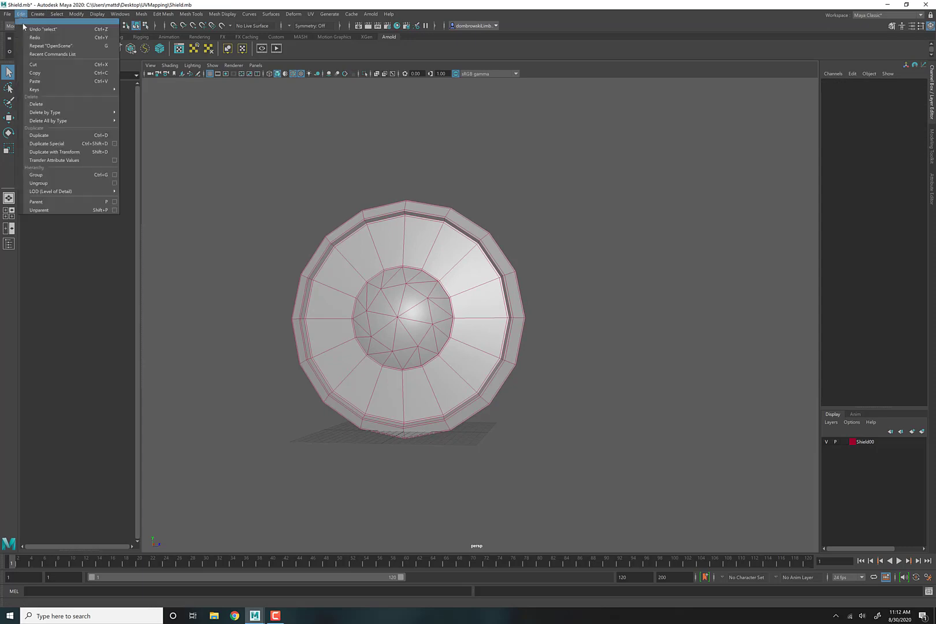
pyautogui.moveTo(53, 123)
pyautogui.click(144, 122)
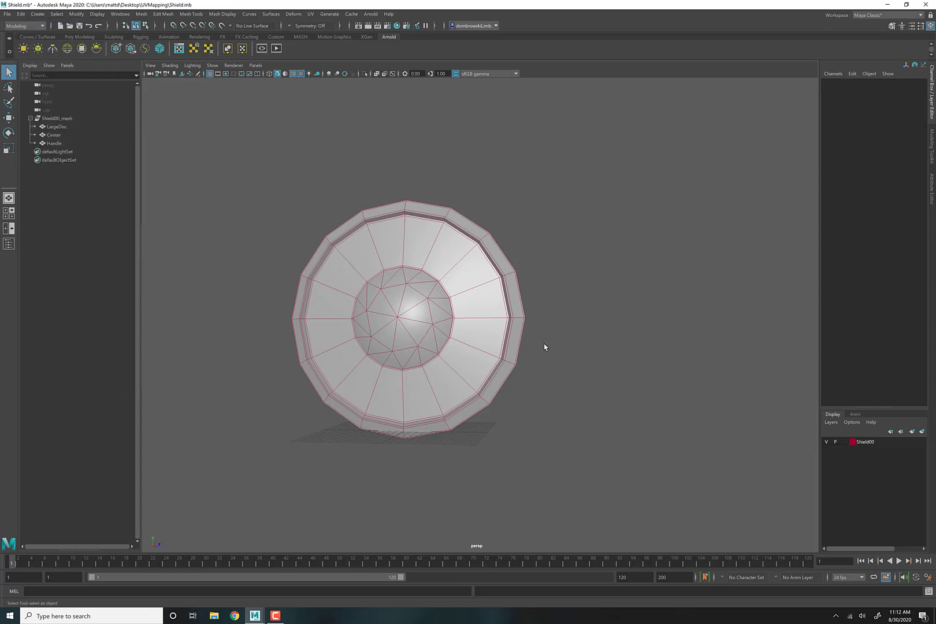
# Step: Open the UV Editor, set its UV Toolkit beside it, and expand the toolkit's Create and Cut and Sew sections
pyautogui.click(311, 14)
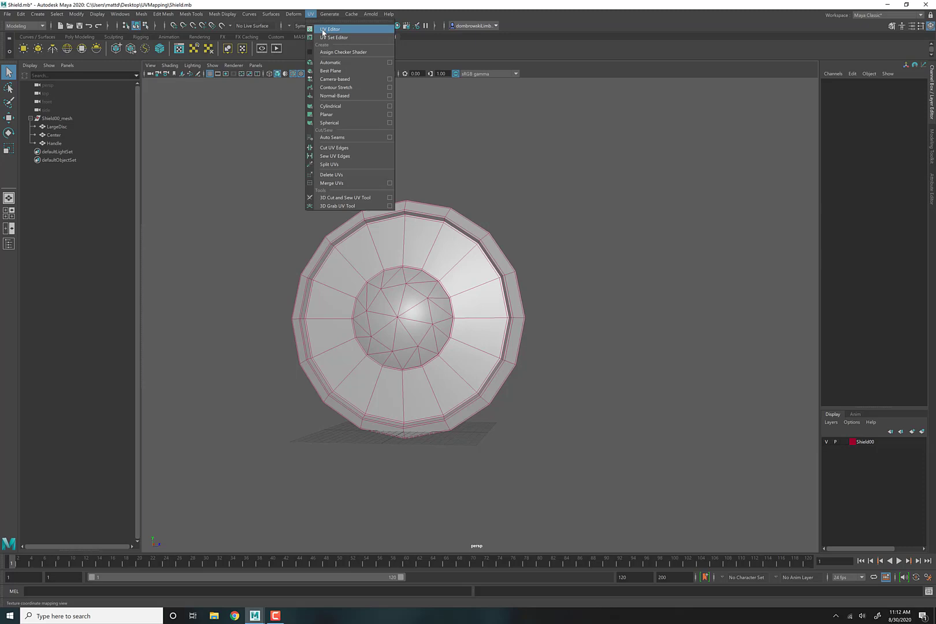
pyautogui.click(327, 28)
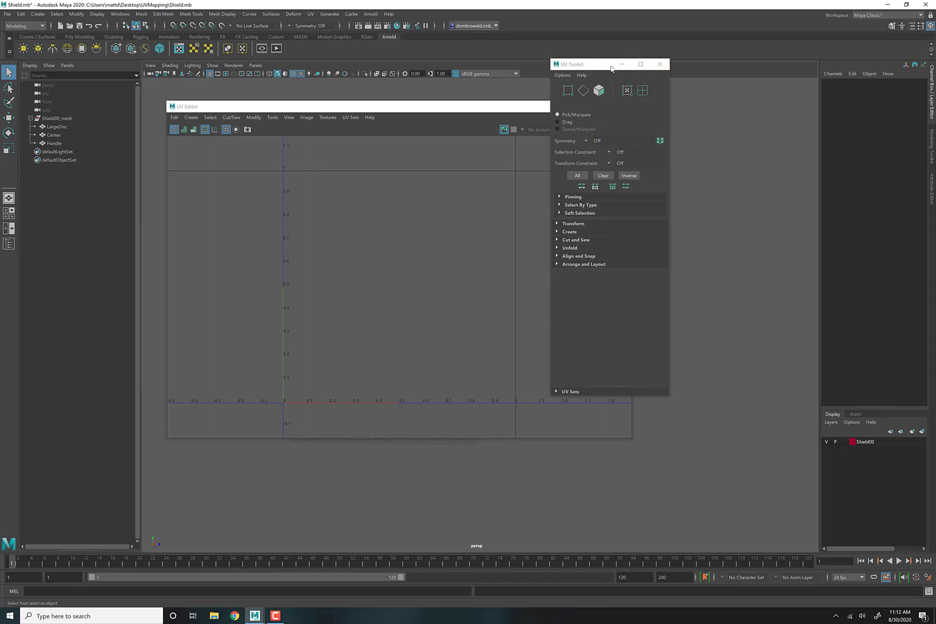
pyautogui.moveTo(595, 65); pyautogui.dragTo(803, 101)
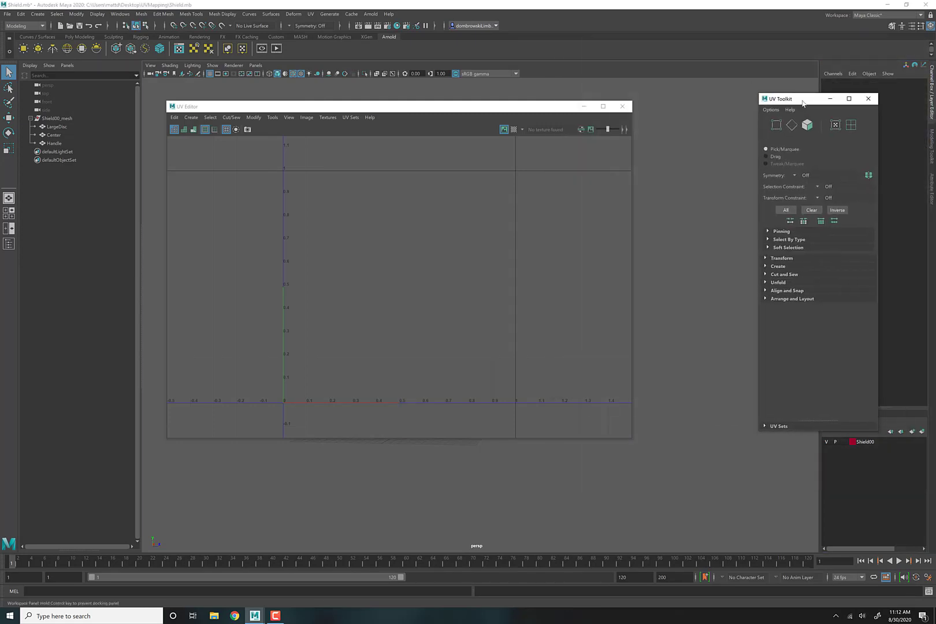
pyautogui.moveTo(447, 107); pyautogui.dragTo(530, 118)
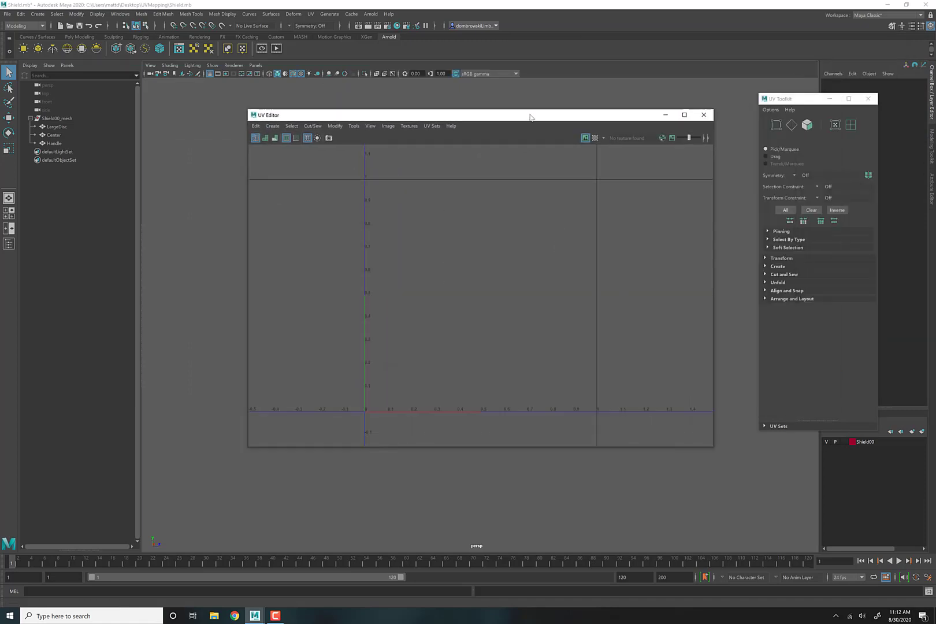
pyautogui.click(779, 267)
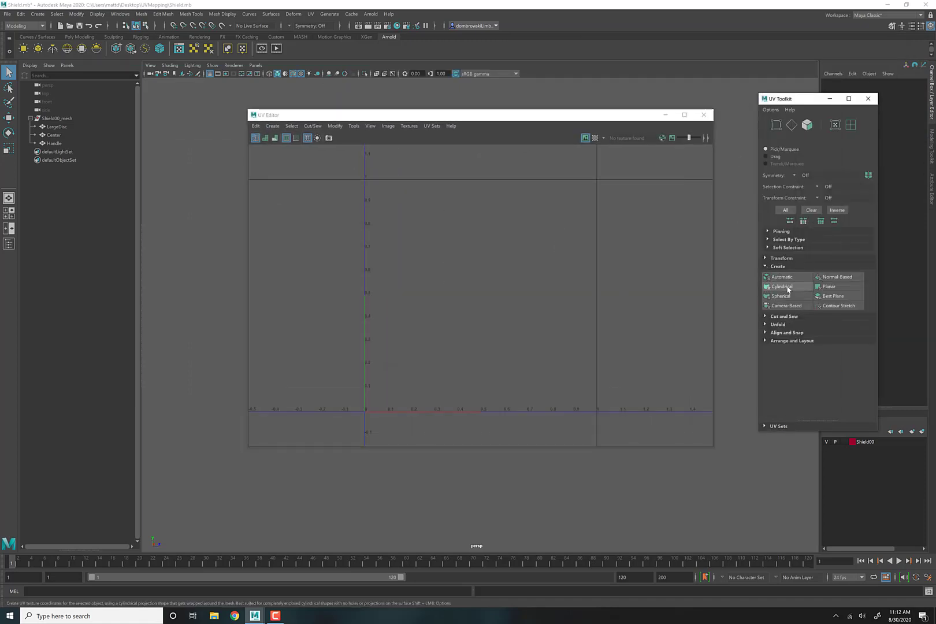
pyautogui.click(782, 316)
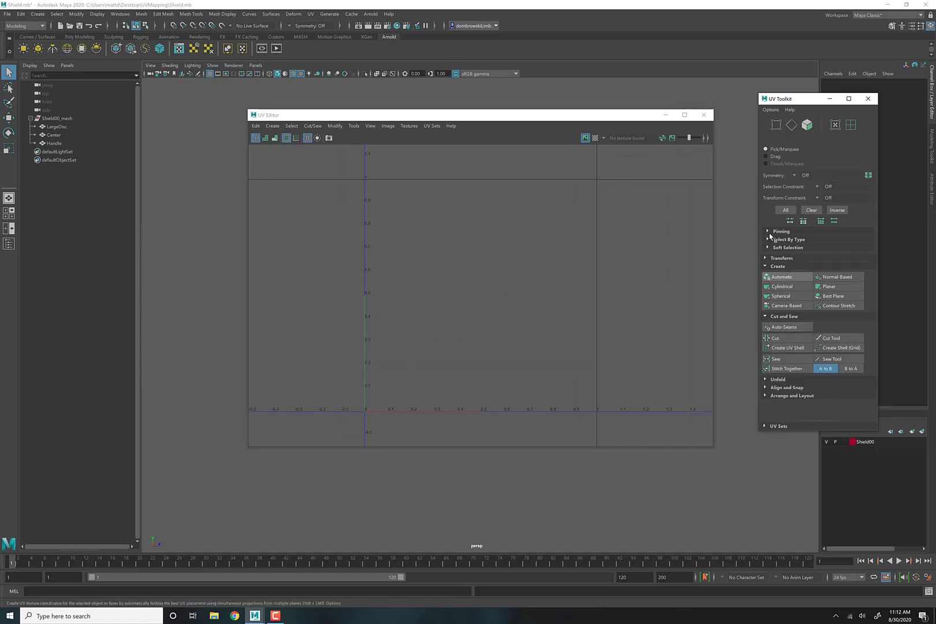
# Step: Dock the UV Editor above the viewport and enlarge its pane
pyautogui.moveTo(479, 120); pyautogui.dragTo(274, 93)
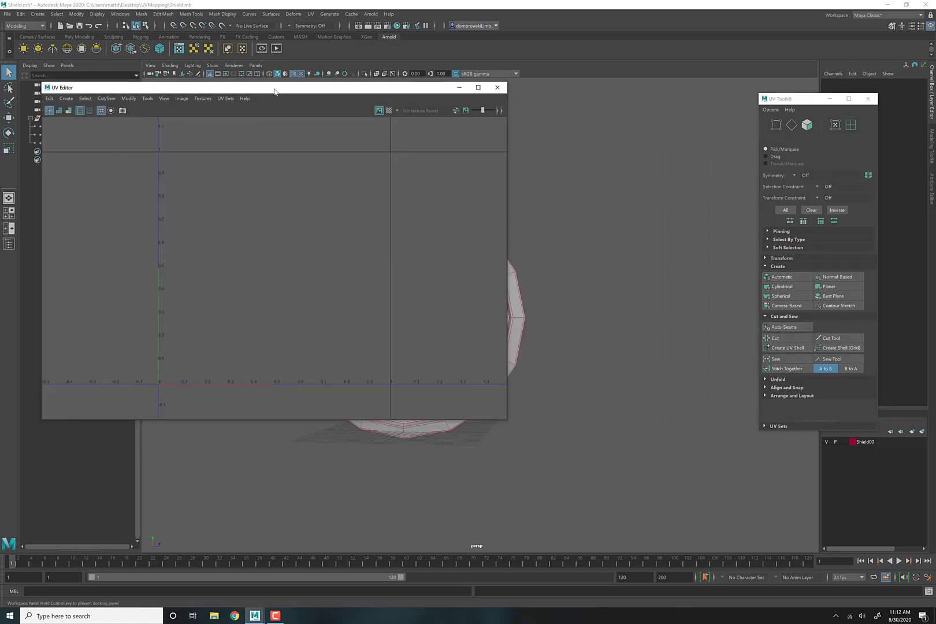
pyautogui.click(48, 88)
pyautogui.click(87, 89)
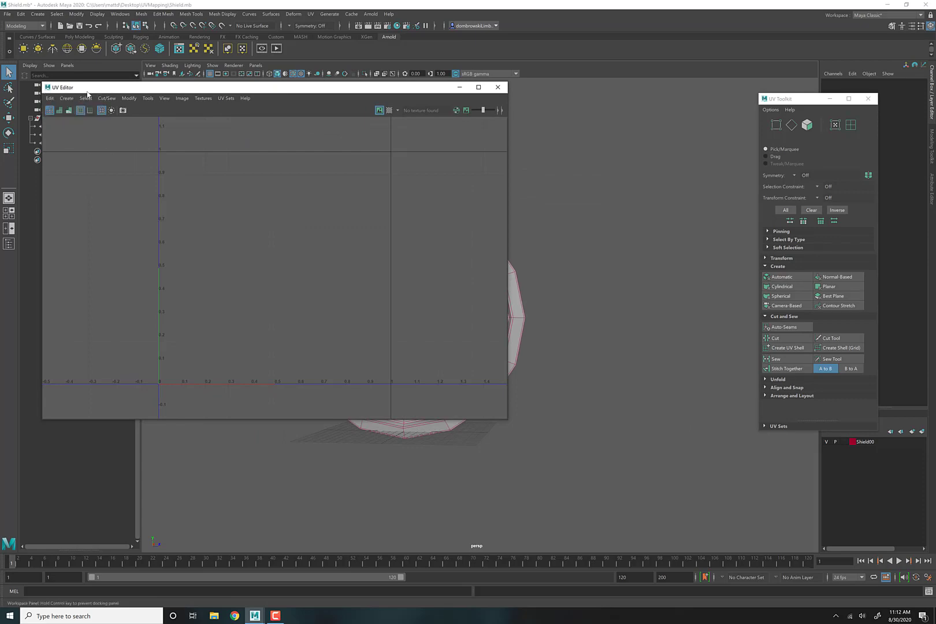
pyautogui.moveTo(88, 90); pyautogui.dragTo(76, 64)
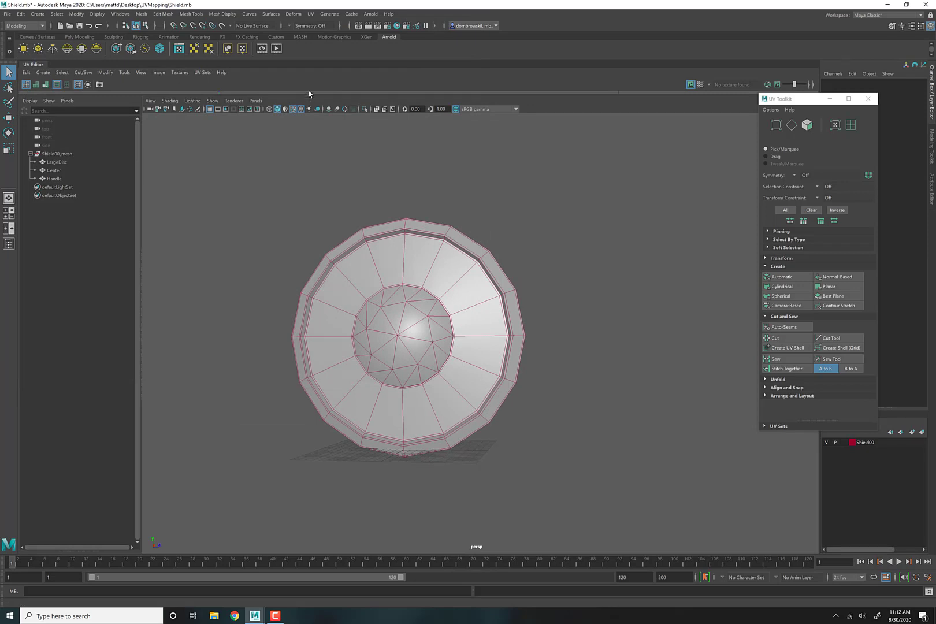
pyautogui.moveTo(312, 95); pyautogui.dragTo(327, 192)
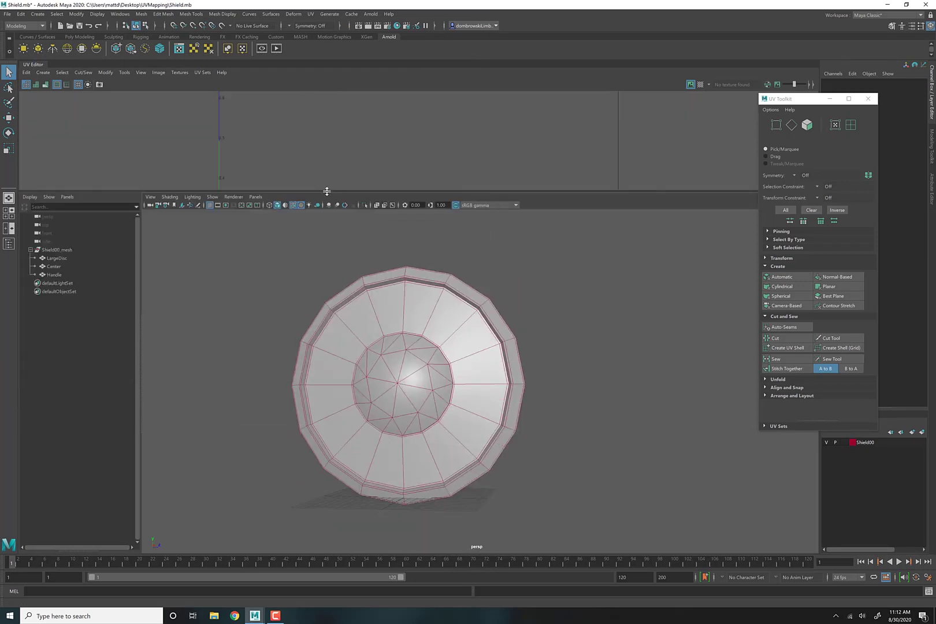
pyautogui.scroll(-8, 361, 145)
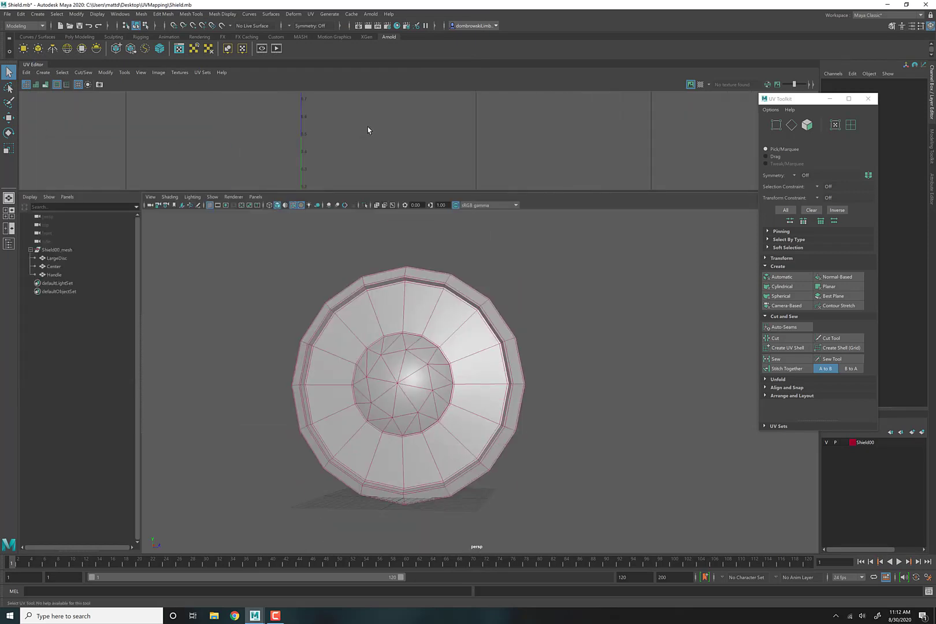
pyautogui.keyDown('alt'); pyautogui.moveTo(428, 135); pyautogui.dragTo(308, 123, button='middle'); pyautogui.keyUp('alt')
pyautogui.scroll(-1, 315, 130)
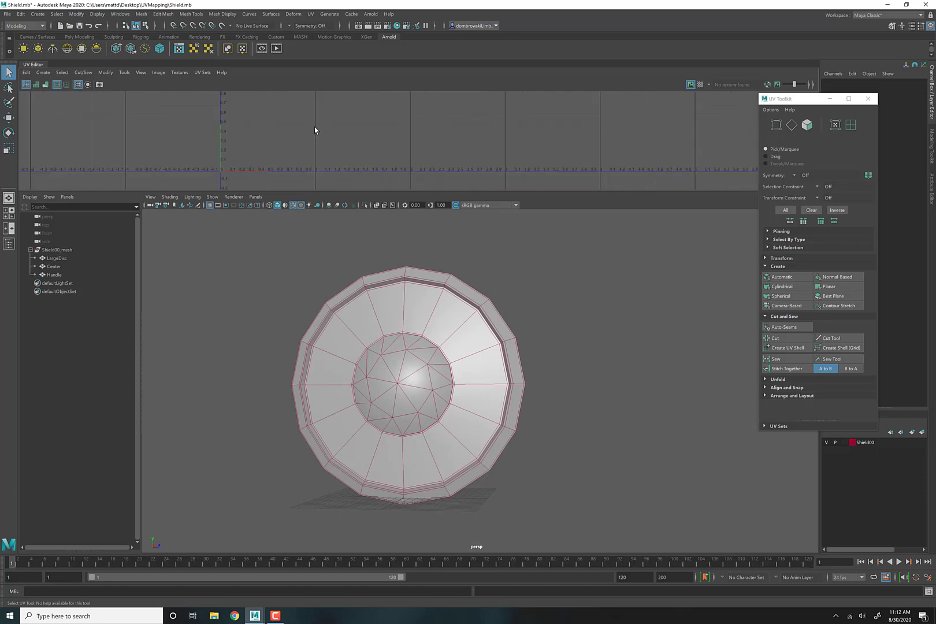
# Step: Dock the UV Editor as a tall pane beside the Outliner and perspective viewport
pyautogui.moveTo(38, 69); pyautogui.dragTo(17, 149)
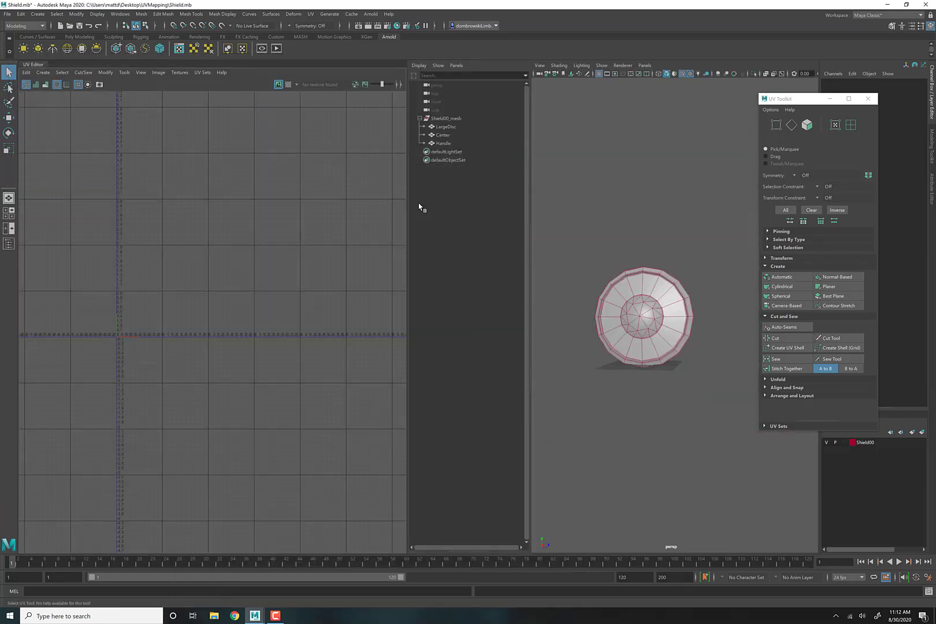
pyautogui.scroll(-5, 207, 207)
pyautogui.keyDown('alt'); pyautogui.moveTo(265, 245); pyautogui.dragTo(245, 375, button='middle'); pyautogui.keyUp('alt')
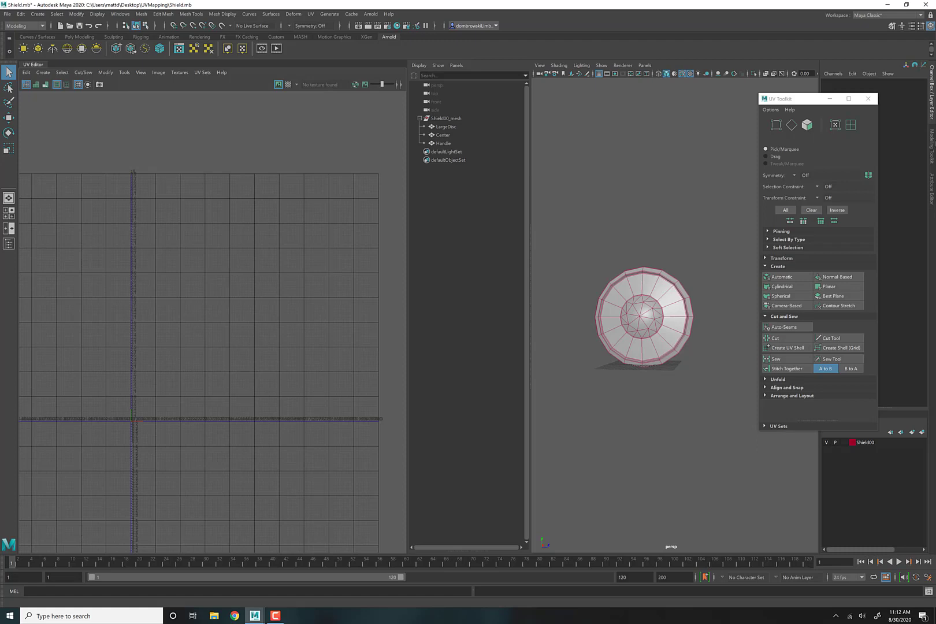
# Step: Hide the Channel Box and the Outliner so the perspective viewport fills the space beside the UV Editor
pyautogui.click(932, 102)
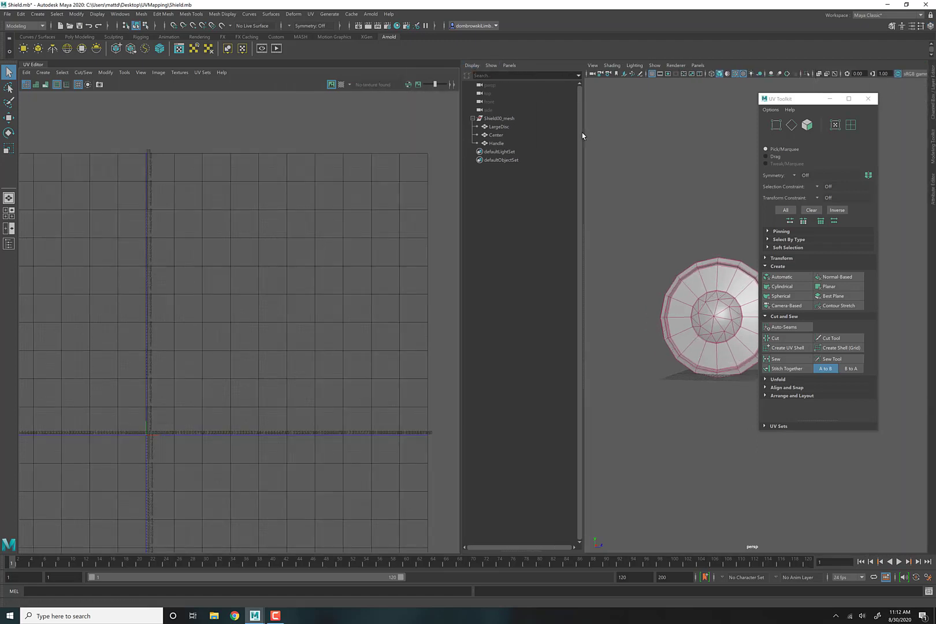
pyautogui.click(933, 189)
pyautogui.click(933, 189)
pyautogui.moveTo(583, 133); pyautogui.dragTo(528, 136)
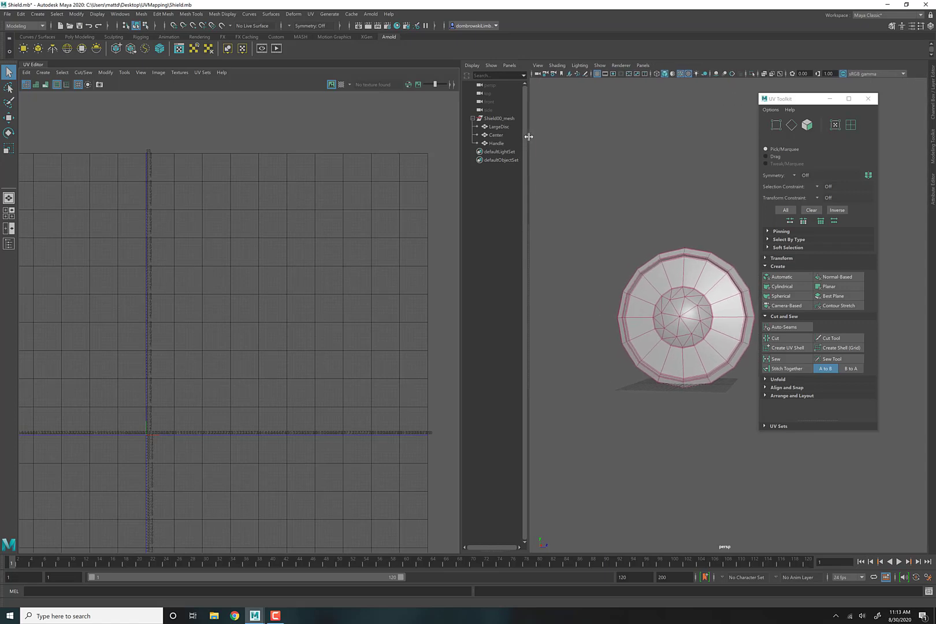
pyautogui.click(9, 214)
pyautogui.scroll(3, 618, 218)
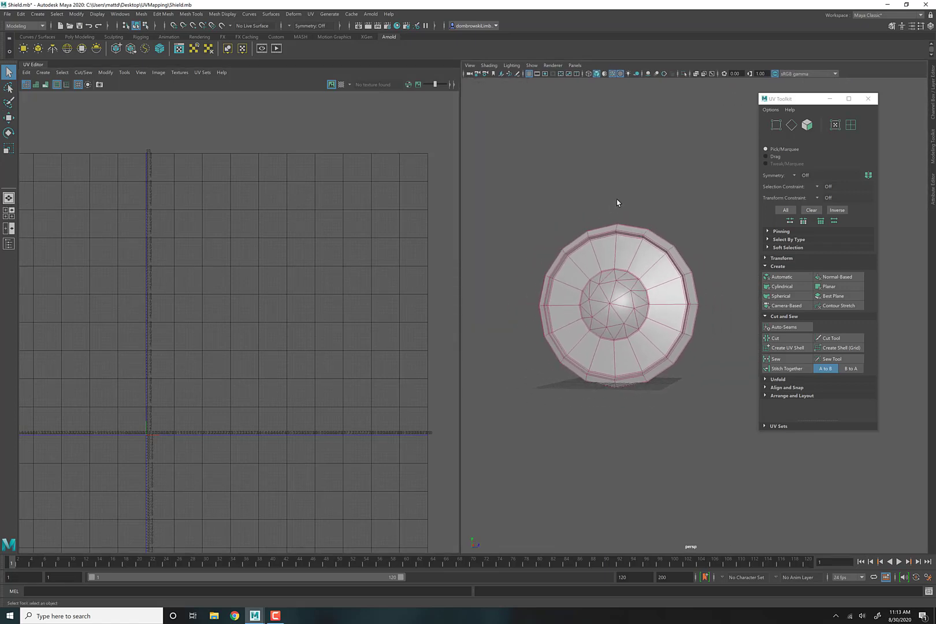
# Step: Select the shield's large disc and examine how its UV shells lie within the 0 to 1 UV square
pyautogui.scroll(5, 621, 210)
pyautogui.keyDown('alt'); pyautogui.moveTo(623, 216); pyautogui.dragTo(752, 216, button='middle'); pyautogui.keyUp('alt')
pyautogui.click(677, 258)
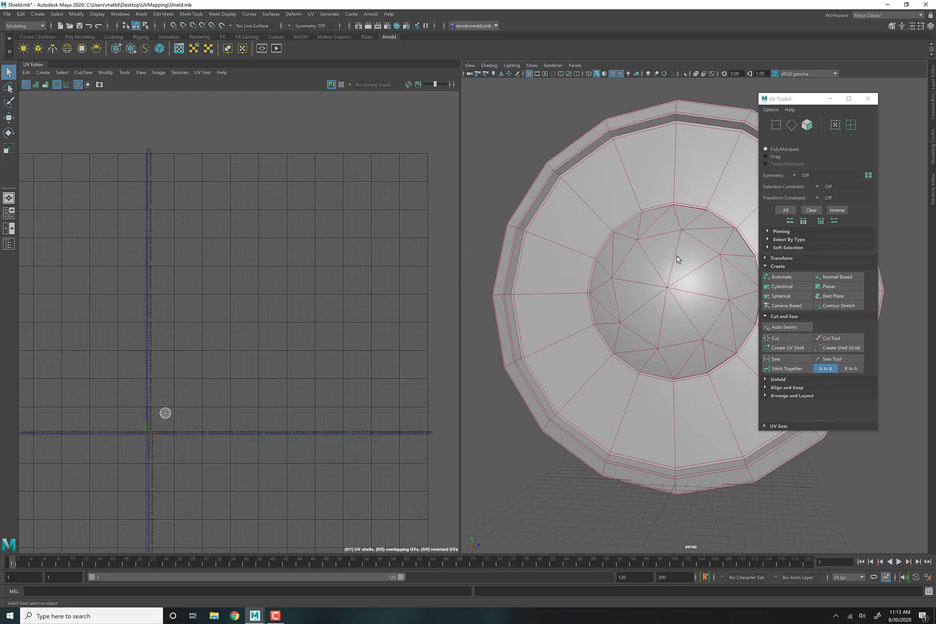
pyautogui.click(662, 201)
pyautogui.keyDown('alt'); pyautogui.moveTo(171, 409); pyautogui.dragTo(332, 212, button='middle'); pyautogui.keyUp('alt')
pyautogui.scroll(10, 268, 280)
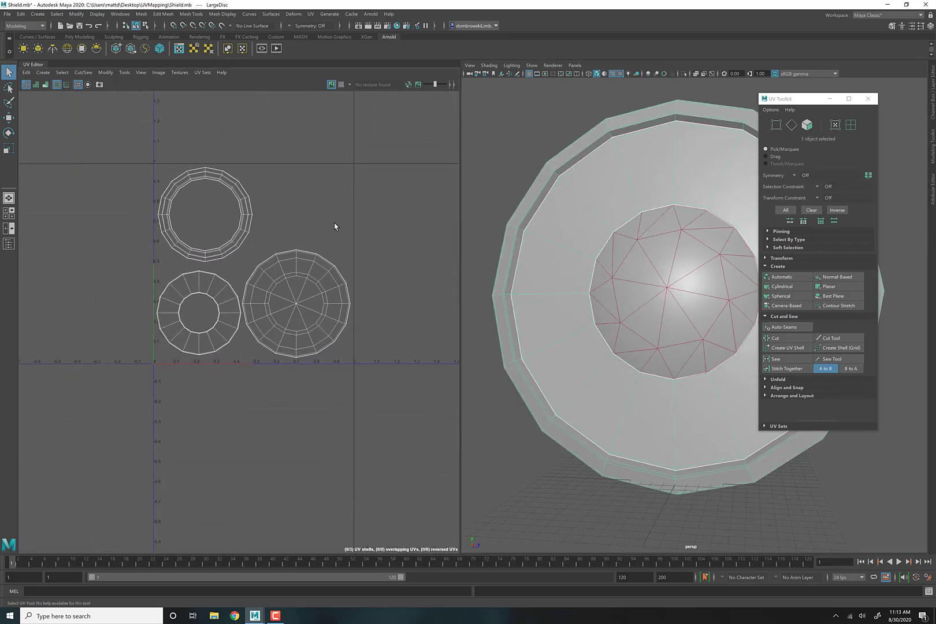
pyautogui.scroll(5, 335, 226)
pyautogui.scroll(-4, 334, 229)
pyautogui.moveTo(134, 159); pyautogui.dragTo(357, 379)
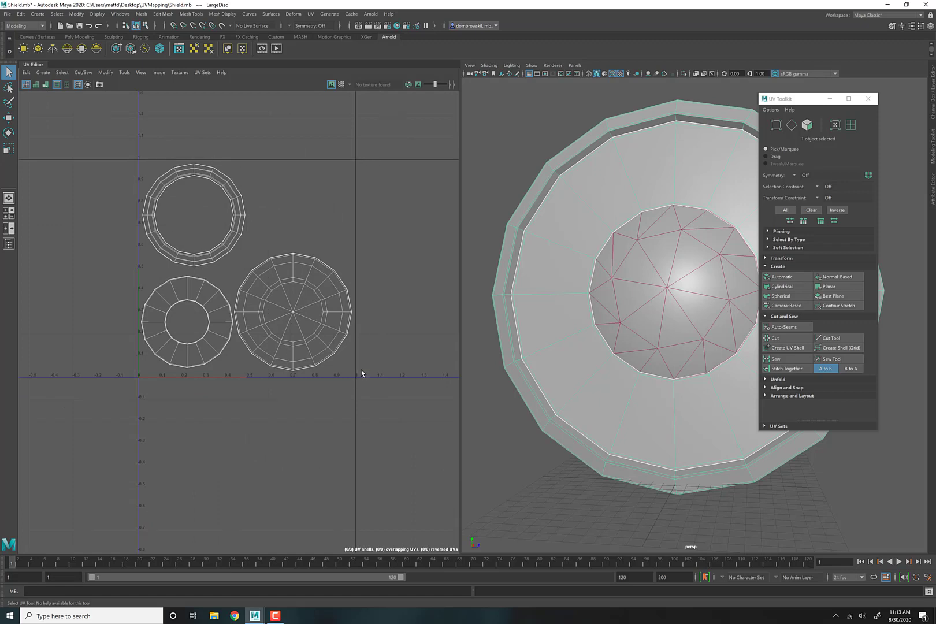
pyautogui.scroll(-5, 636, 277)
pyautogui.keyDown('alt'); pyautogui.moveTo(623, 296); pyautogui.dragTo(529, 296, button='middle'); pyautogui.keyUp('alt')
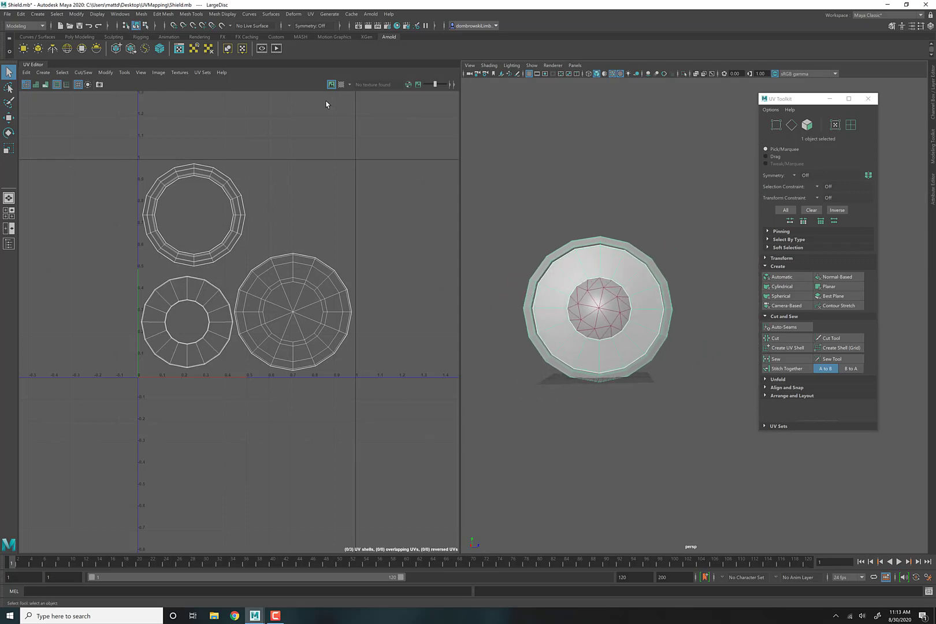
# Step: Display the checker map on the shield's large disc to view its existing UVs
pyautogui.click(499, 139)
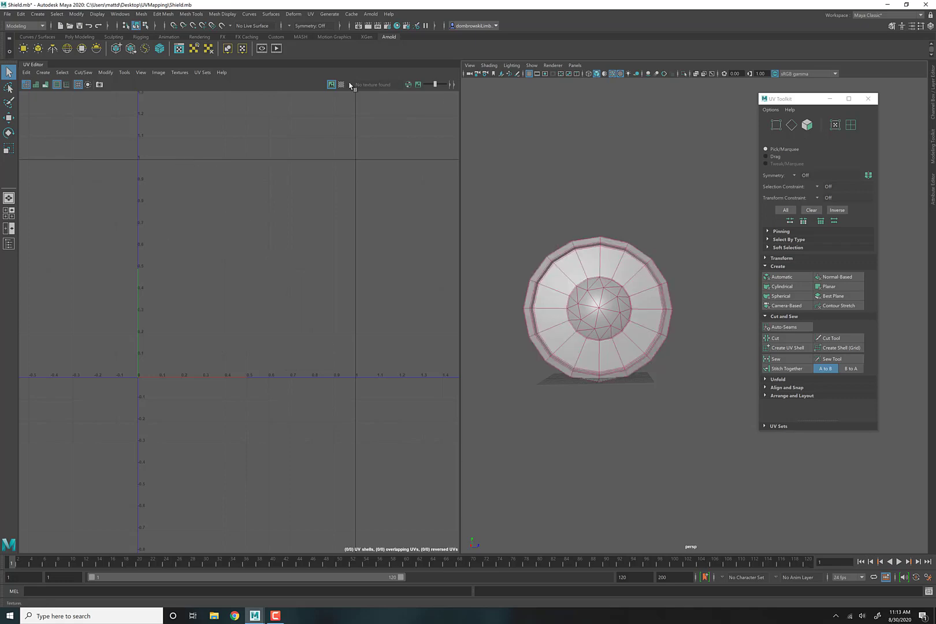
pyautogui.click(591, 304)
pyautogui.click(592, 269)
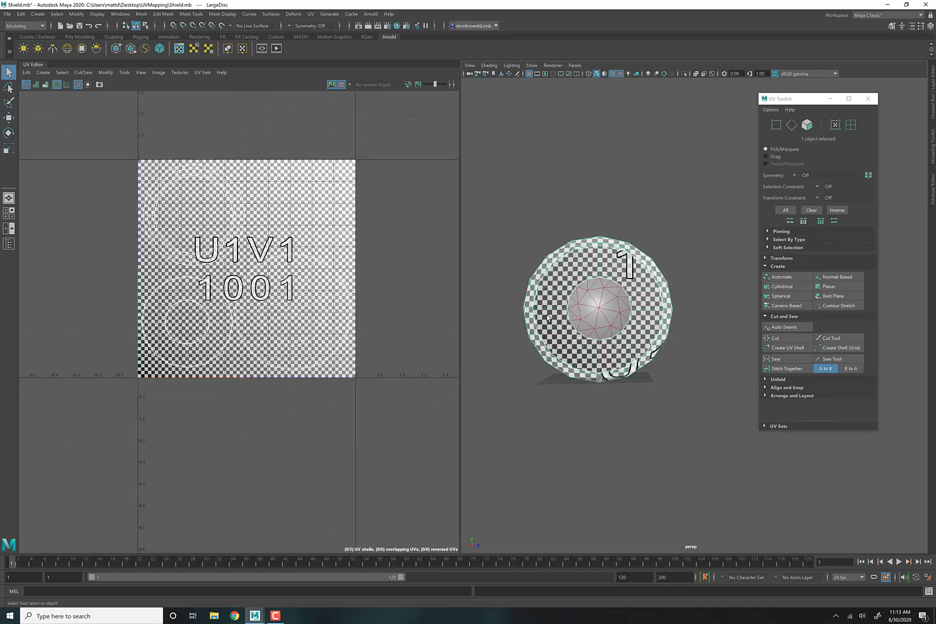
# Step: Apply an automatic UV projection to the entire shield and deselect the faces
pyautogui.keyDown('alt'); pyautogui.moveTo(677, 401); pyautogui.dragTo(571, 248); pyautogui.keyUp('alt')
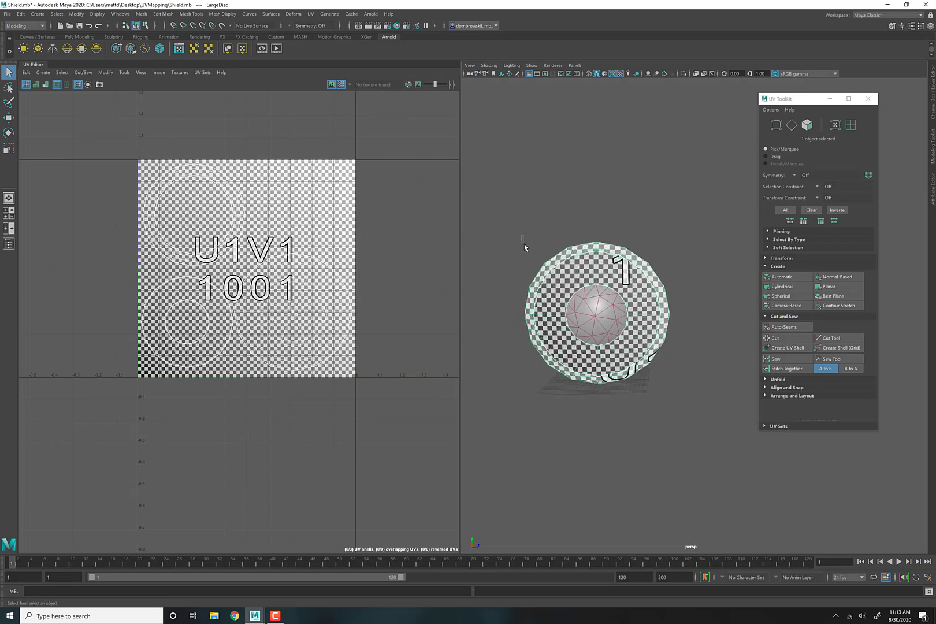
pyautogui.click(785, 276)
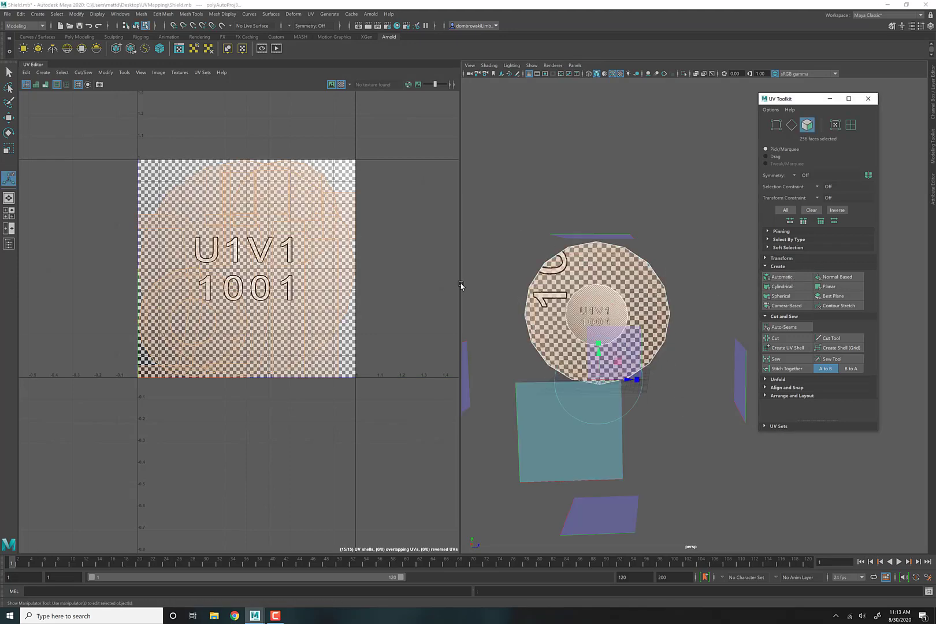
pyautogui.click(523, 192)
pyautogui.scroll(3, 324, 288)
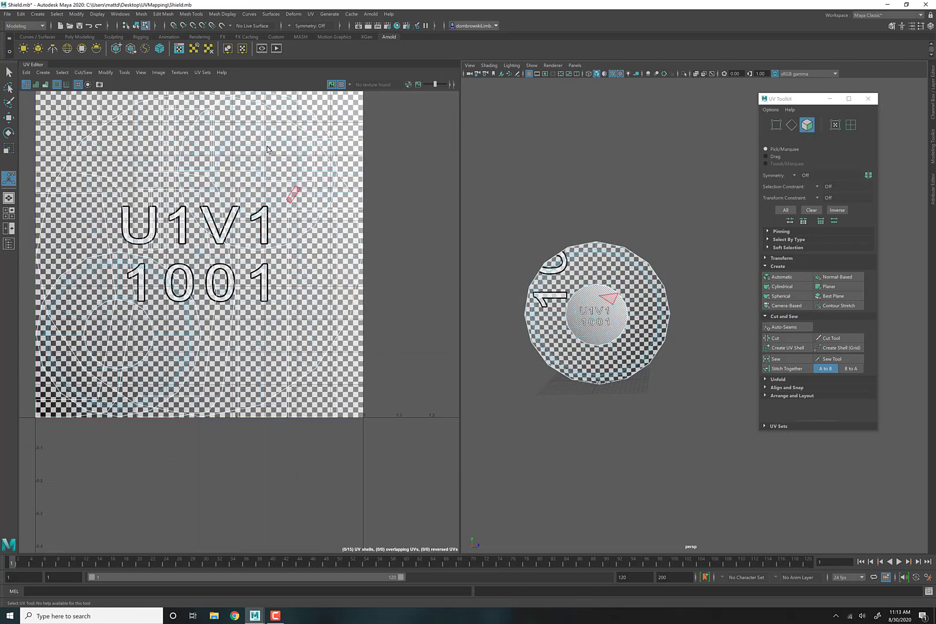
# Step: Turn off the checker map display to show the plain UV shells
pyautogui.click(341, 84)
pyautogui.click(341, 84)
pyautogui.click(340, 85)
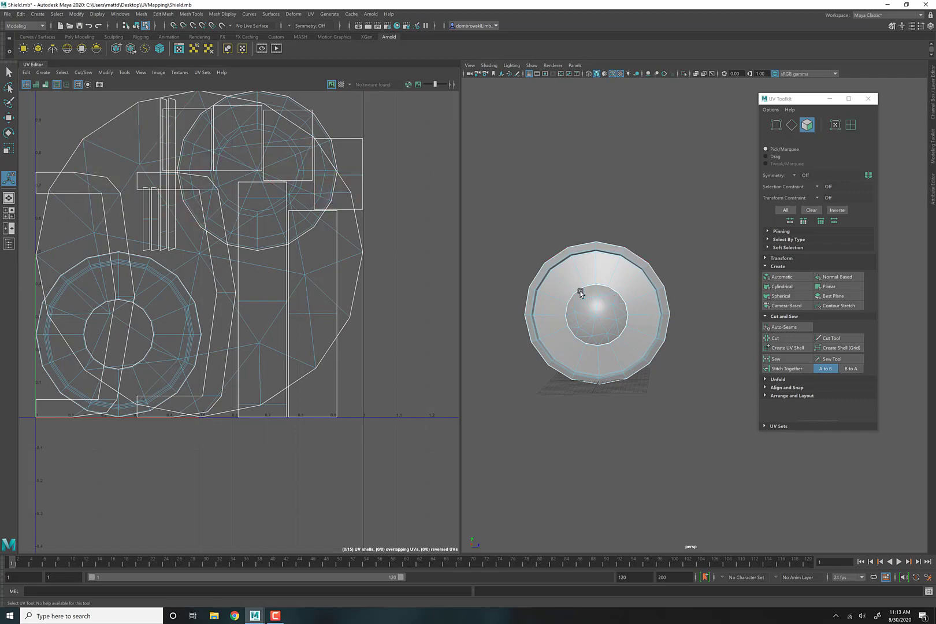
# Step: Apply a cylindrical UV projection to the entire shield and deselect the faces
pyautogui.scroll(5, 550, 282)
pyautogui.scroll(-5, 552, 279)
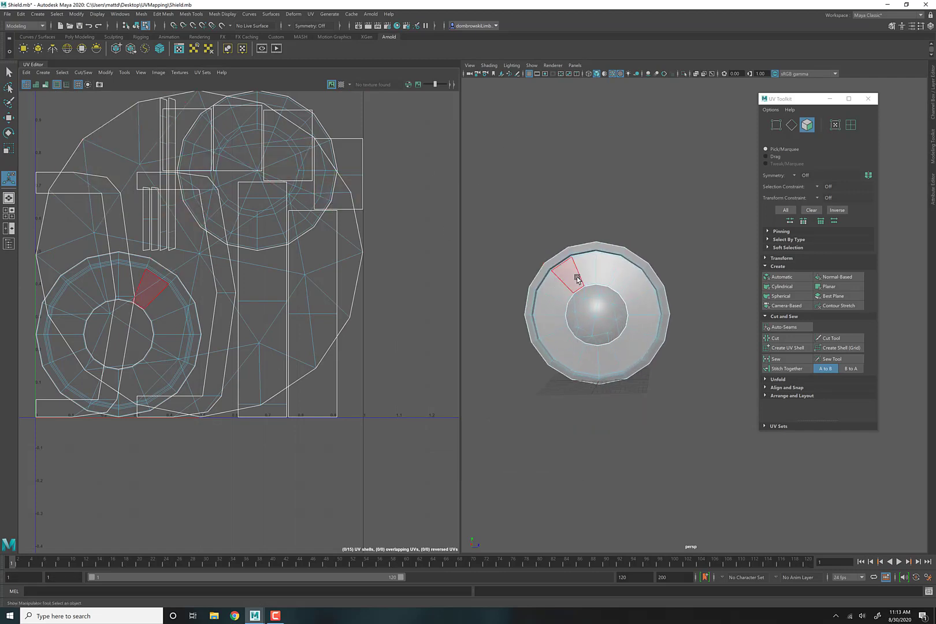
pyautogui.click(782, 286)
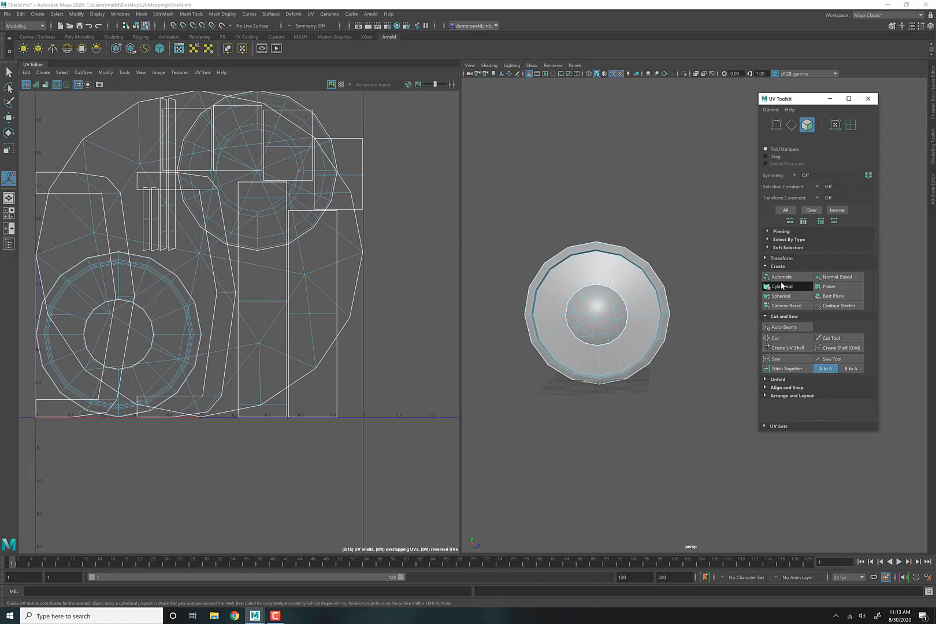
pyautogui.moveTo(518, 232); pyautogui.dragTo(707, 422)
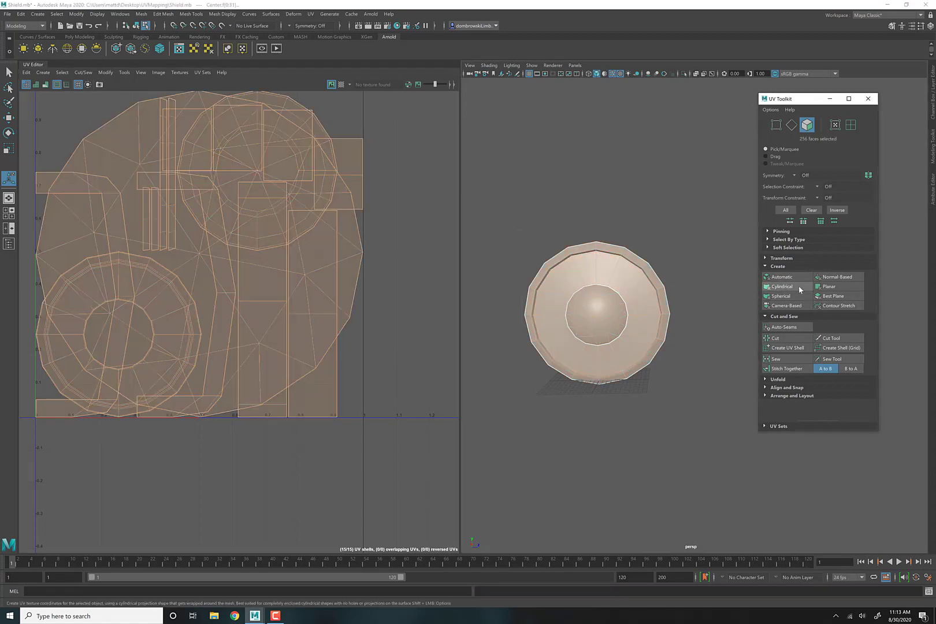
pyautogui.click(782, 286)
pyautogui.click(435, 211)
pyautogui.scroll(-8, 205, 268)
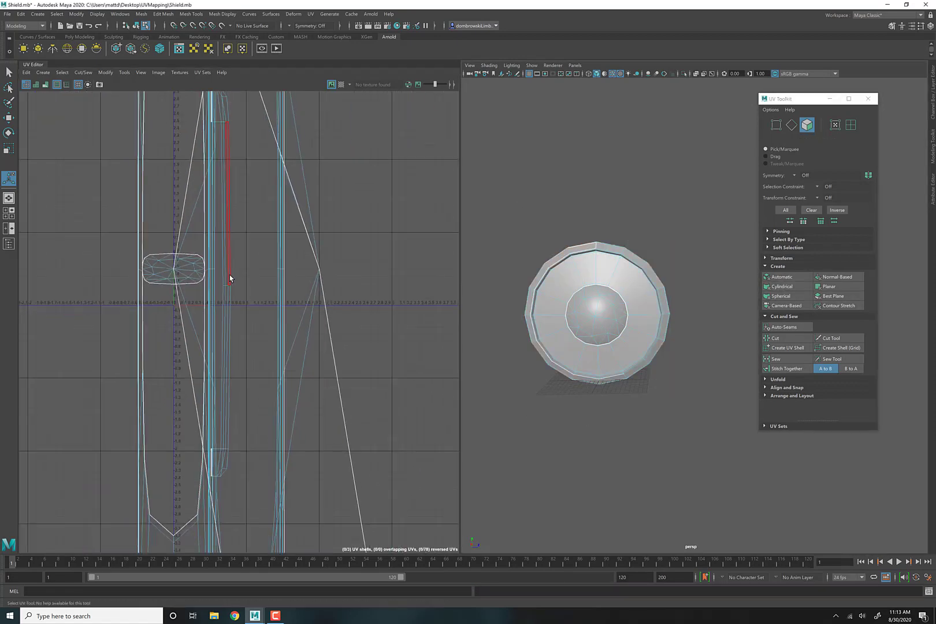
# Step: Display the checker map over the cylindrically projected UVs and on the shield model
pyautogui.scroll(6, 250, 271)
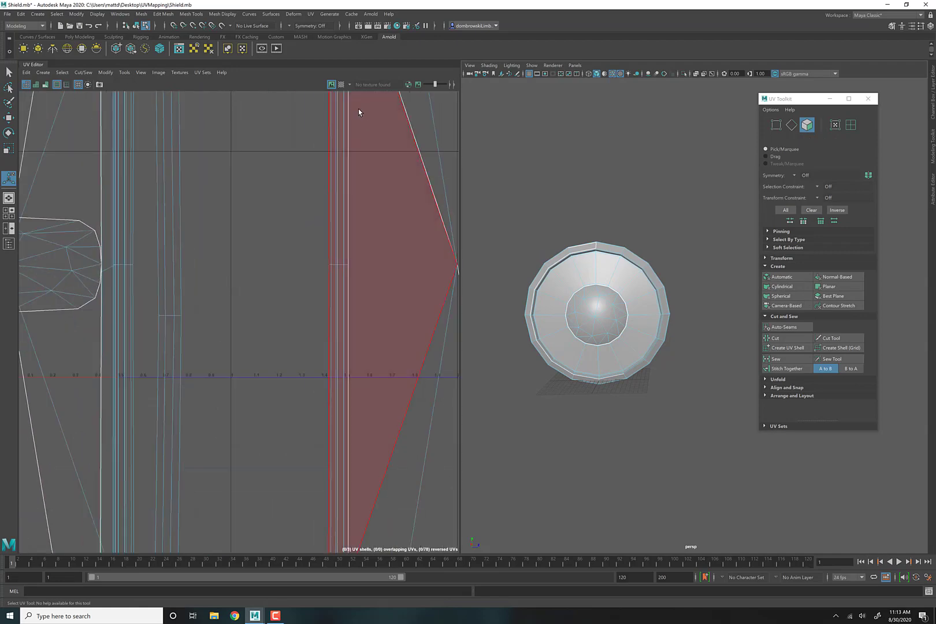
pyautogui.click(342, 85)
pyautogui.keyDown('alt'); pyautogui.moveTo(244, 308); pyautogui.dragTo(394, 338, button='middle'); pyautogui.keyUp('alt')
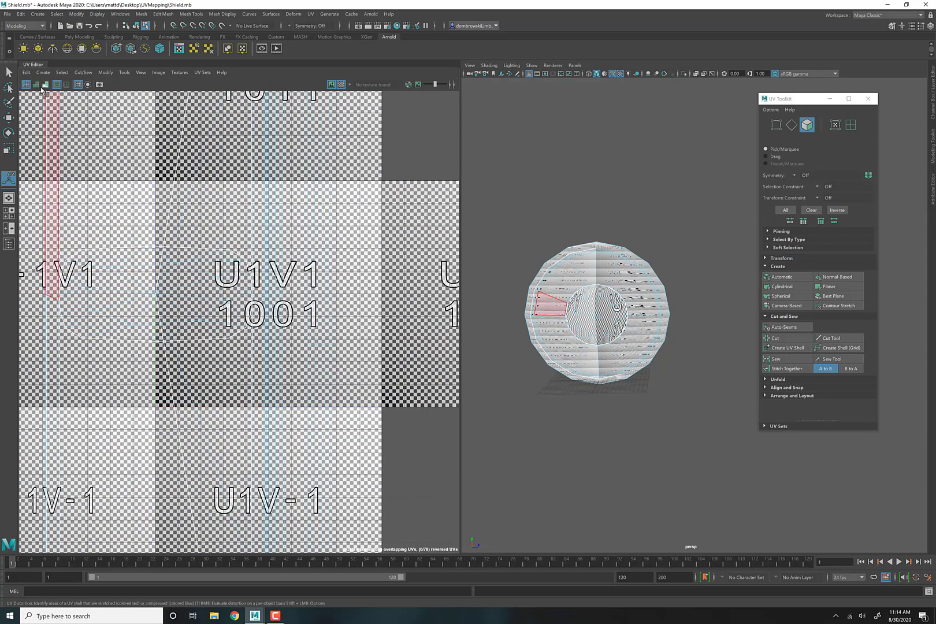
# Step: Compare the distortion, shaded and wireframe UV displays, leaving the UV shells shown with distortion shading
pyautogui.click(35, 85)
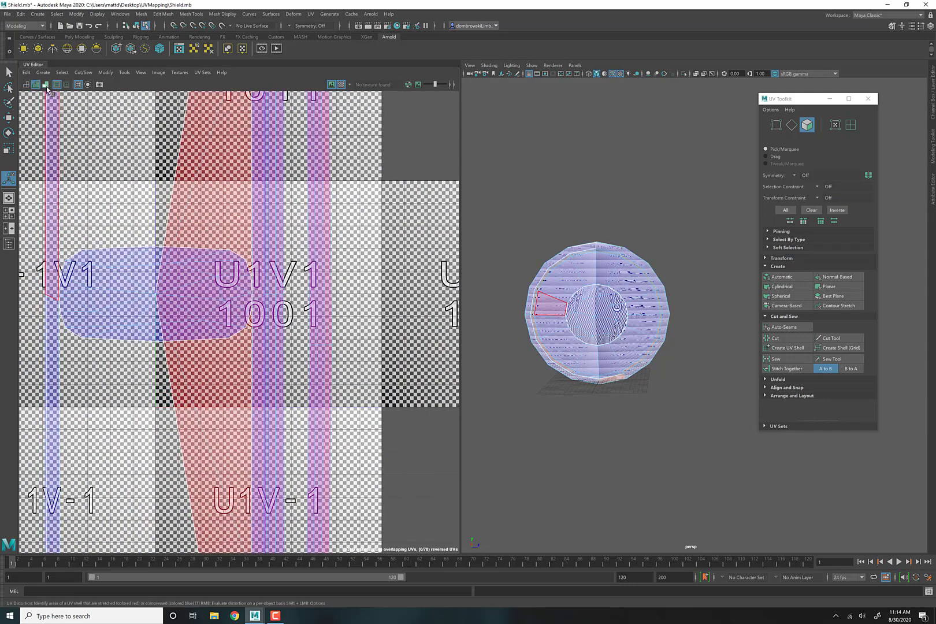
pyautogui.click(46, 85)
pyautogui.click(46, 86)
pyautogui.click(26, 85)
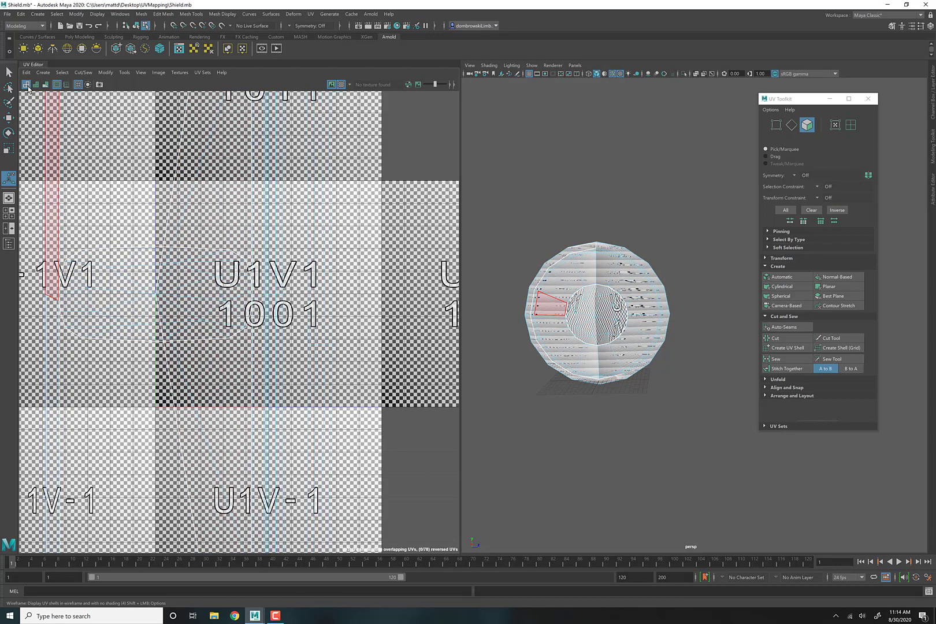
pyautogui.click(57, 85)
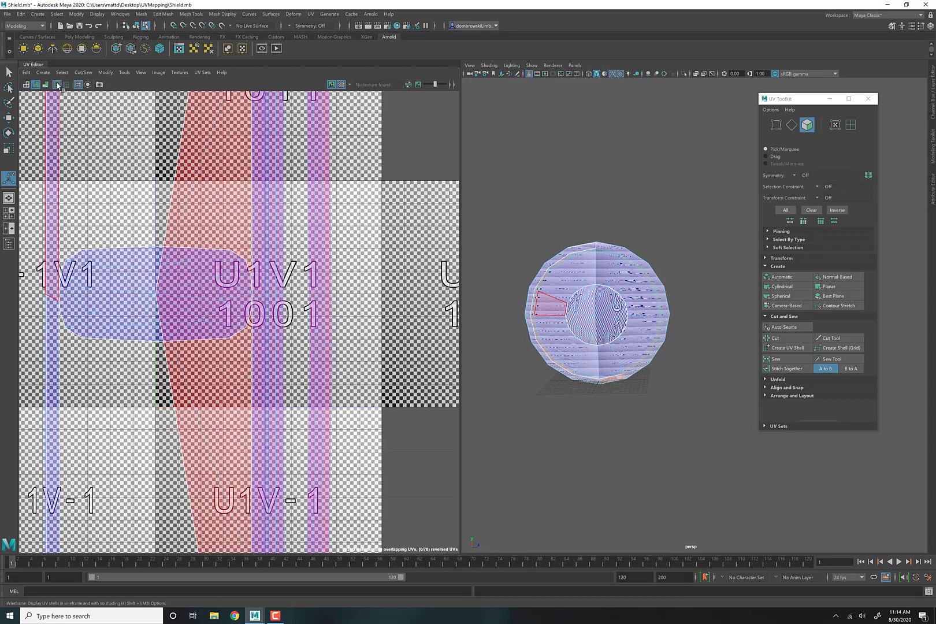
# Step: Hide the texture image behind the UV shells while keeping the checker map on the shield model
pyautogui.click(331, 84)
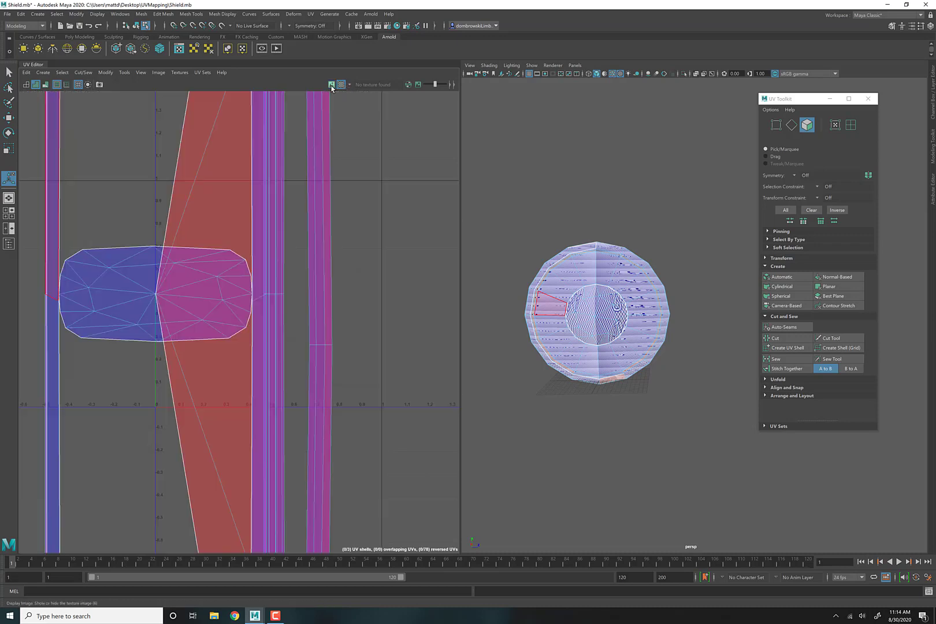
pyautogui.click(331, 85)
pyautogui.click(331, 85)
pyautogui.click(331, 85)
pyautogui.click(331, 85)
pyautogui.click(331, 85)
pyautogui.click(331, 84)
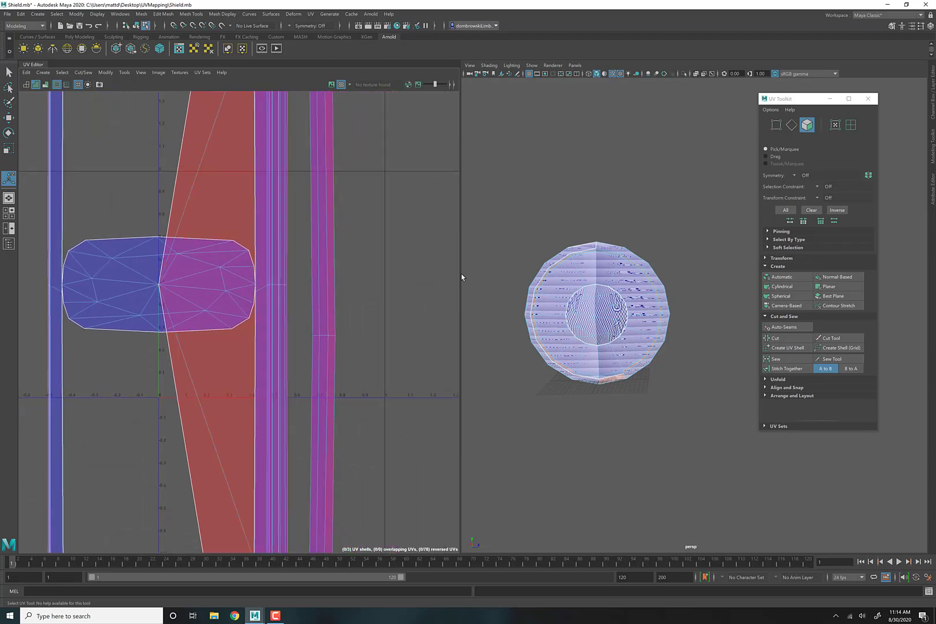
# Step: Examine the checker pattern on the front of the shield against the distortion colours of its UV shells
pyautogui.scroll(5, 636, 347)
pyautogui.keyDown('alt'); pyautogui.moveTo(599, 340); pyautogui.dragTo(800, 318, button='middle'); pyautogui.keyUp('alt')
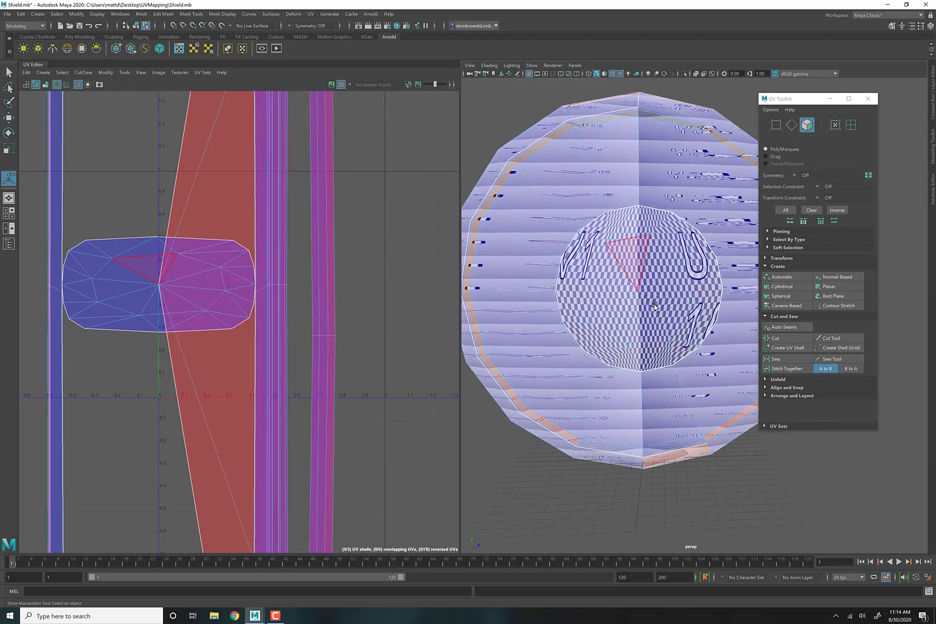
pyautogui.scroll(-5, 613, 283)
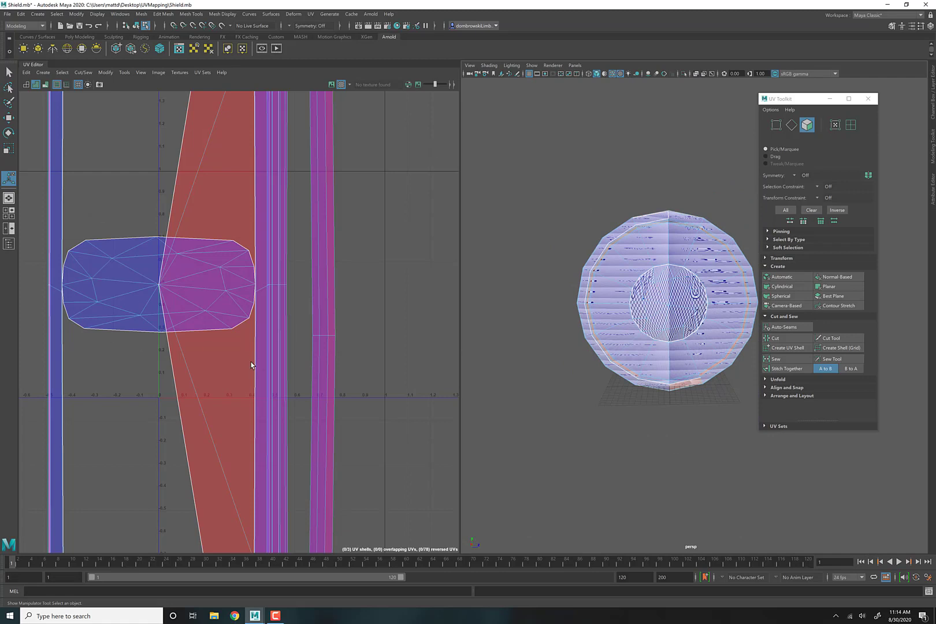
pyautogui.keyDown('alt'); pyautogui.moveTo(338, 356); pyautogui.dragTo(292, 355, button='middle'); pyautogui.keyUp('alt')
pyautogui.scroll(-1, 292, 356)
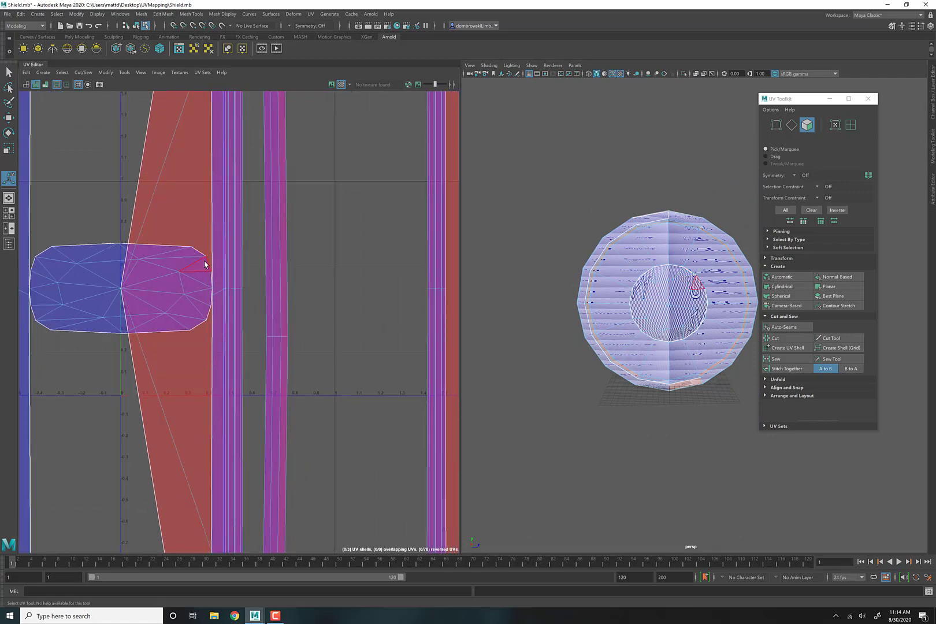
# Step: Move the UV Toolkit clear of the model and orient the perspective view squarely to the front of the shield
pyautogui.moveTo(805, 102); pyautogui.dragTo(845, 91)
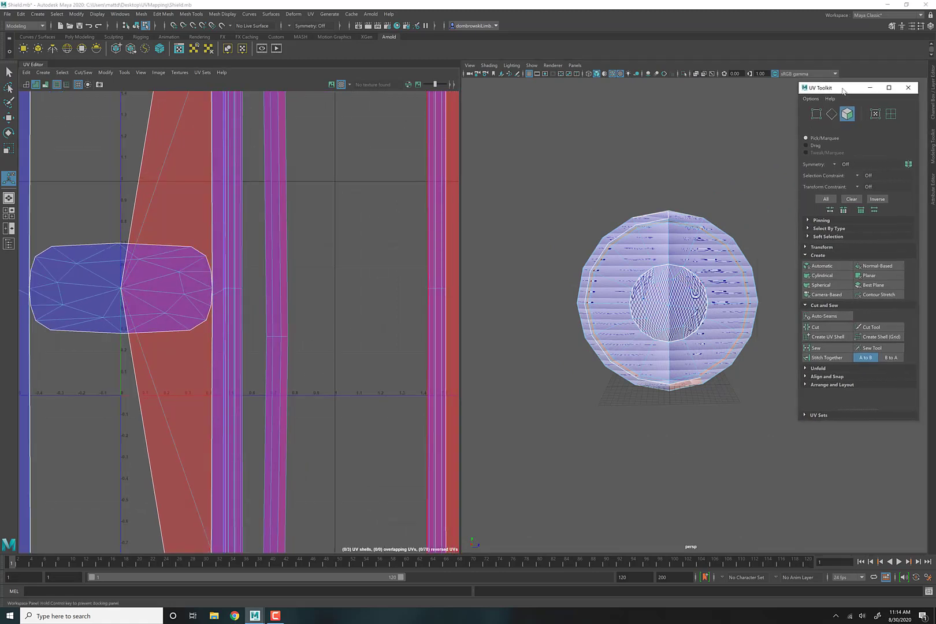
pyautogui.keyDown('alt'); pyautogui.moveTo(681, 288); pyautogui.dragTo(635, 275, button='middle'); pyautogui.keyUp('alt')
pyautogui.keyDown('alt'); pyautogui.moveTo(638, 288); pyautogui.dragTo(660, 298); pyautogui.keyUp('alt')
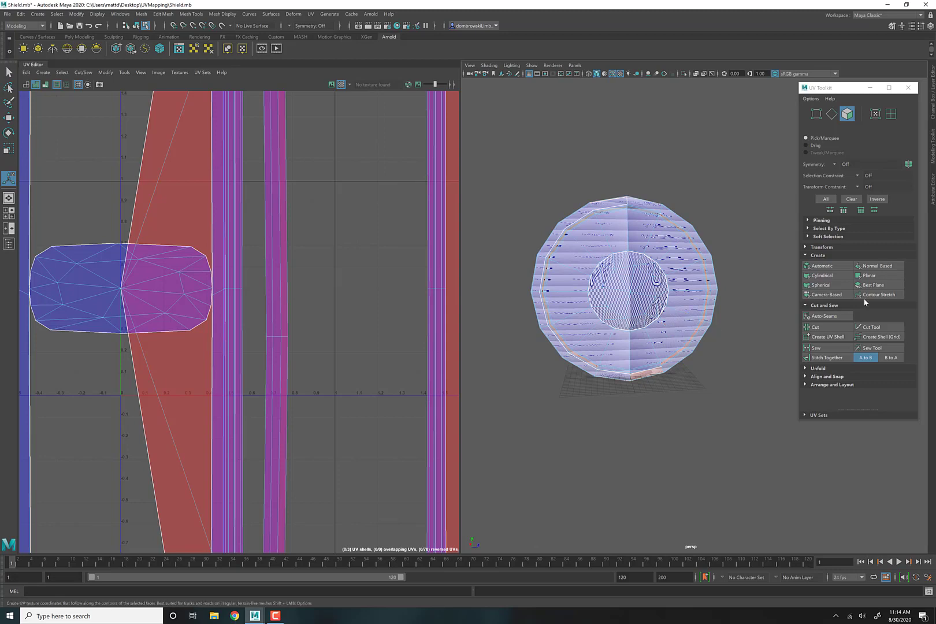
pyautogui.keyDown('alt'); pyautogui.moveTo(679, 312); pyautogui.dragTo(679, 324); pyautogui.keyUp('alt')
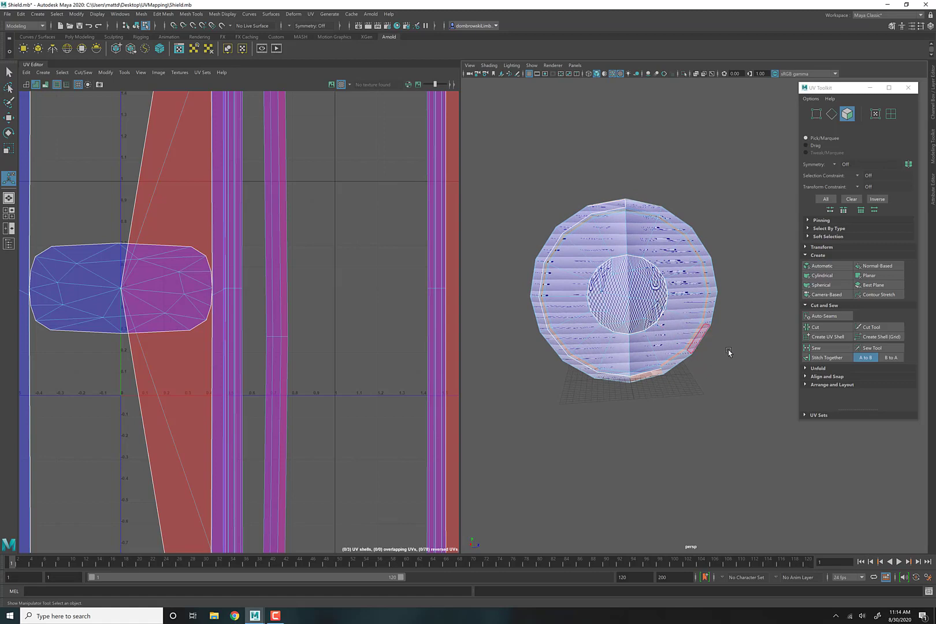
pyautogui.moveTo(713, 366)
pyautogui.keyDown('alt'); pyautogui.mouseDown()
pyautogui.moveTo(705, 360)
pyautogui.moveTo(742, 331)
pyautogui.mouseUp(); pyautogui.keyUp('alt')
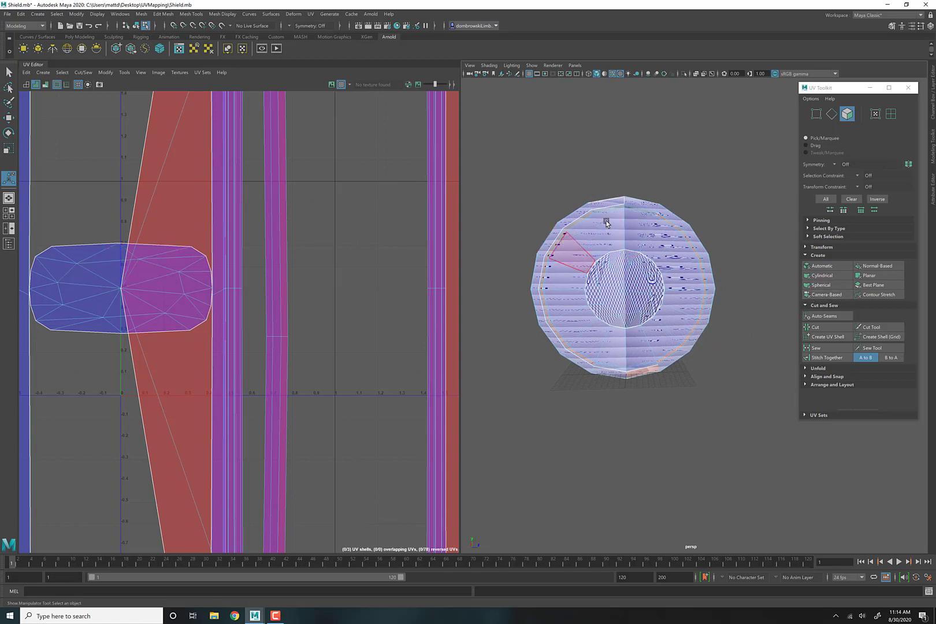
# Step: Select all three shield objects and apply a camera-based UV projection from the front view
pyautogui.moveTo(607, 221); pyautogui.dragTo(638, 208, button='right')
pyautogui.click(428, 124)
pyautogui.moveTo(488, 131); pyautogui.dragTo(731, 442)
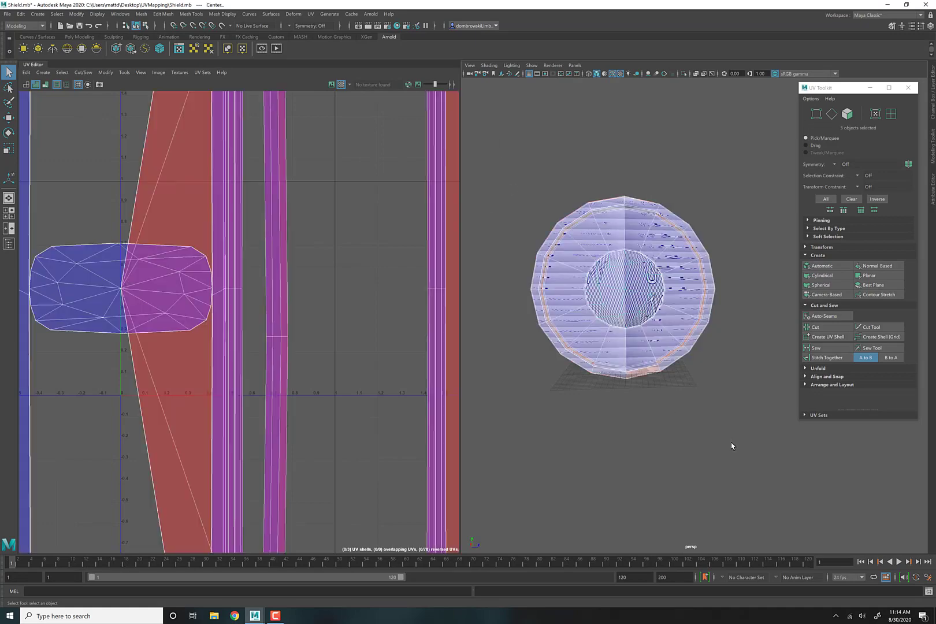
pyautogui.click(817, 296)
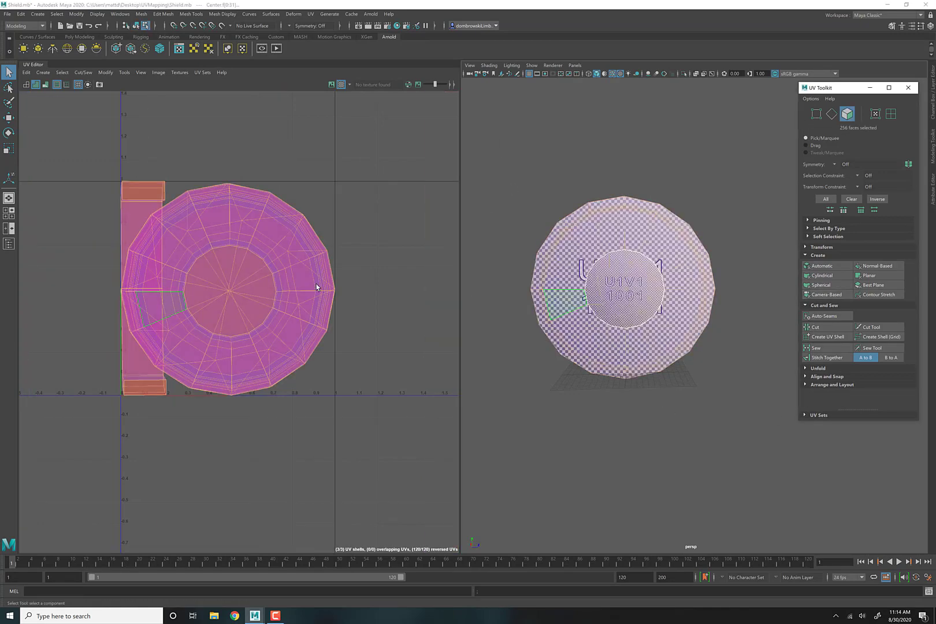
pyautogui.scroll(5, 610, 279)
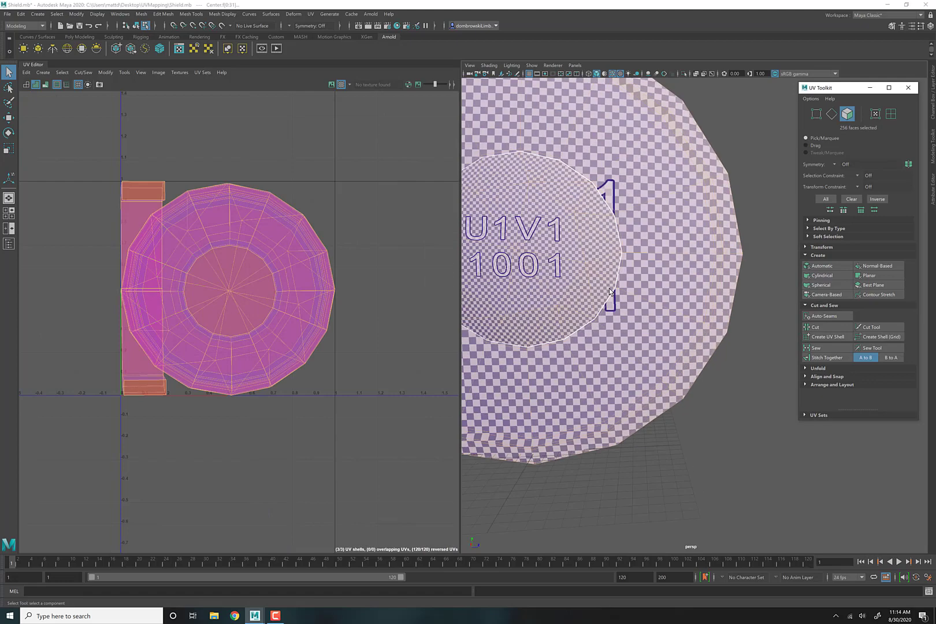
pyautogui.scroll(-6, 611, 279)
pyautogui.scroll(3, 613, 280)
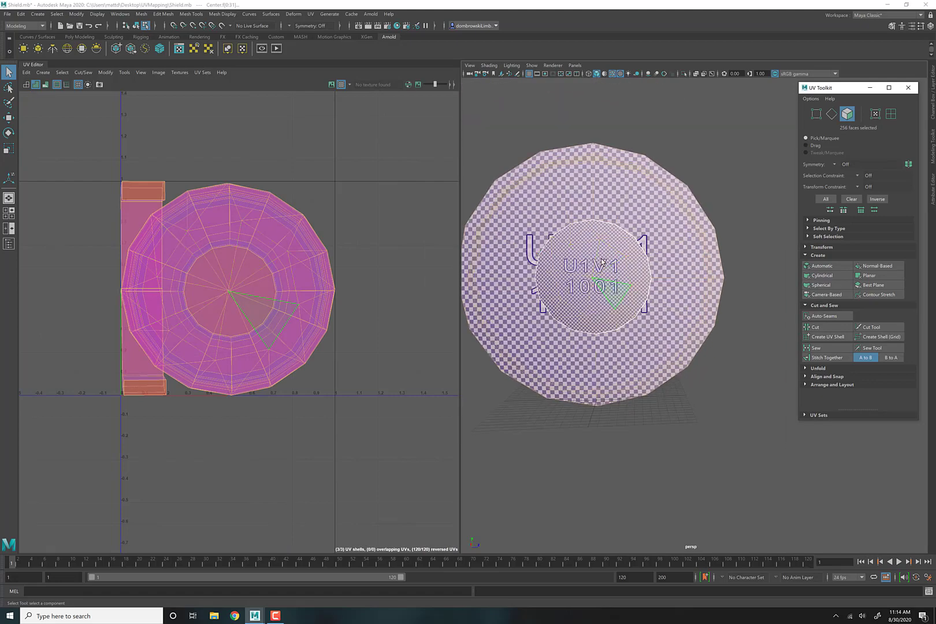
# Step: Separate the overlapping UV shells by moving the large disc's shell up and right of the 0 to 1 square and the handle's shell left of it
pyautogui.moveTo(251, 276); pyautogui.dragTo(208, 266, button='right')
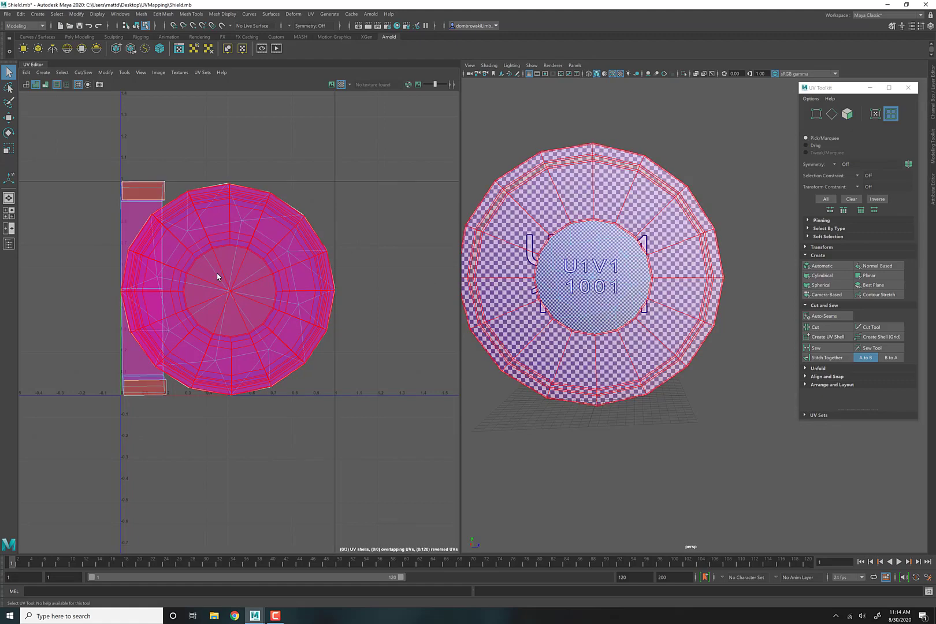
pyautogui.click(218, 283)
pyautogui.press('w')
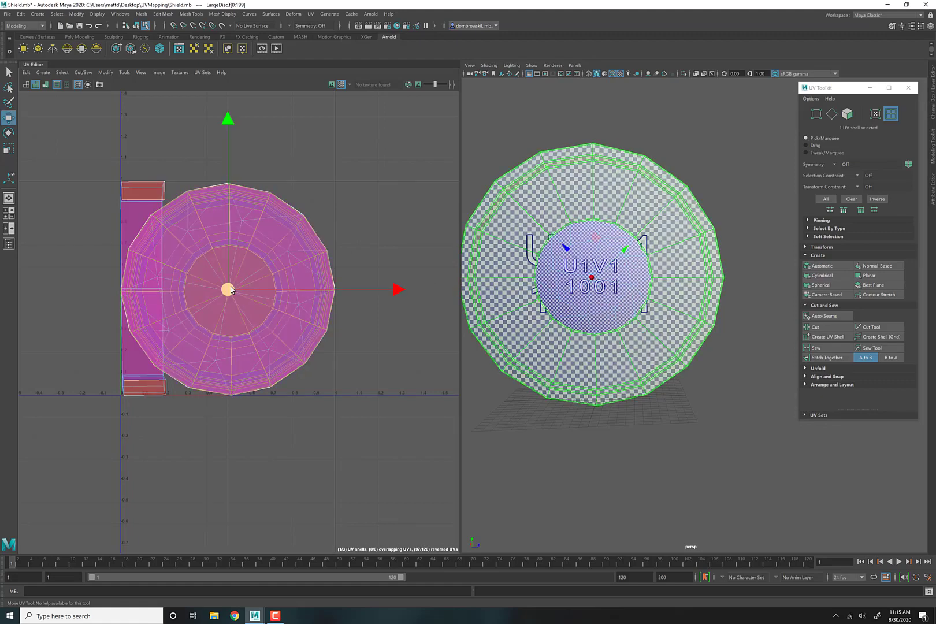
pyautogui.moveTo(230, 289); pyautogui.dragTo(410, 116)
pyautogui.scroll(-3, 428, 202)
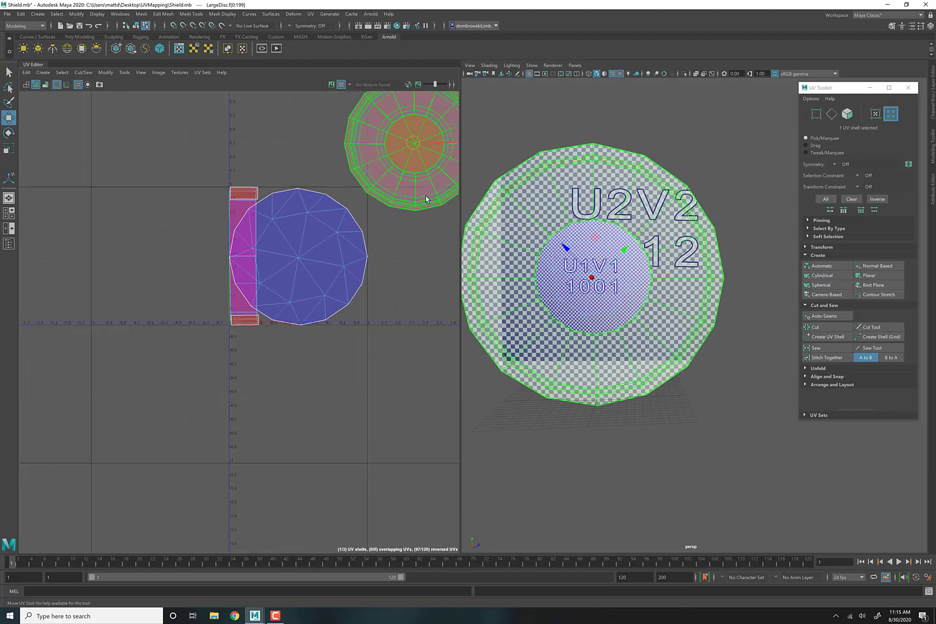
pyautogui.scroll(-2, 427, 199)
pyautogui.scroll(2, 407, 190)
pyautogui.click(250, 211)
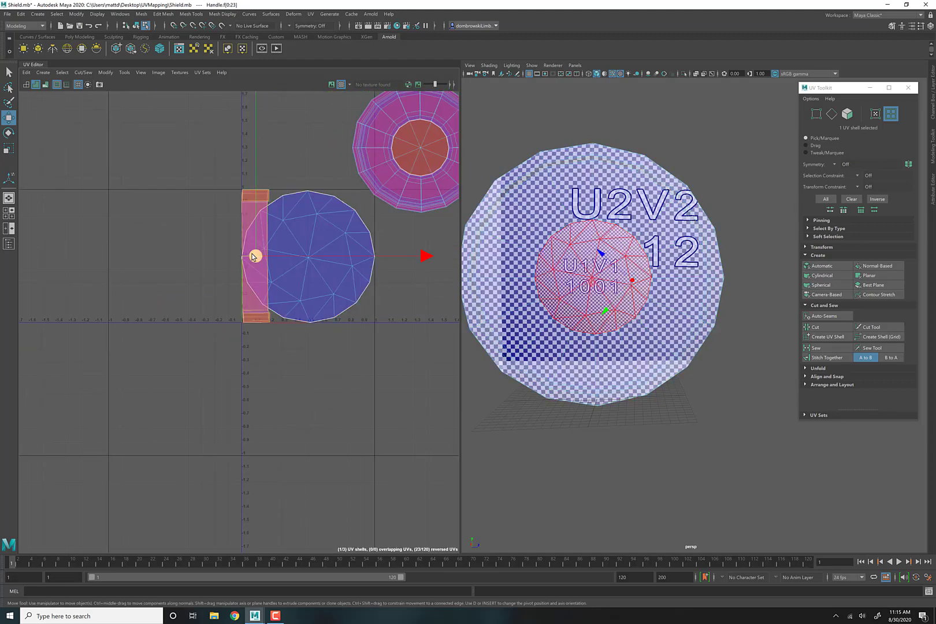
pyautogui.moveTo(252, 256); pyautogui.dragTo(128, 256)
# Step: Move the center dome's UV shell below the 0 to 1 square and scale it down to match the disc's checker size
pyautogui.click(315, 258)
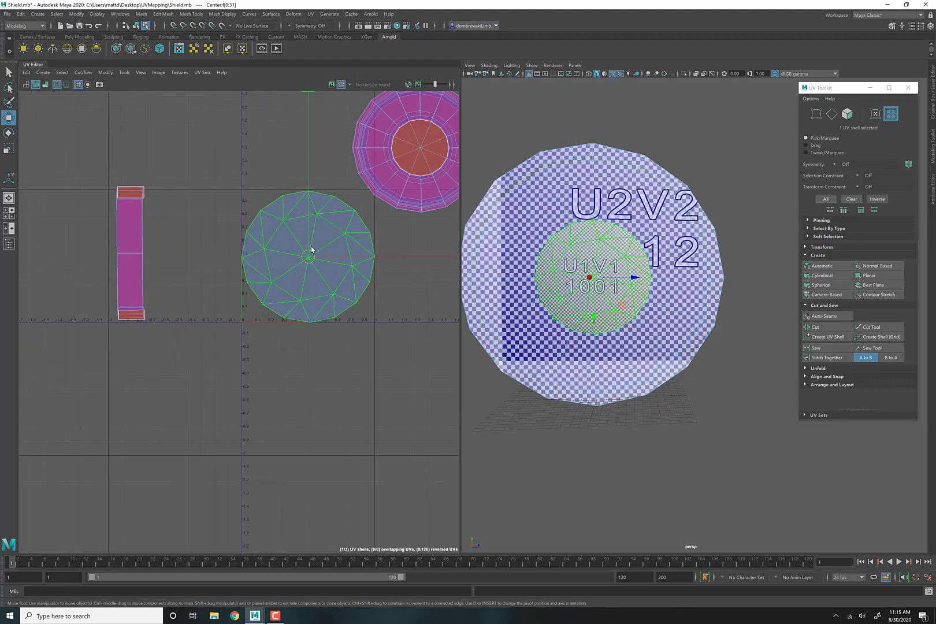
pyautogui.moveTo(308, 260); pyautogui.dragTo(272, 462)
pyautogui.press('r')
pyautogui.scroll(5, 592, 277)
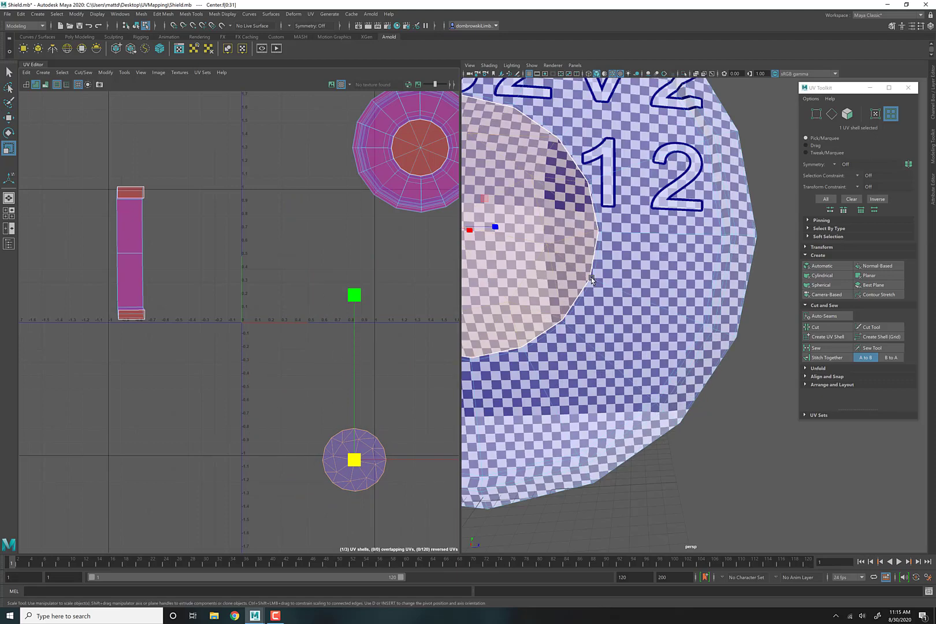
pyautogui.scroll(-2, 591, 276)
# Step: Move the large disc's UV shell back into the 0 to 1 square
pyautogui.click(140, 245)
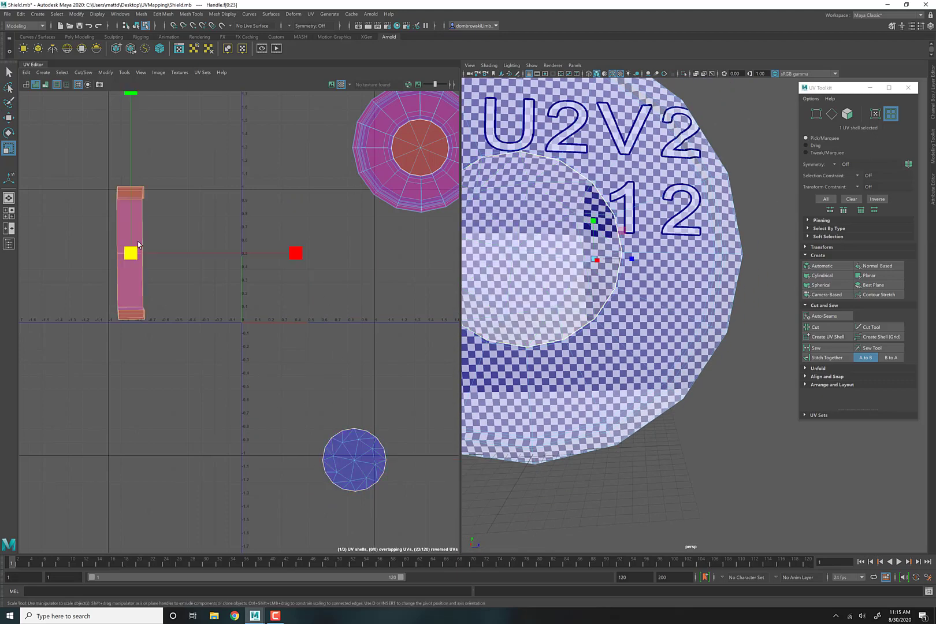
pyautogui.click(385, 164)
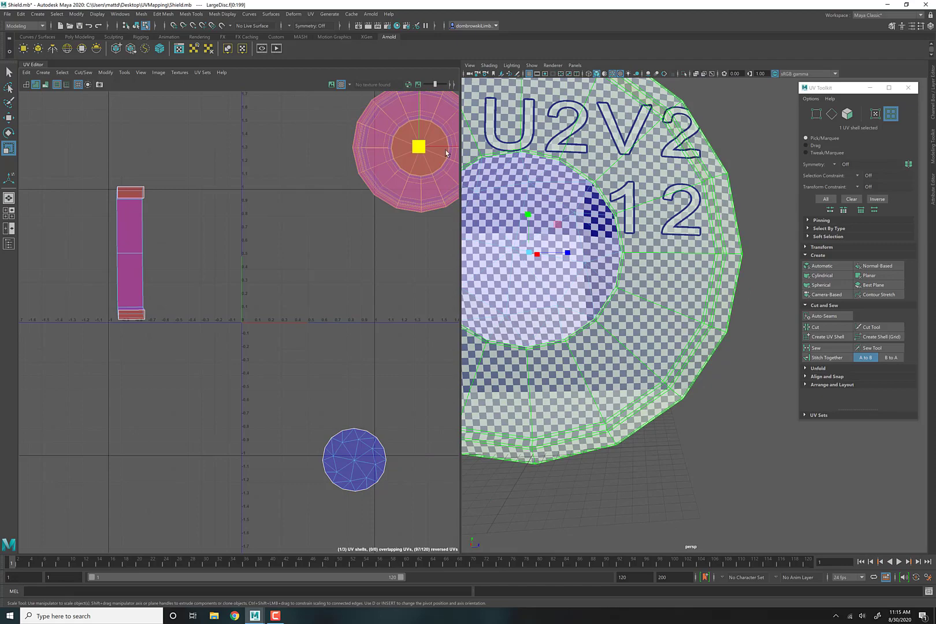
pyautogui.keyDown('alt'); pyautogui.moveTo(696, 230); pyautogui.dragTo(722, 232); pyautogui.keyUp('alt')
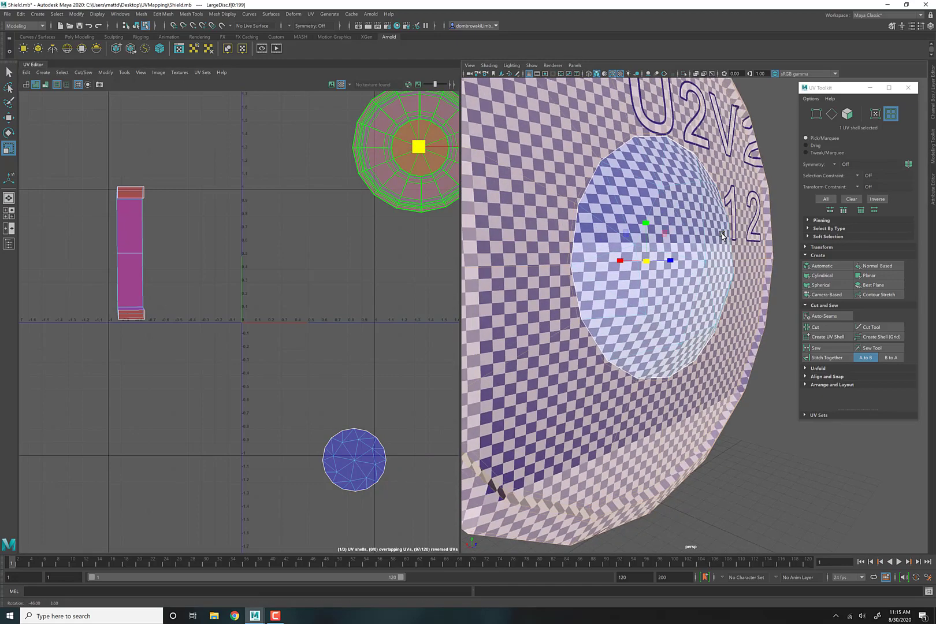
pyautogui.press('w')
pyautogui.moveTo(426, 149); pyautogui.dragTo(319, 253)
pyautogui.scroll(3, 304, 262)
pyautogui.scroll(1, 366, 267)
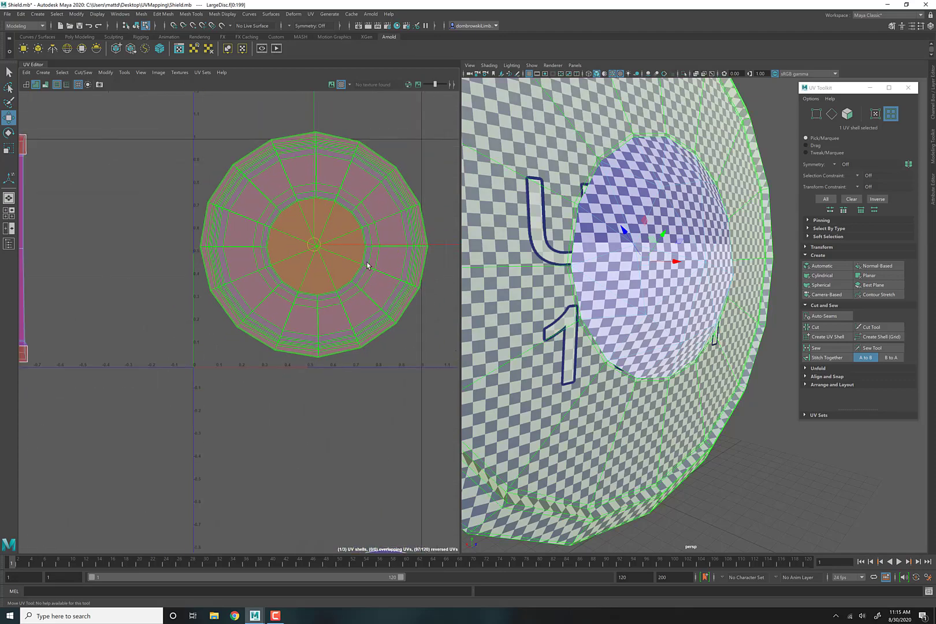
# Step: Deselect the UV shell and examine the checker pattern on the shield's back, rim and handle
pyautogui.keyDown('alt'); pyautogui.moveTo(606, 283); pyautogui.dragTo(474, 299); pyautogui.keyUp('alt')
pyautogui.scroll(-3, 345, 284)
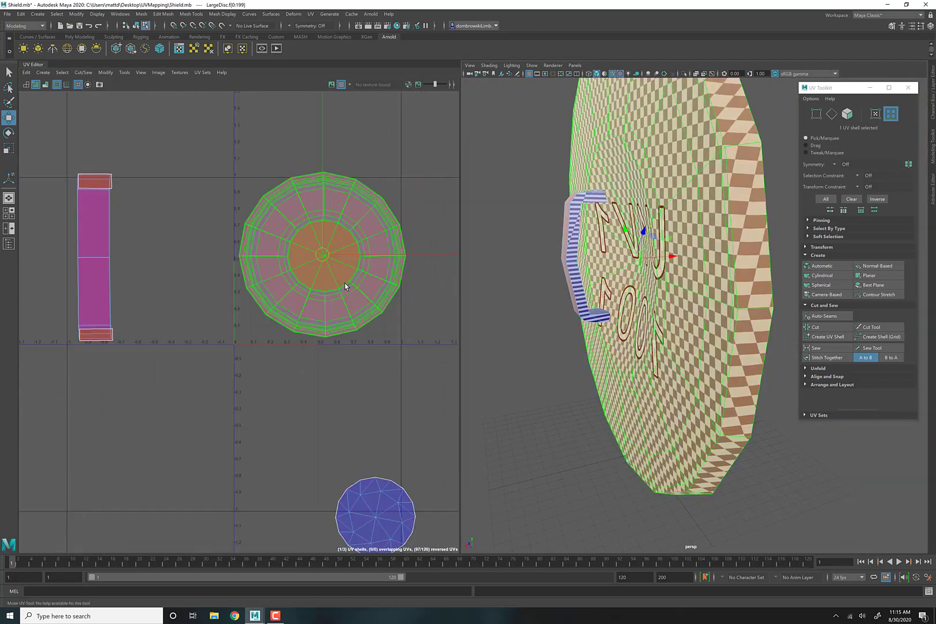
pyautogui.scroll(-1, 345, 286)
pyautogui.click(422, 444)
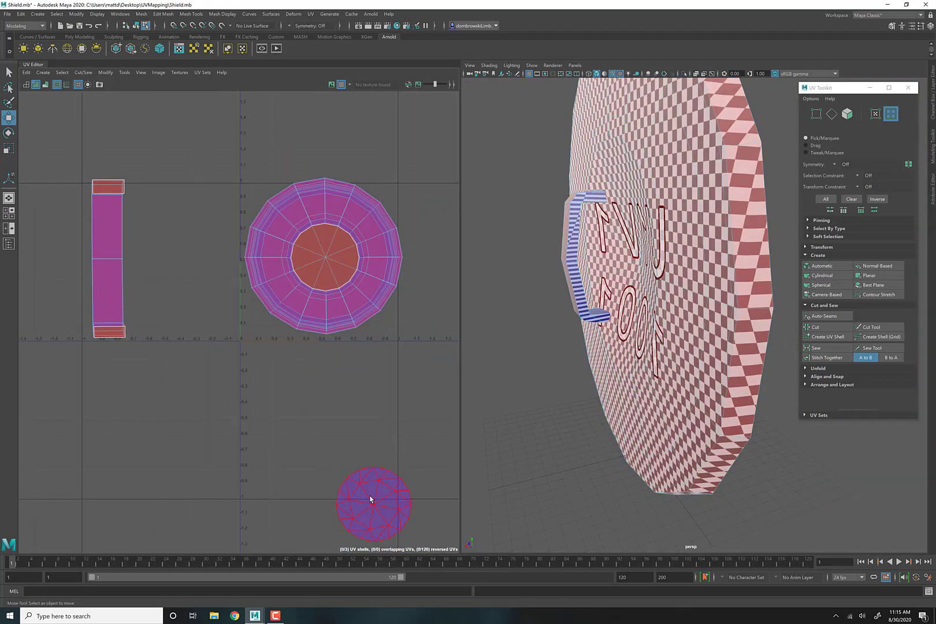
pyautogui.keyDown('alt'); pyautogui.moveTo(576, 323); pyautogui.dragTo(578, 319); pyautogui.keyUp('alt')
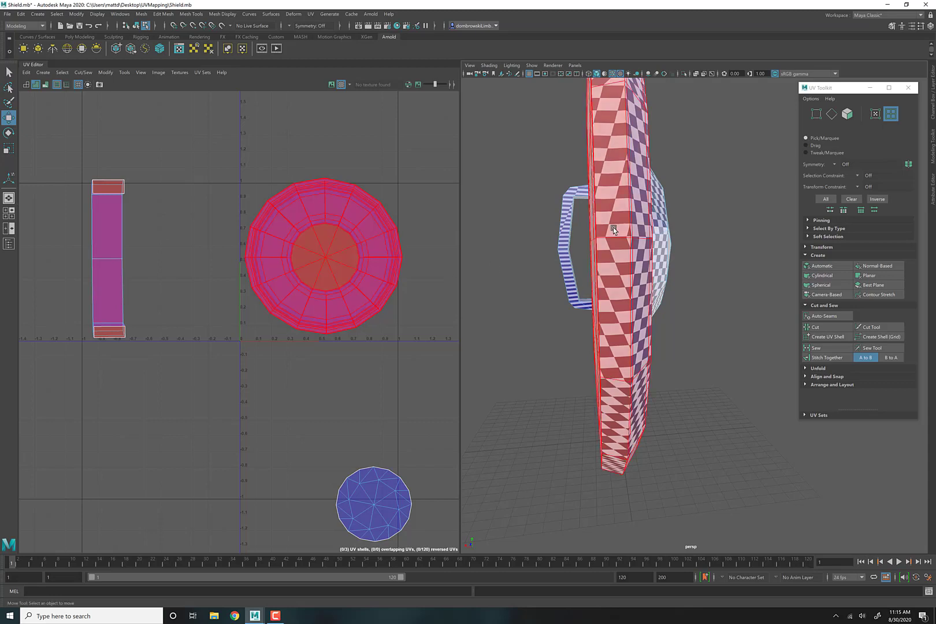
# Step: Select the large disc's UV shell and move it slightly up and right
pyautogui.moveTo(614, 183); pyautogui.dragTo(616, 172, button='right')
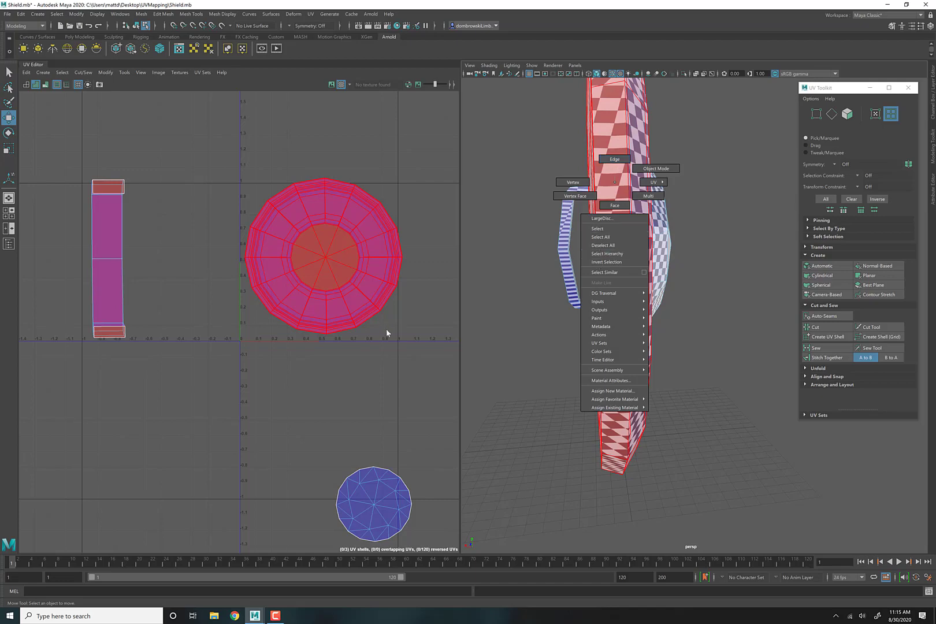
pyautogui.moveTo(349, 258); pyautogui.dragTo(305, 247, button='right')
pyautogui.click(307, 248)
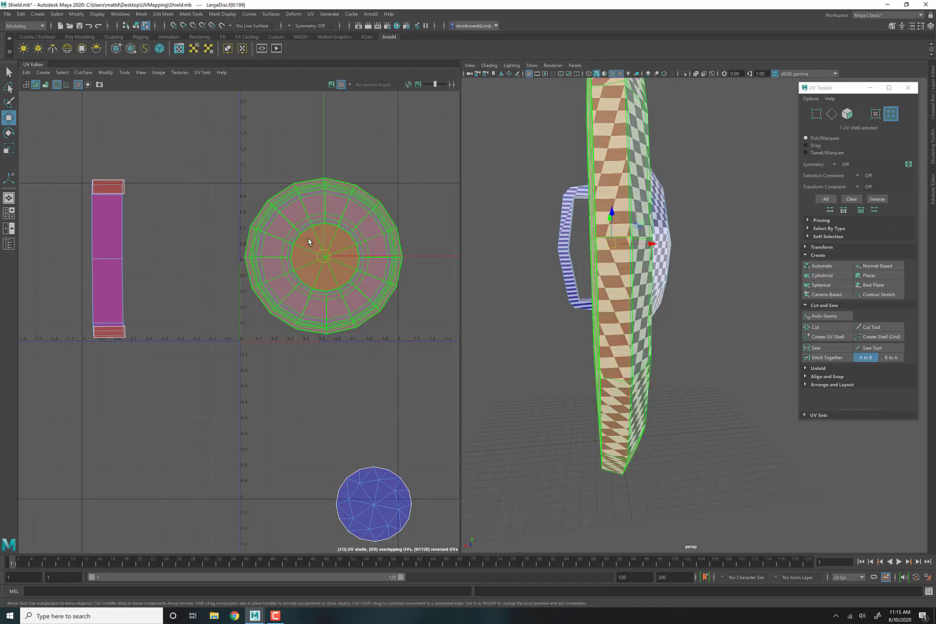
pyautogui.moveTo(311, 254); pyautogui.dragTo(354, 248)
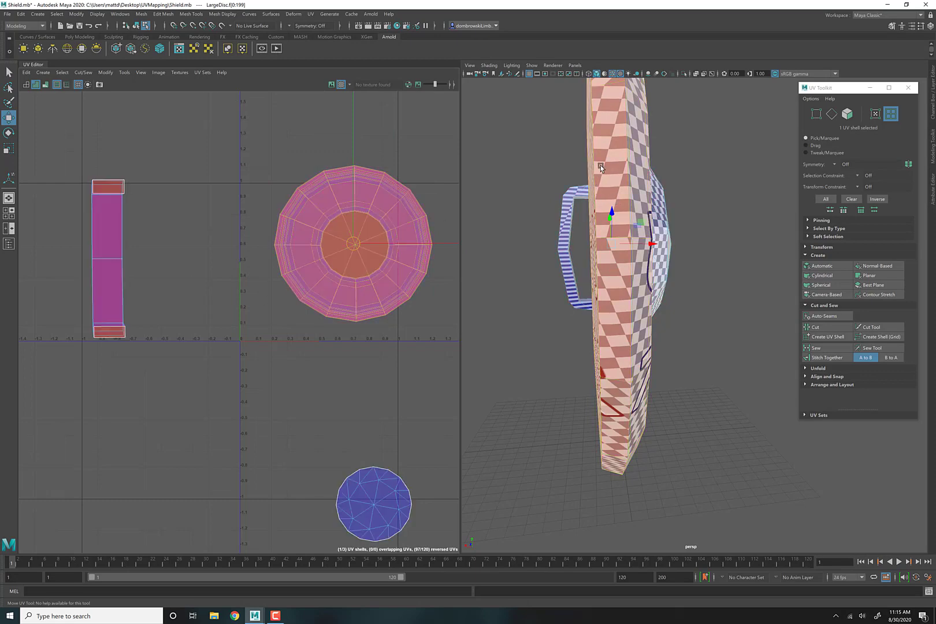
# Step: Select the edge loop where the shield's back face meets its rim and cut the UVs along it
pyautogui.moveTo(615, 158); pyautogui.dragTo(615, 137, button='right')
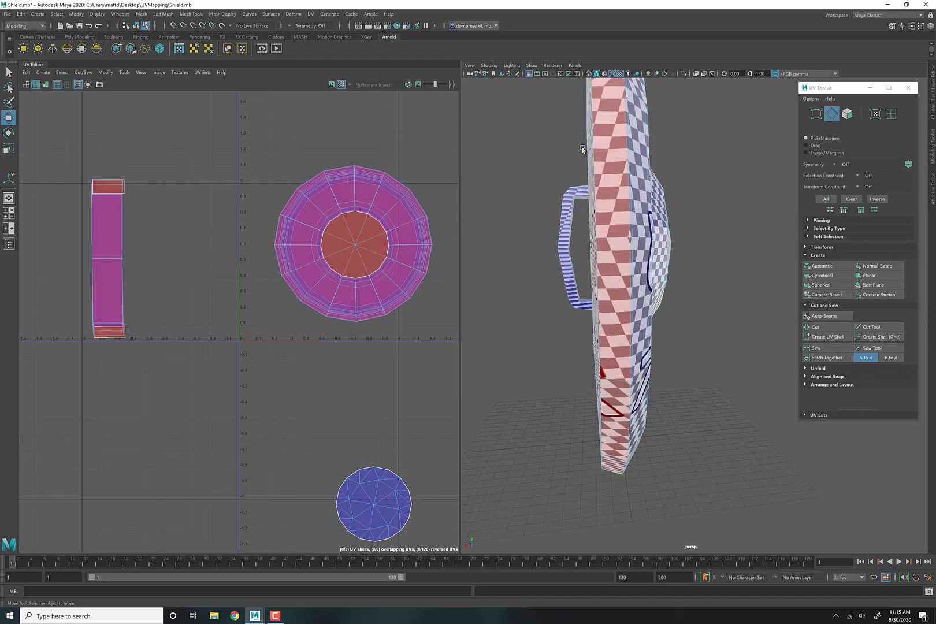
pyautogui.keyDown('alt'); pyautogui.moveTo(573, 228); pyautogui.dragTo(623, 245); pyautogui.keyUp('alt')
pyautogui.doubleClick(623, 245)
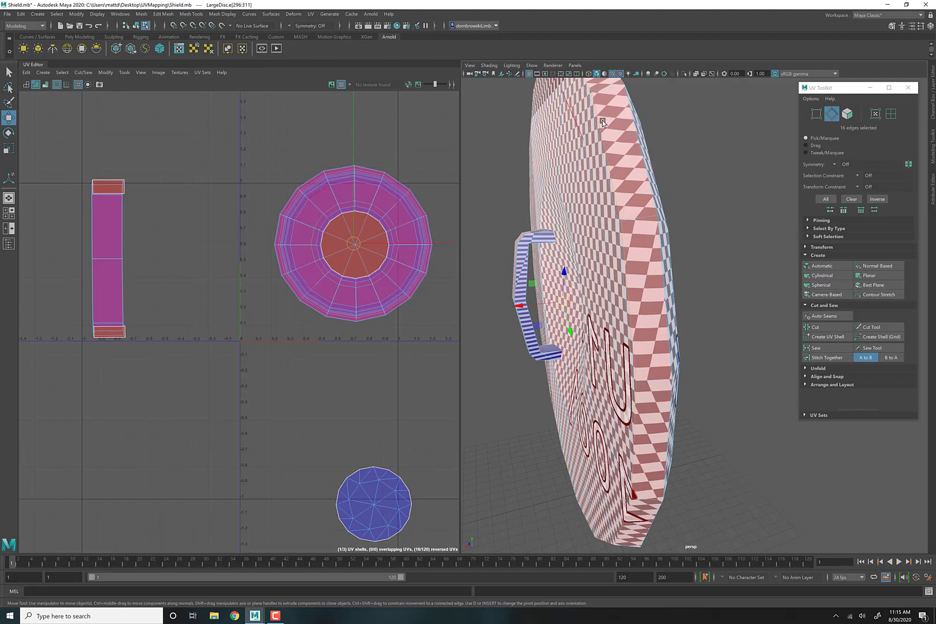
pyautogui.click(815, 327)
# Step: Select the back face's UV shell and move it off the ring shell into the tile above the 0 to 1 square
pyautogui.moveTo(339, 227); pyautogui.dragTo(310, 213, button='right')
pyautogui.click(341, 235)
pyautogui.moveTo(341, 235); pyautogui.dragTo(220, 126)
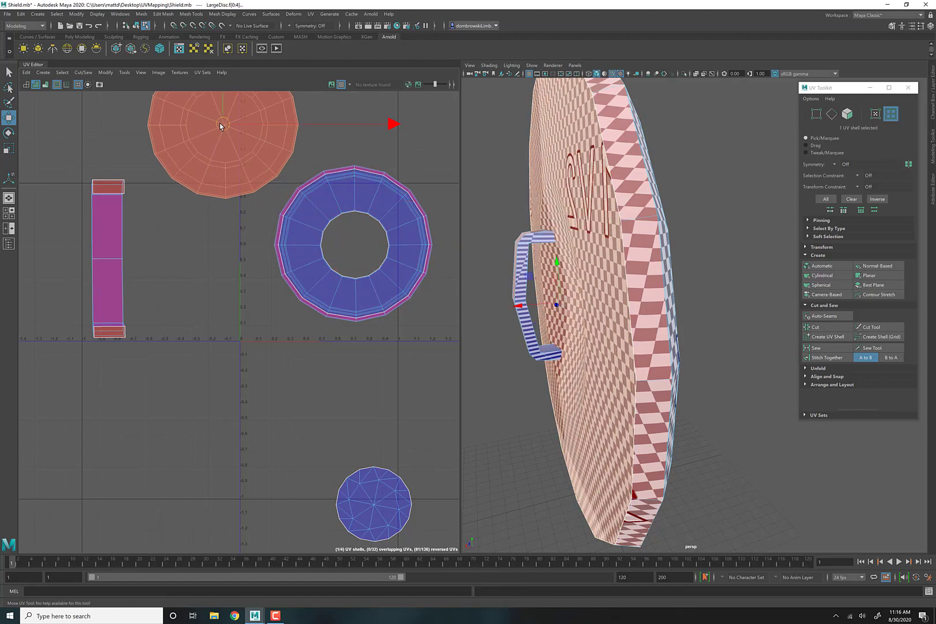
pyautogui.keyDown('alt'); pyautogui.moveTo(293, 172); pyautogui.dragTo(295, 251, button='middle'); pyautogui.keyUp('alt')
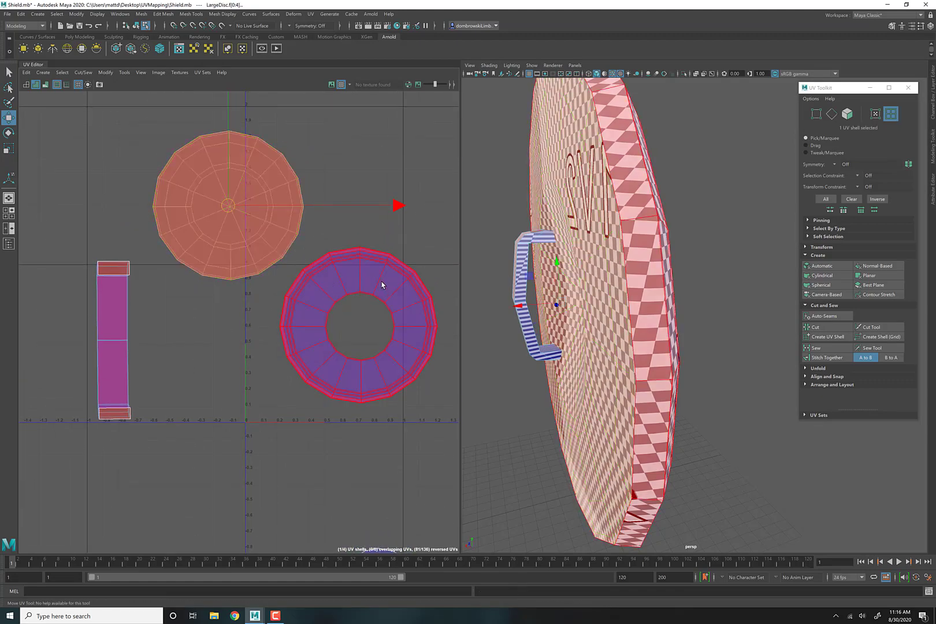
pyautogui.moveTo(236, 203); pyautogui.dragTo(347, 166)
# Step: Enlarge the UV Toolkit and flip the back face's UV shell to correct its mirrored checker numbers
pyautogui.keyDown('alt'); pyautogui.moveTo(569, 348); pyautogui.dragTo(689, 350); pyautogui.keyUp('alt')
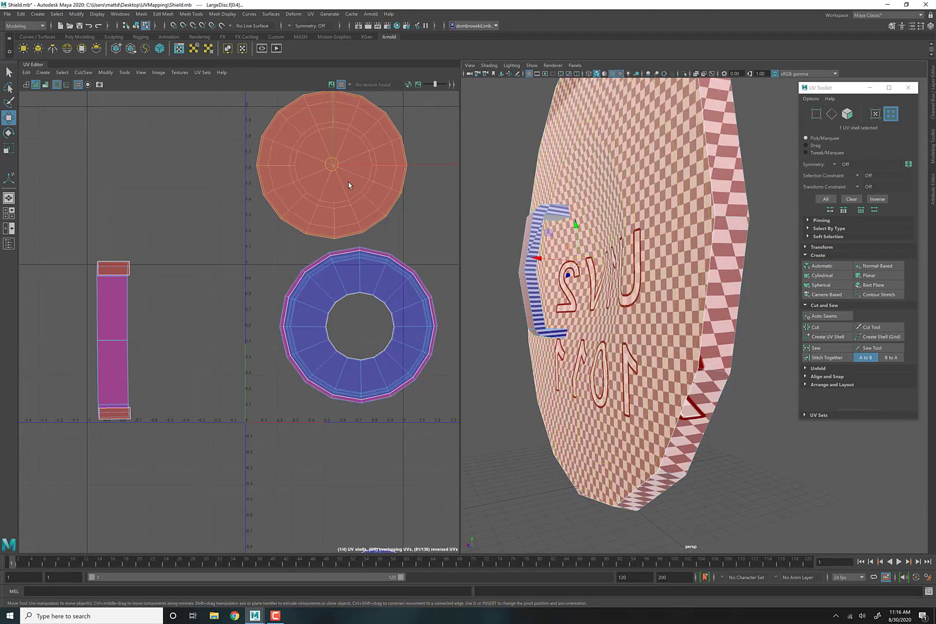
pyautogui.moveTo(337, 187)
pyautogui.mouseDown(button='right')
pyautogui.moveTo(338, 167)
pyautogui.moveTo(334, 178)
pyautogui.mouseUp(button='right')
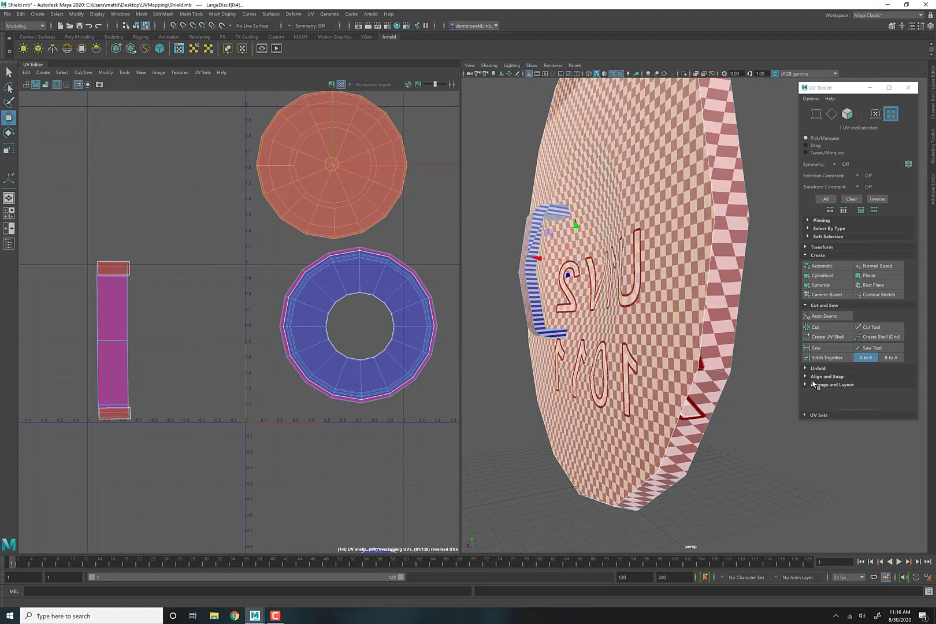
pyautogui.click(810, 415)
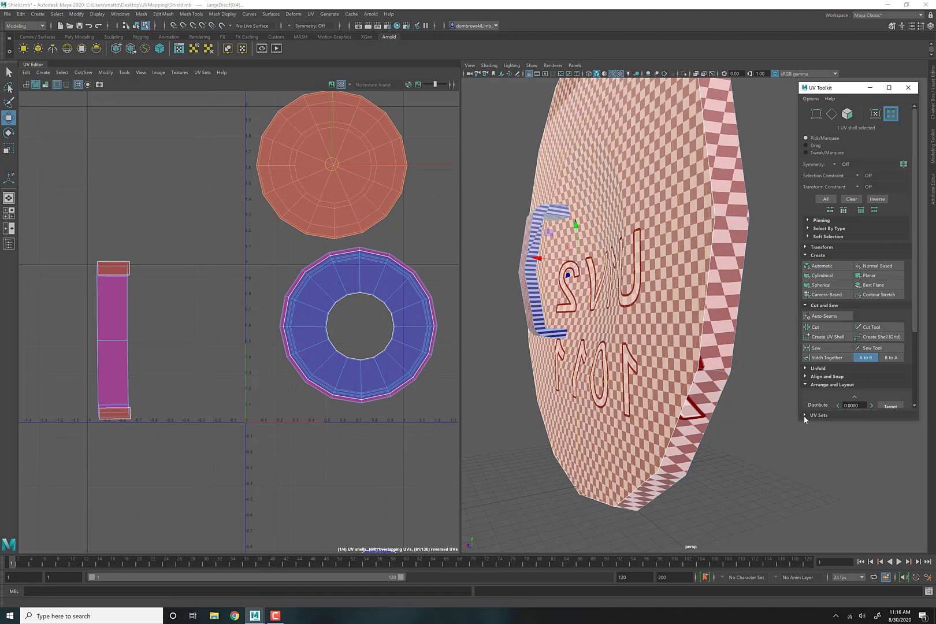
pyautogui.scroll(-6, 864, 347)
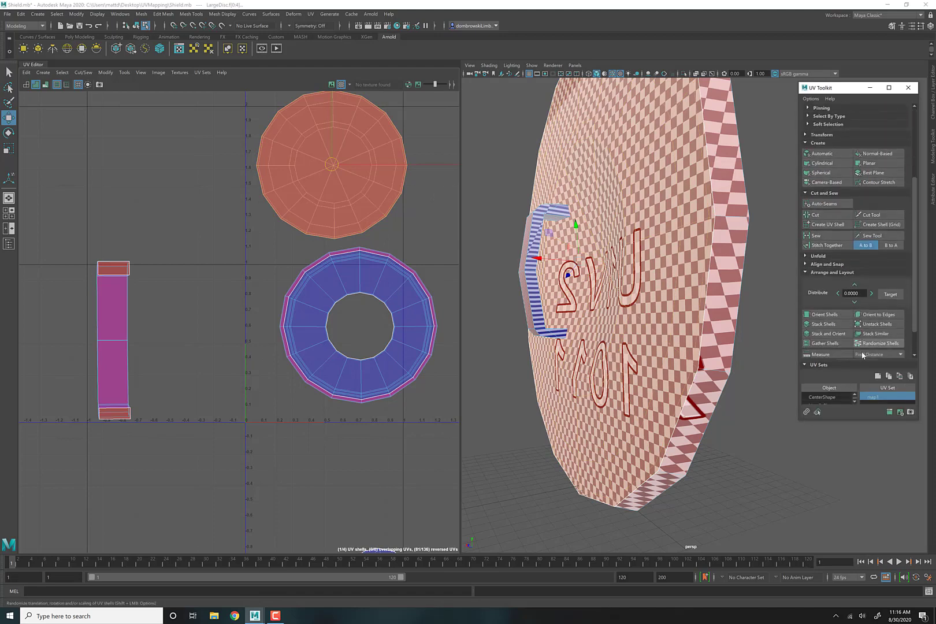
pyautogui.scroll(3, 863, 355)
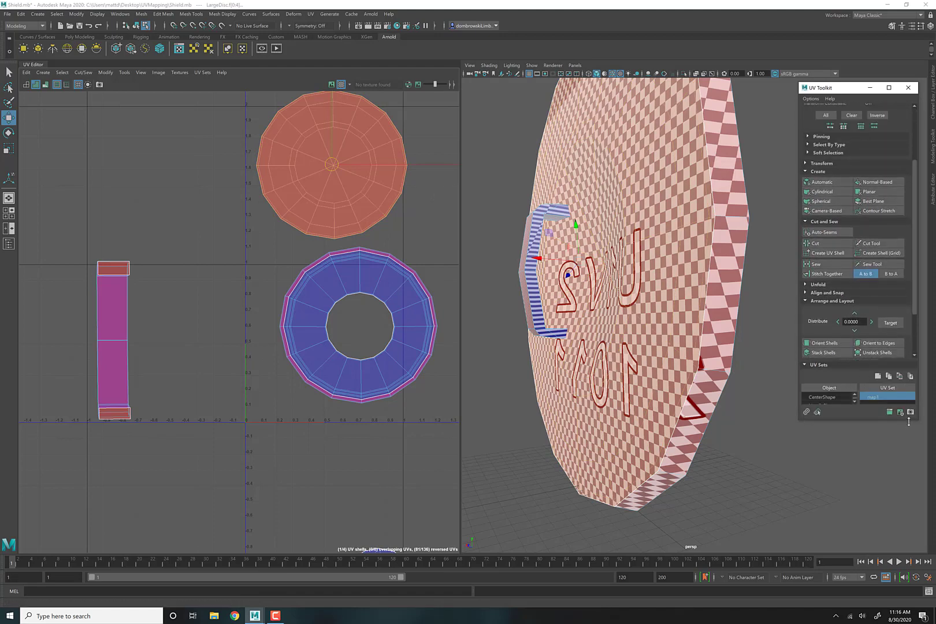
pyautogui.moveTo(909, 421); pyautogui.dragTo(909, 548)
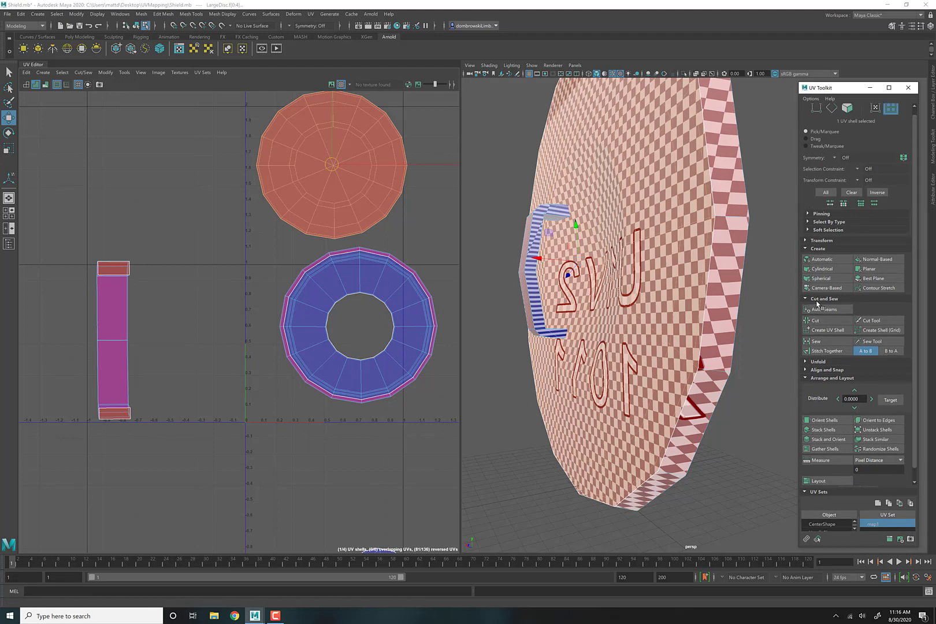
pyautogui.scroll(1, 816, 303)
pyautogui.click(805, 247)
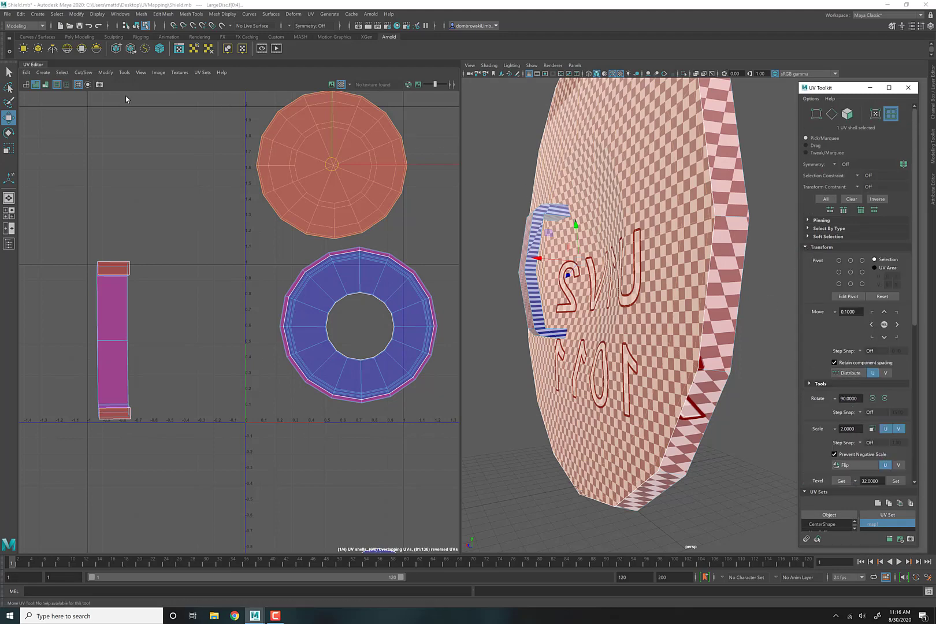
pyautogui.click(124, 74)
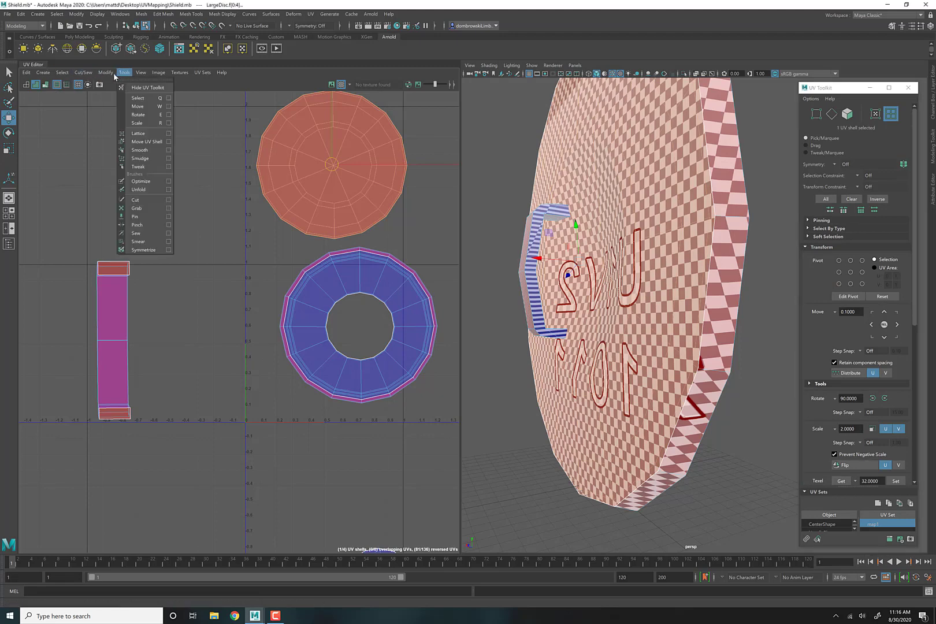
pyautogui.moveTo(101, 74)
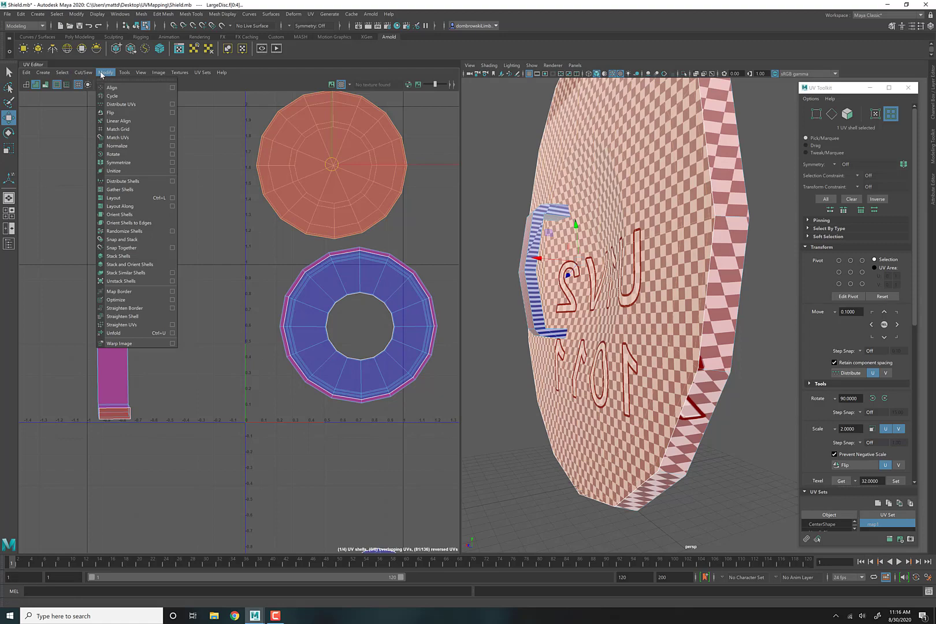
pyautogui.click(111, 113)
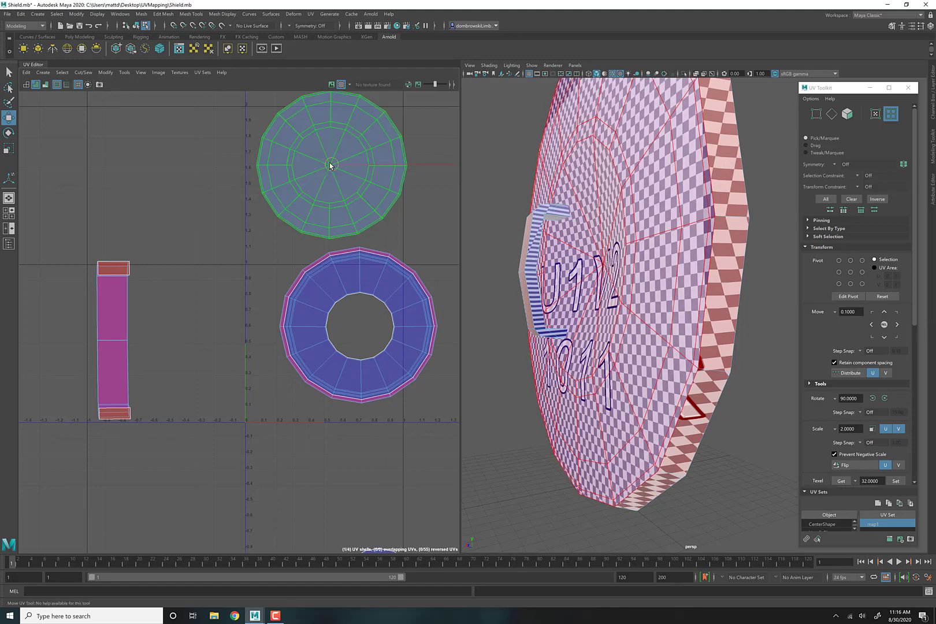
# Step: Move the flipped back-face UV shell below the 0 to 1 square, beside the dome's shell
pyautogui.scroll(-3, 373, 232)
pyautogui.scroll(-1, 373, 232)
pyautogui.moveTo(357, 187); pyautogui.dragTo(314, 392)
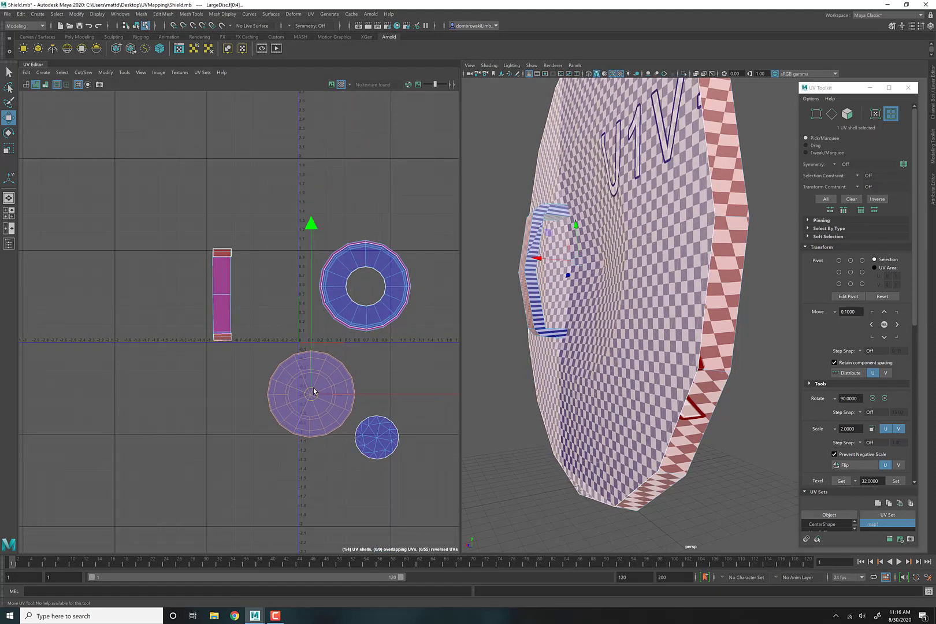
pyautogui.keyDown('alt'); pyautogui.moveTo(314, 391); pyautogui.dragTo(329, 330, button='middle'); pyautogui.keyUp('alt')
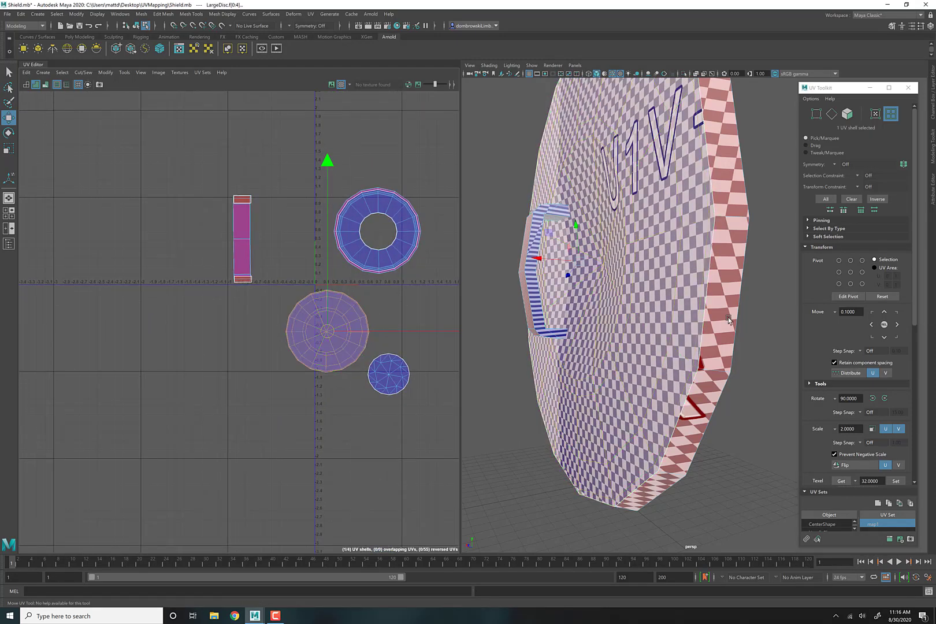
# Step: Check the checker pattern on the shield's back and select the front ring's UV shell
pyautogui.scroll(2, 708, 322)
pyautogui.keyDown('alt'); pyautogui.moveTo(708, 321); pyautogui.dragTo(642, 280); pyautogui.keyUp('alt')
pyautogui.scroll(3, 405, 234)
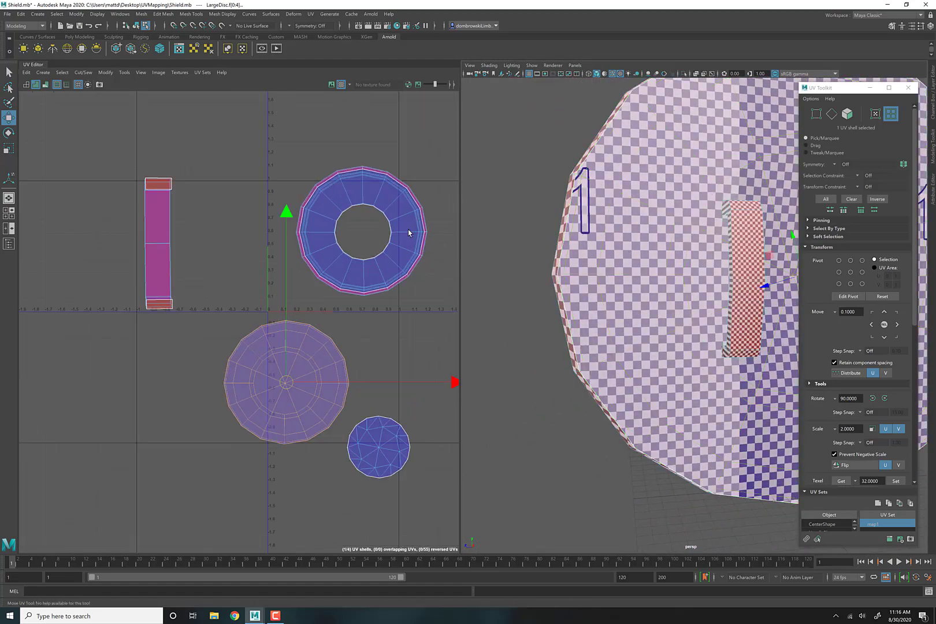
pyautogui.scroll(3, 359, 245)
pyautogui.click(349, 214)
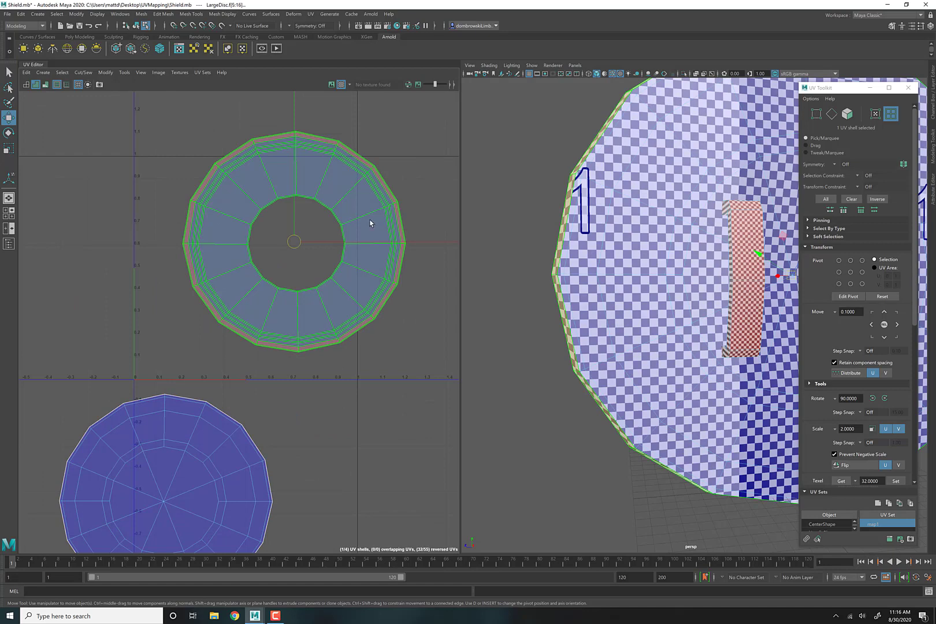
pyautogui.click(263, 142)
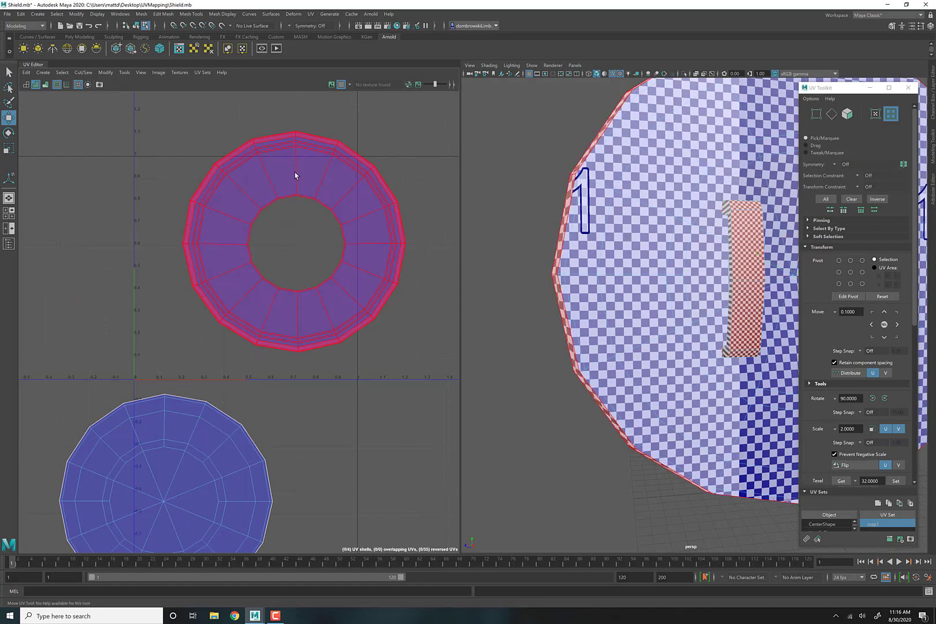
pyautogui.moveTo(295, 175); pyautogui.dragTo(257, 157, button='right')
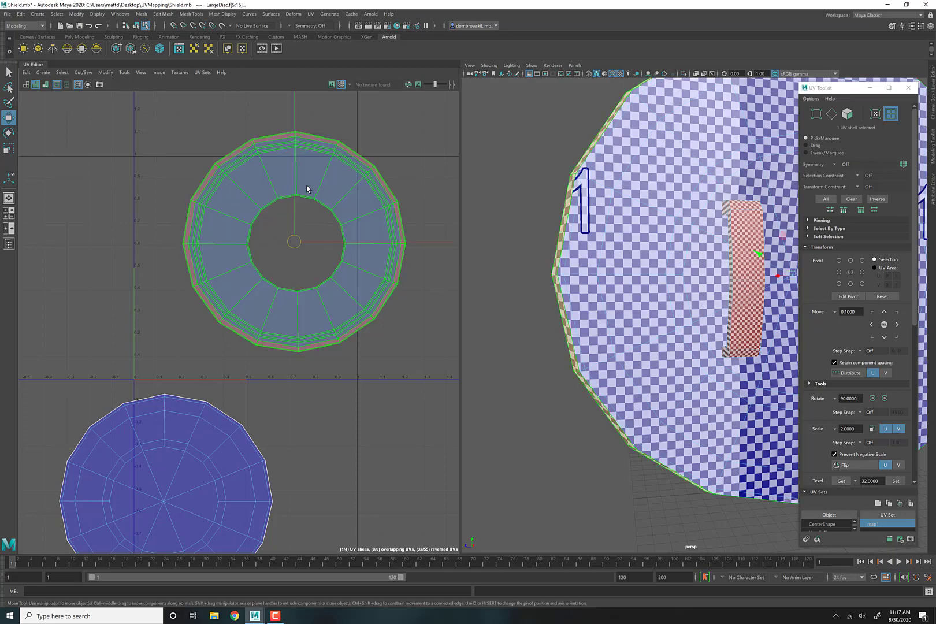
pyautogui.moveTo(363, 264); pyautogui.dragTo(338, 256, button='right')
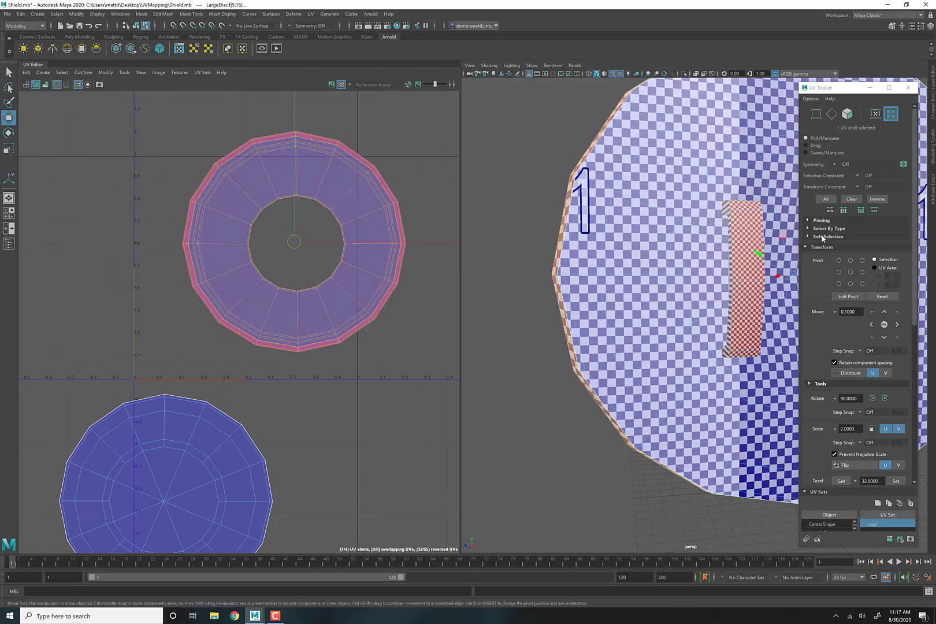
# Step: Try Optimize on the front ring's UV shell and inspect the checker pattern on the shield's front
pyautogui.click(805, 247)
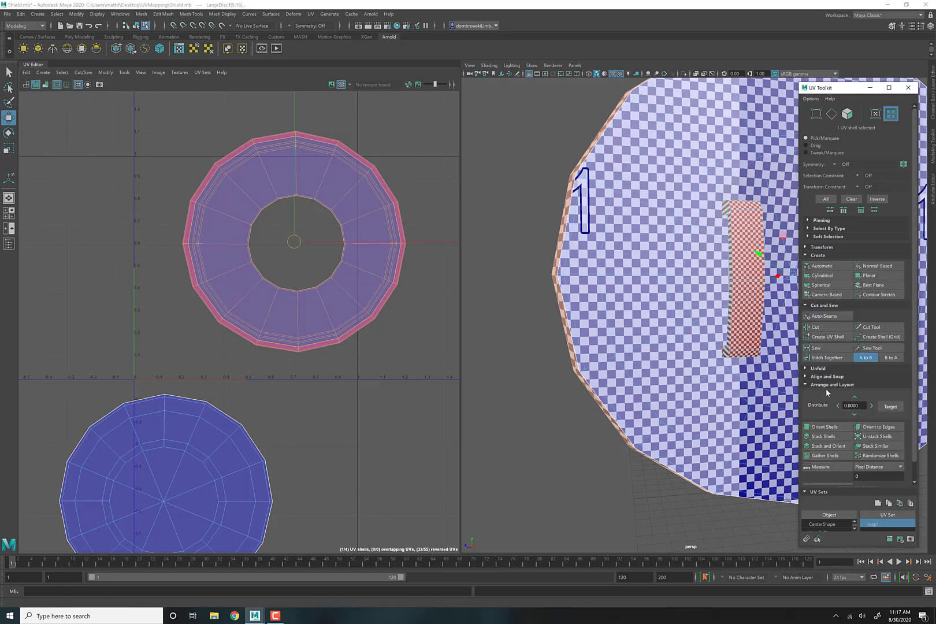
pyautogui.click(806, 385)
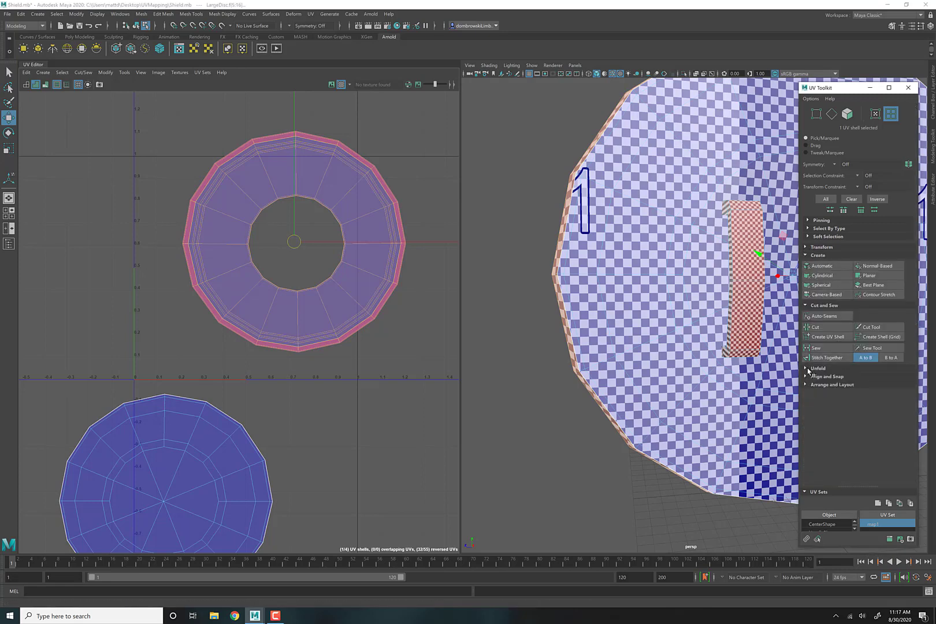
pyautogui.click(808, 368)
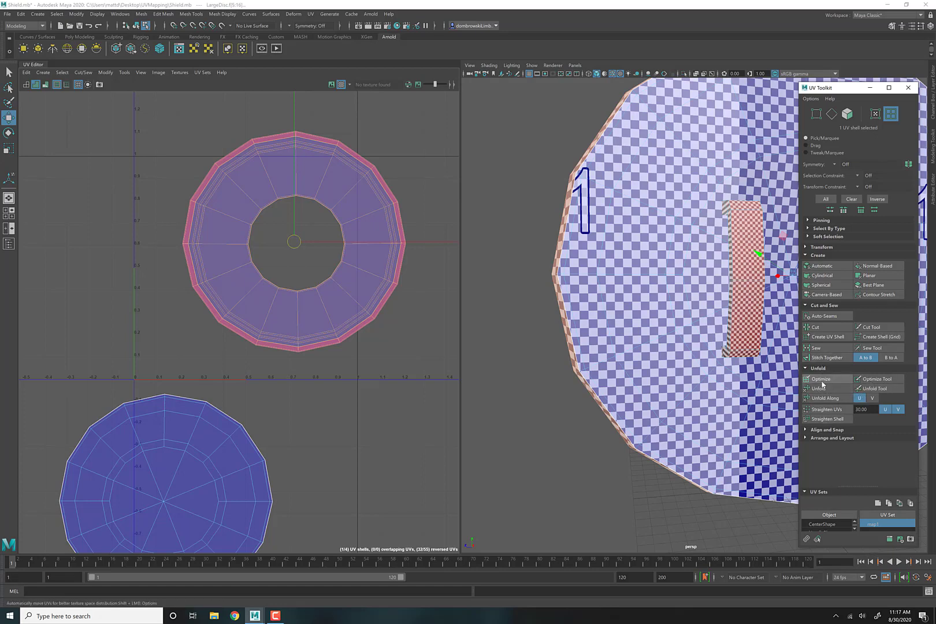
pyautogui.click(821, 379)
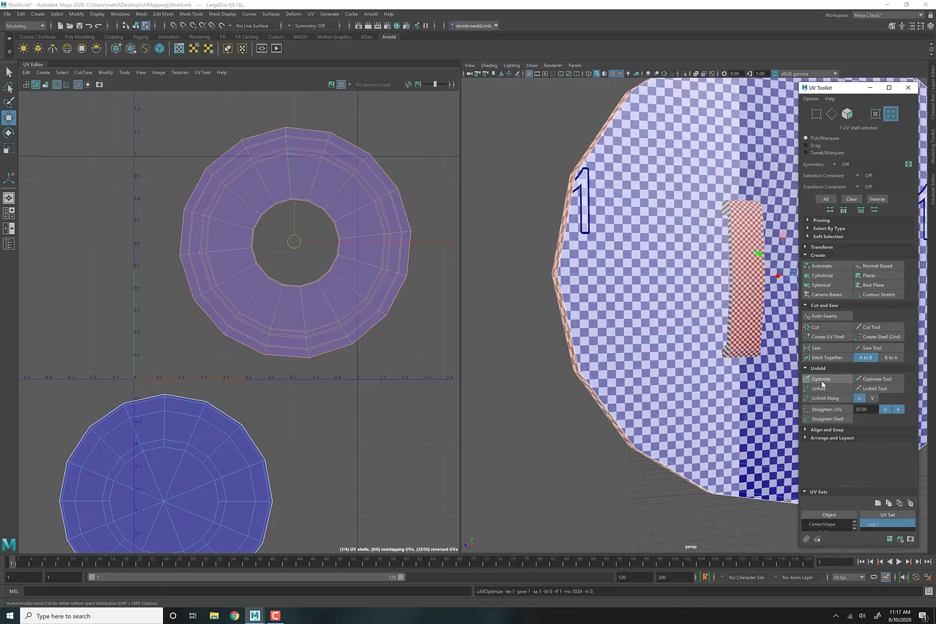
pyautogui.keyDown('alt'); pyautogui.moveTo(490, 344); pyautogui.dragTo(575, 348); pyautogui.keyUp('alt')
pyautogui.keyDown('alt'); pyautogui.moveTo(614, 351); pyautogui.dragTo(542, 361, button='middle'); pyautogui.keyUp('alt')
pyautogui.keyDown('alt'); pyautogui.moveTo(541, 361); pyautogui.dragTo(591, 341, button='right'); pyautogui.keyUp('alt')
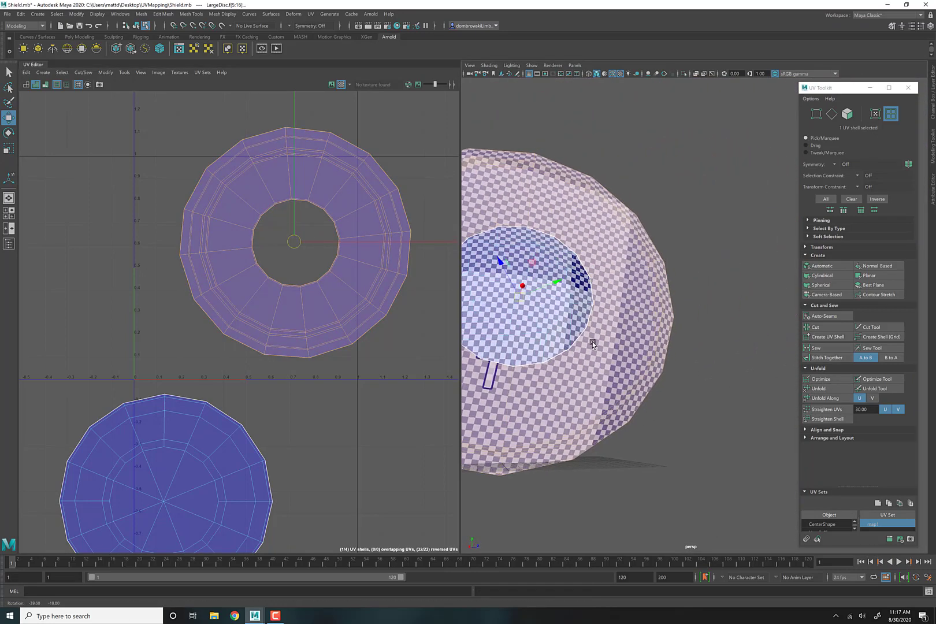
# Step: Try Unfold on the ring's UV shell, check the rim's checker pattern and undo the UV changes
pyautogui.click(821, 389)
pyautogui.scroll(1, 631, 256)
pyautogui.keyDown('alt'); pyautogui.moveTo(631, 256); pyautogui.dragTo(614, 280); pyautogui.keyUp('alt')
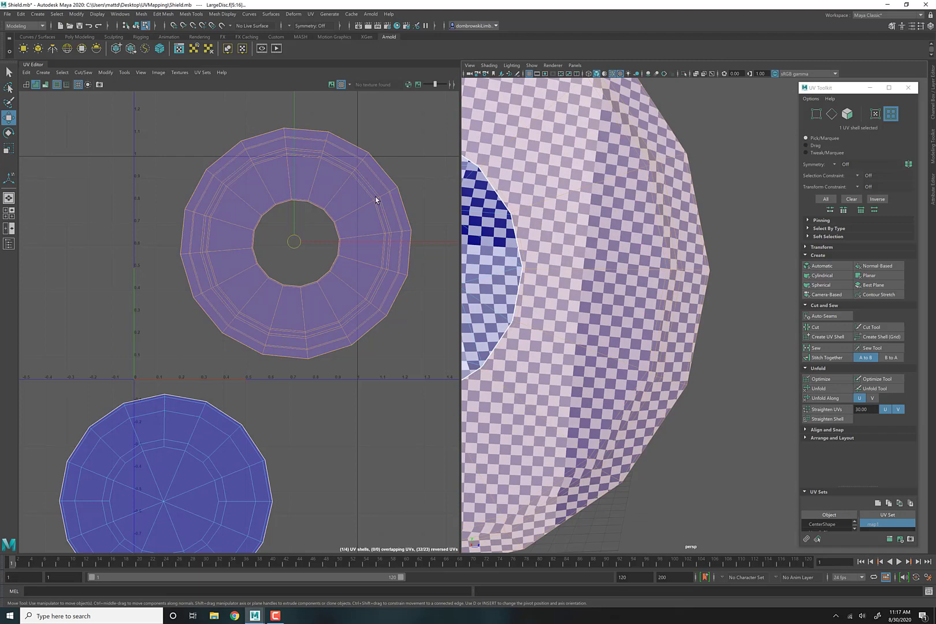
pyautogui.keyDown('alt'); pyautogui.moveTo(660, 394); pyautogui.dragTo(630, 387); pyautogui.keyUp('alt')
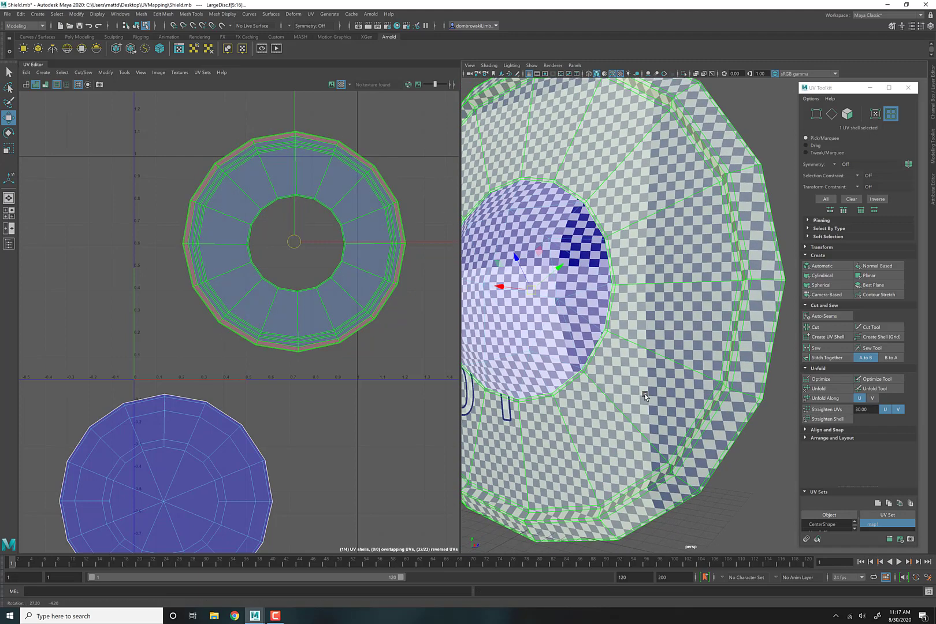
# Step: Try the Unfold Tool by brushing around the ring shell's outer border, and undo the strokes
pyautogui.click(902, 390)
pyautogui.scroll(-1, 359, 241)
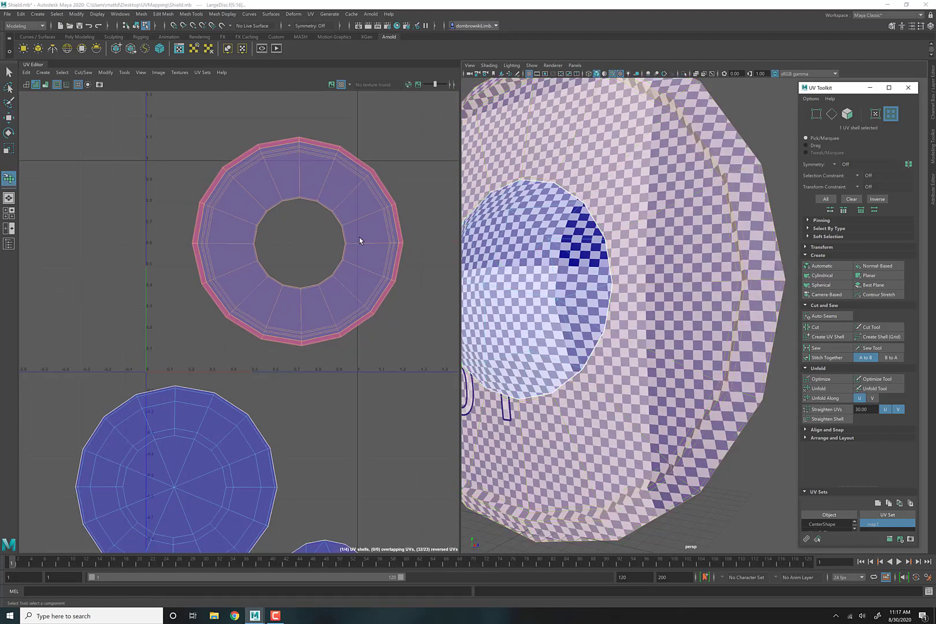
pyautogui.scroll(-3, 359, 240)
pyautogui.moveTo(362, 223)
pyautogui.mouseDown()
pyautogui.moveTo(405, 195)
pyautogui.moveTo(324, 167)
pyautogui.moveTo(259, 224)
pyautogui.mouseUp()
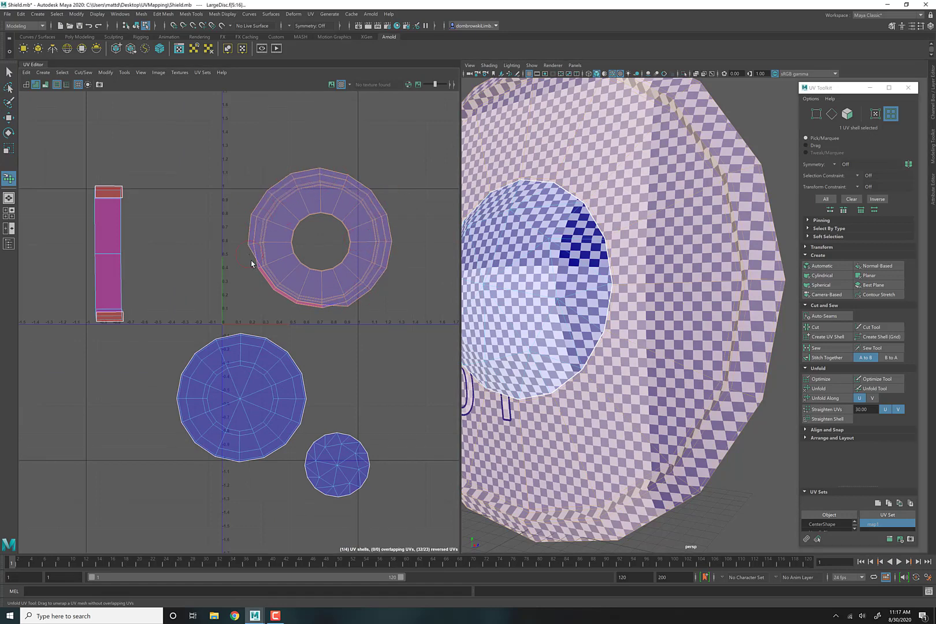
pyautogui.moveTo(286, 286); pyautogui.dragTo(389, 329)
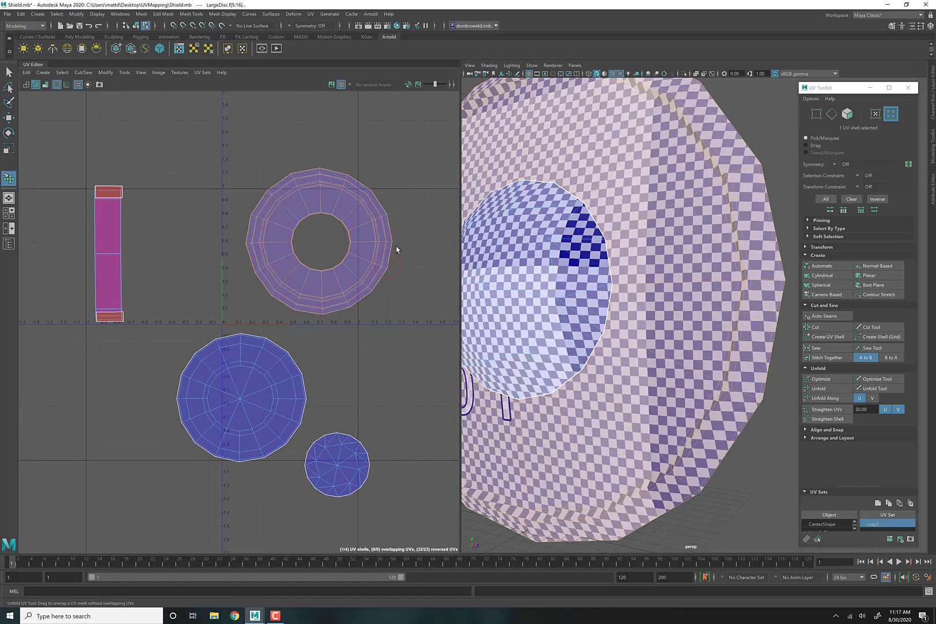
pyautogui.hotkey('ctrl', 'z')
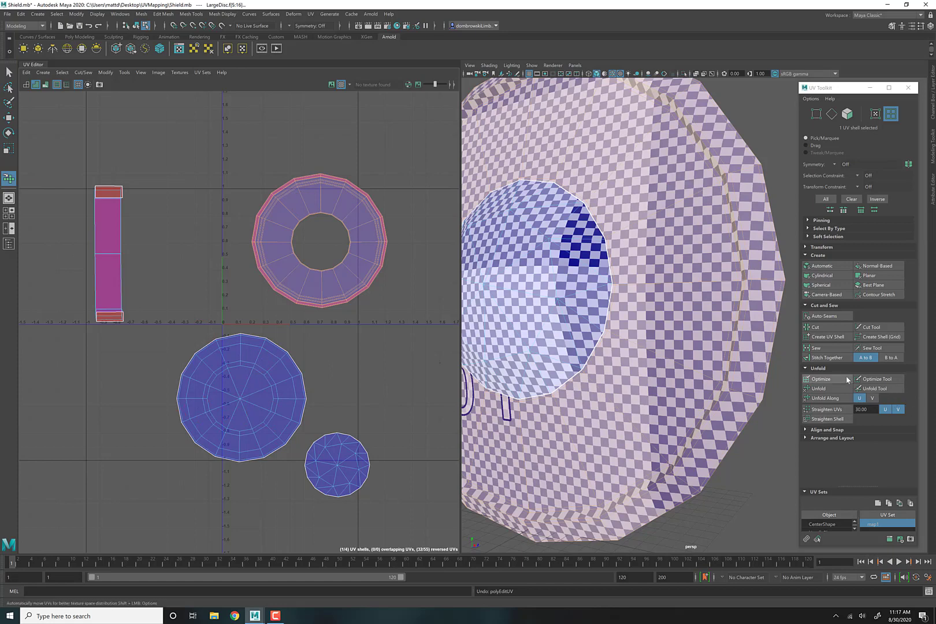
# Step: Try the Optimize and Unfold brushes on the outer part of the front ring's UV shell, and undo the strokes
pyautogui.click(877, 379)
pyautogui.moveTo(334, 195)
pyautogui.mouseDown()
pyautogui.moveTo(381, 221)
pyautogui.moveTo(251, 202)
pyautogui.moveTo(216, 138)
pyautogui.mouseUp()
pyautogui.hotkey('ctrl', 'z')
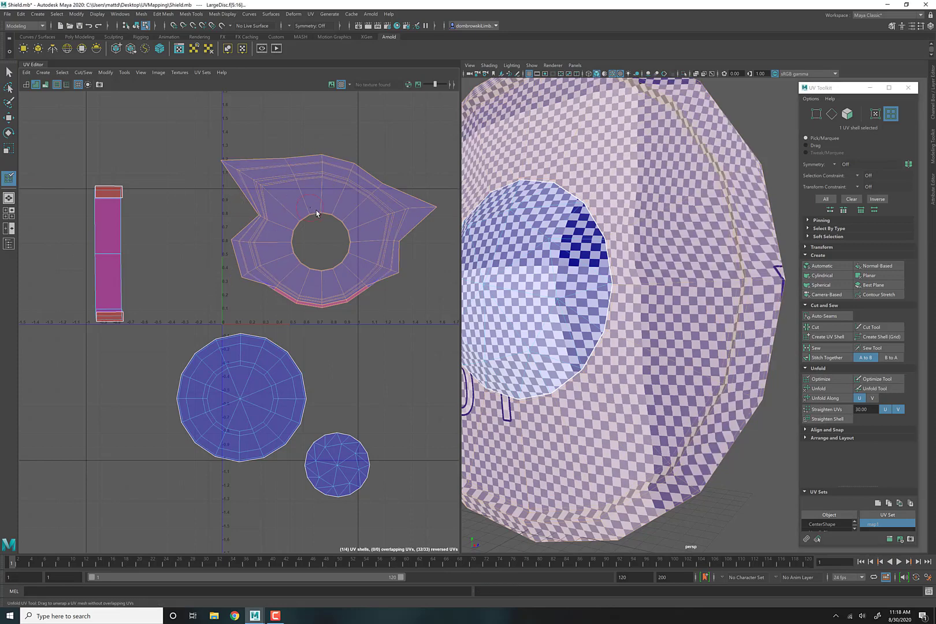
# Step: Unfold the front ring's UV shell and return the large disc to object mode
pyautogui.click(821, 388)
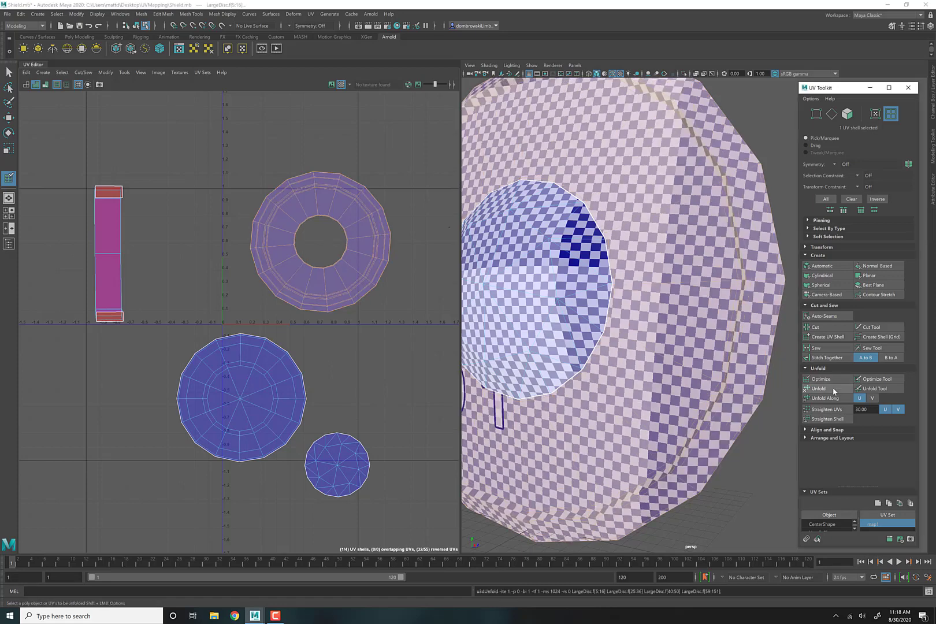
pyautogui.click(104, 72)
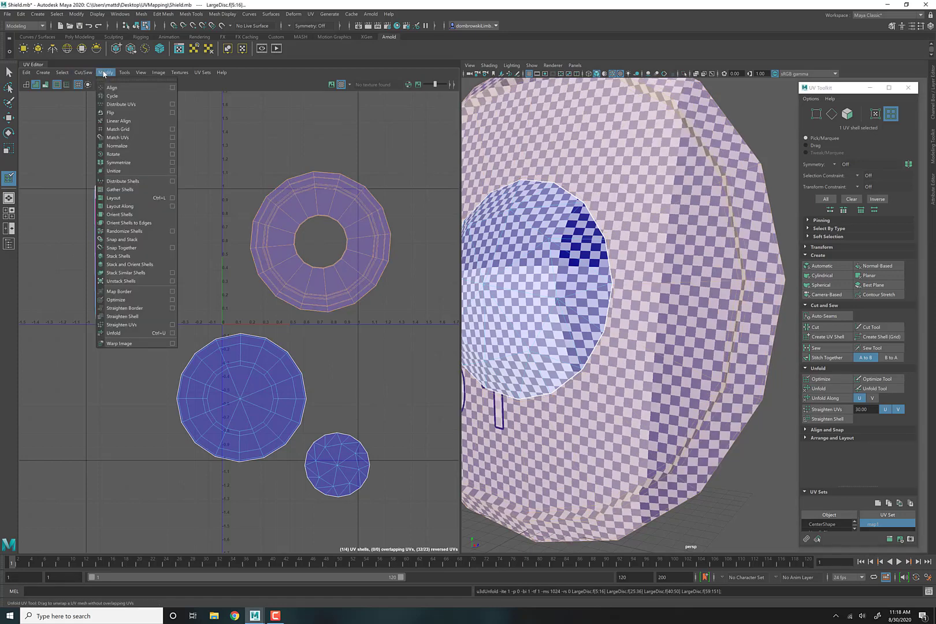
pyautogui.click(120, 333)
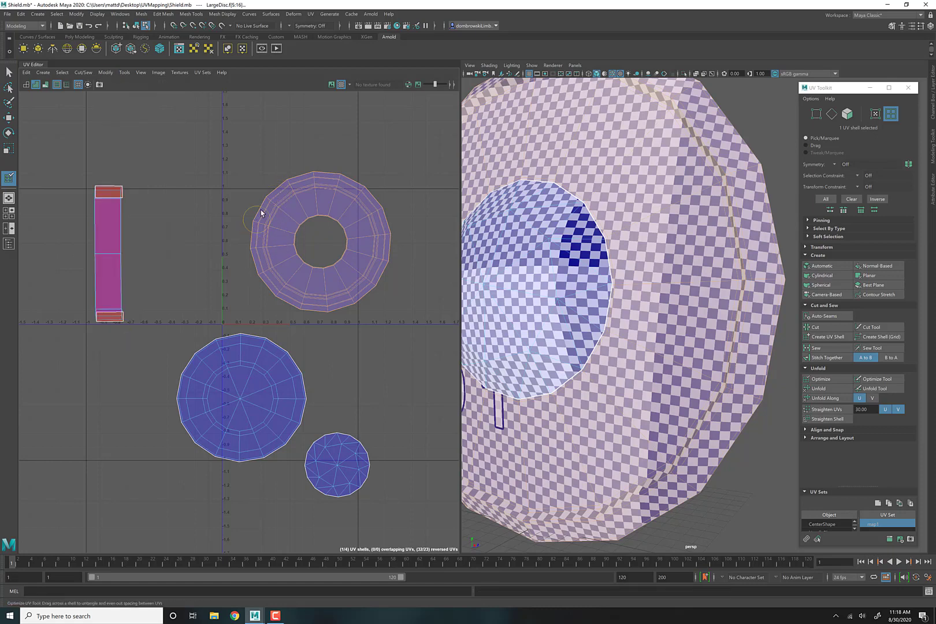
pyautogui.moveTo(297, 197)
pyautogui.mouseDown(button='right')
pyautogui.moveTo(268, 202)
pyautogui.moveTo(301, 198)
pyautogui.mouseUp(button='right')
pyautogui.moveTo(642, 234); pyautogui.dragTo(691, 209, button='right')
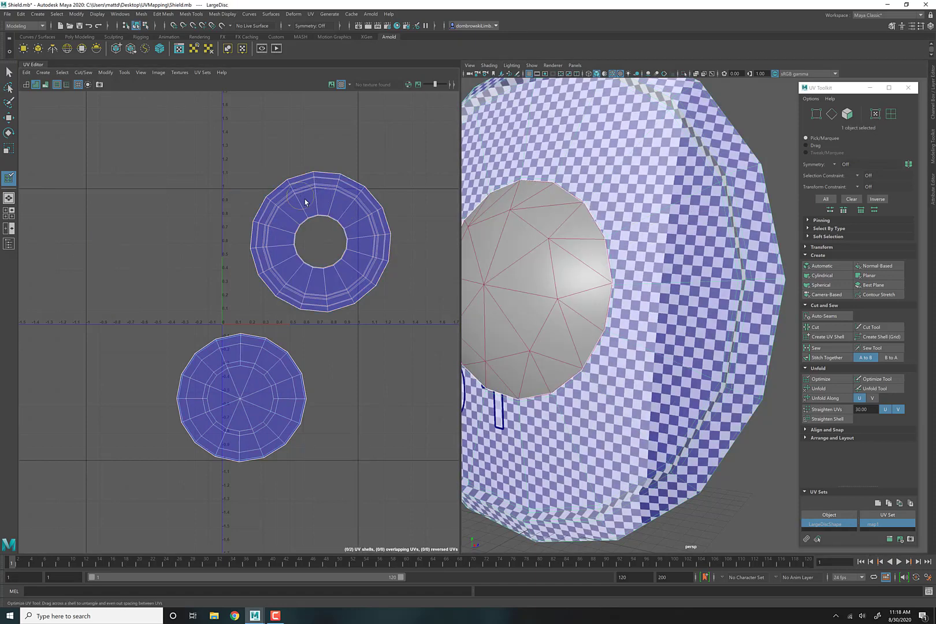
# Step: Try cutting a radial edge of the ring's UV shell and brushing the shell with the Unfold tool, and undo the changes
pyautogui.moveTo(305, 202)
pyautogui.mouseDown(button='right')
pyautogui.moveTo(255, 183)
pyautogui.moveTo(309, 184)
pyautogui.moveTo(305, 200)
pyautogui.mouseUp(button='right')
pyautogui.moveTo(320, 252); pyautogui.dragTo(370, 219, button='right')
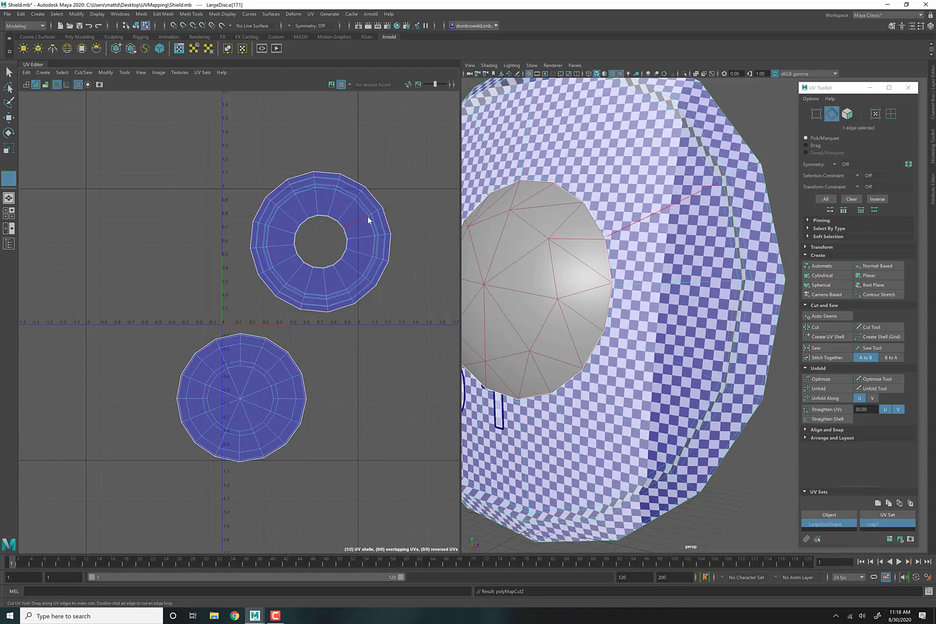
pyautogui.scroll(-1, 361, 258)
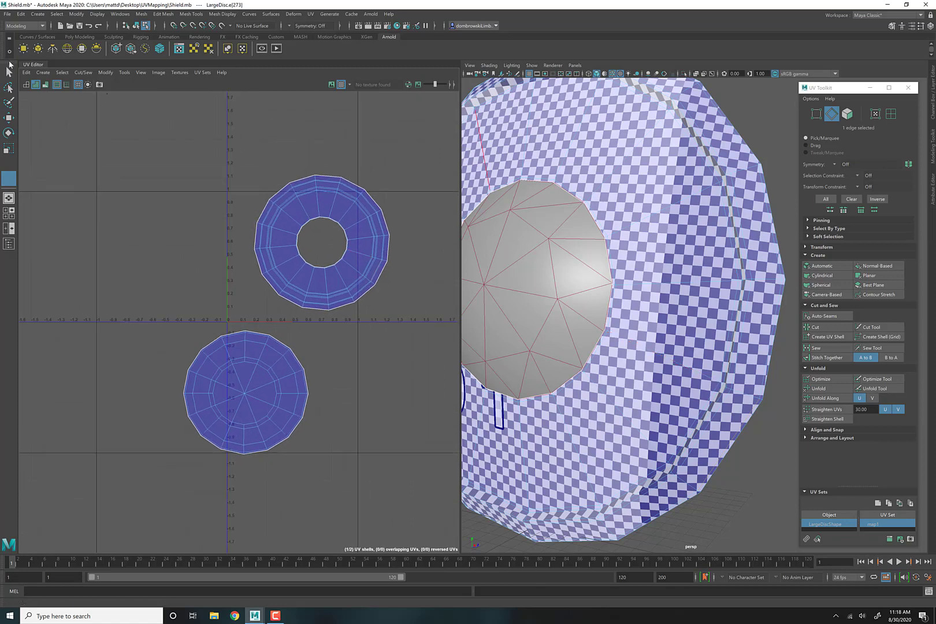
pyautogui.click(105, 74)
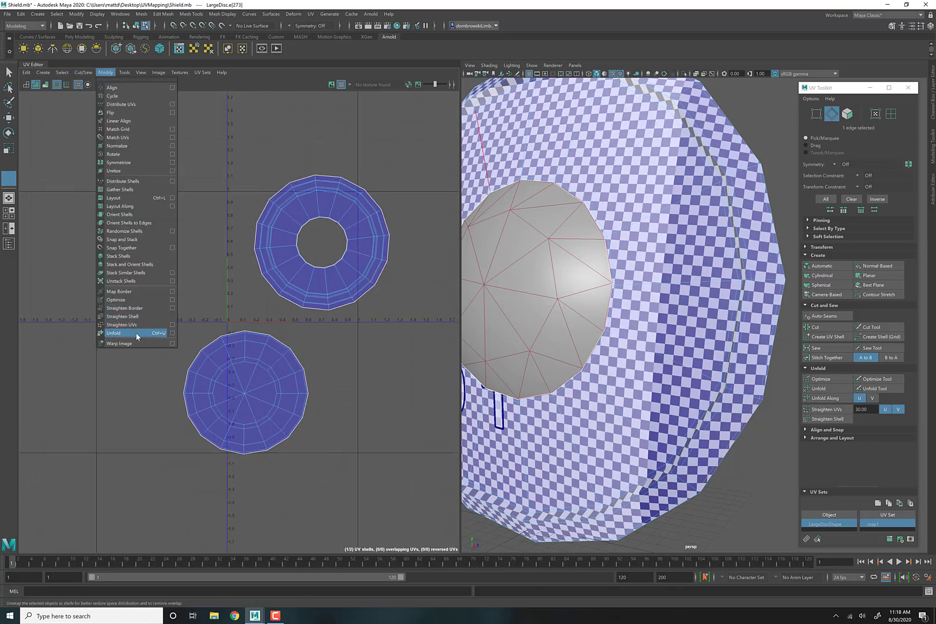
pyautogui.moveTo(129, 72)
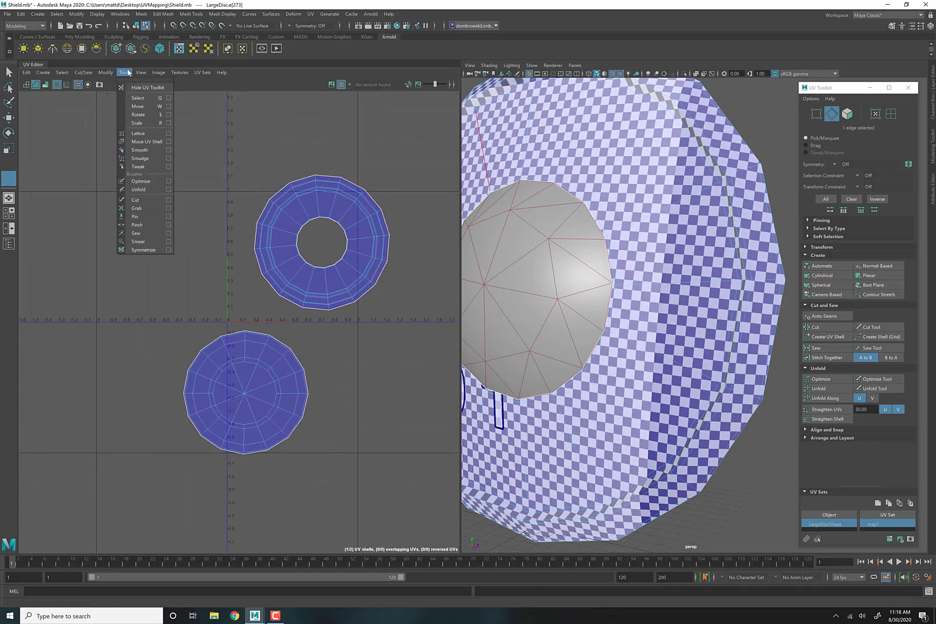
pyautogui.click(151, 189)
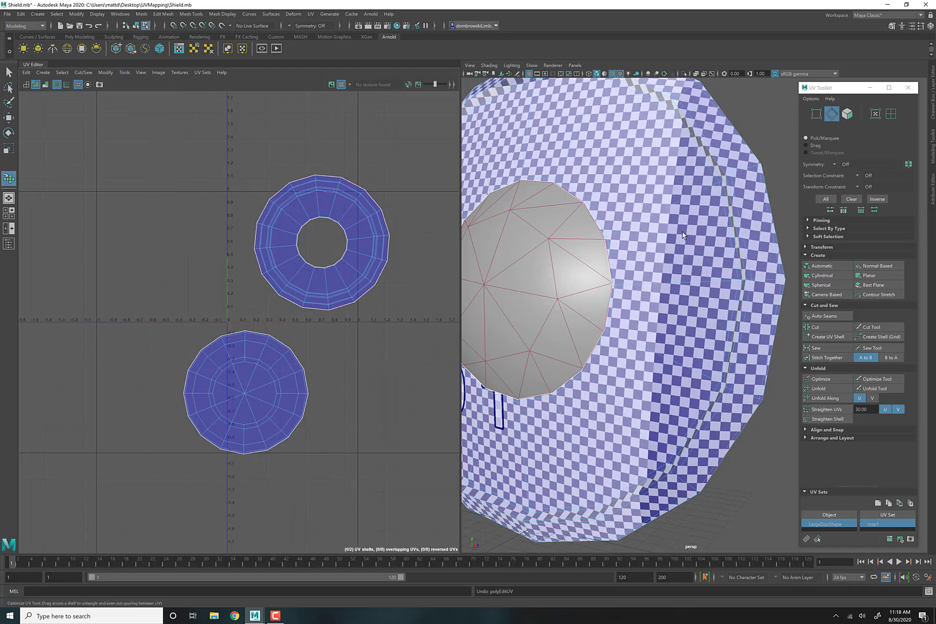
# Step: Select the front ring's whole UV shell and move it closer to the middle of the 0–1 UV tile
pyautogui.moveTo(693, 231); pyautogui.dragTo(705, 228, button='right')
pyautogui.keyDown('alt'); pyautogui.moveTo(704, 227); pyautogui.dragTo(532, 184); pyautogui.keyUp('alt')
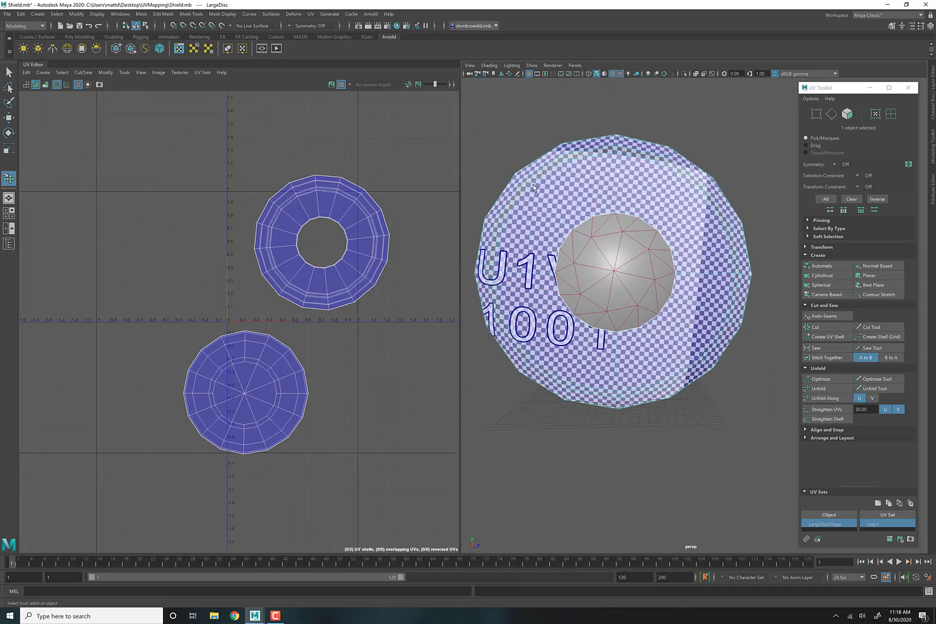
pyautogui.moveTo(556, 193); pyautogui.dragTo(571, 186, button='right')
pyautogui.moveTo(600, 421); pyautogui.dragTo(604, 412, button='right')
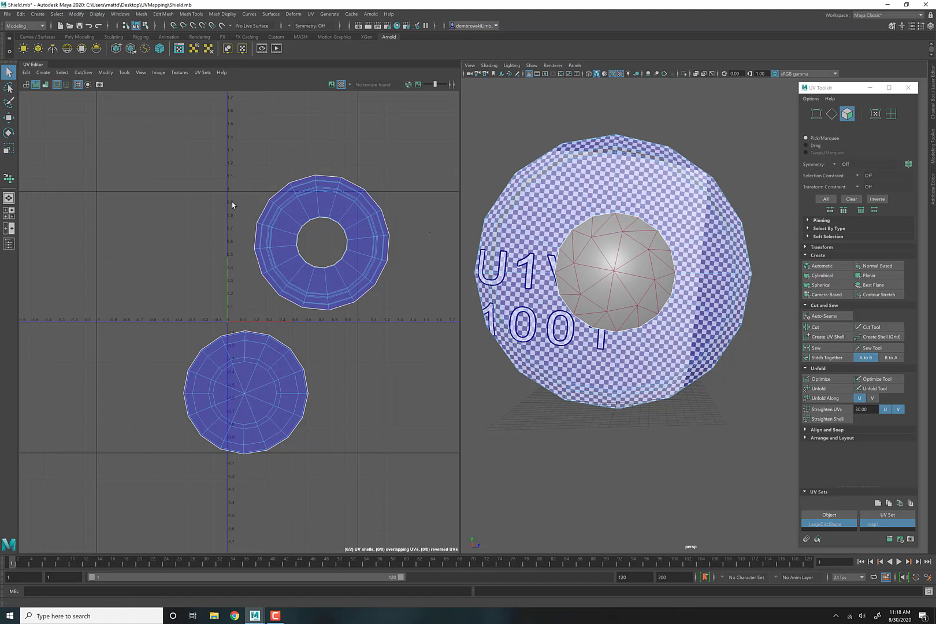
pyautogui.moveTo(350, 321); pyautogui.dragTo(358, 323)
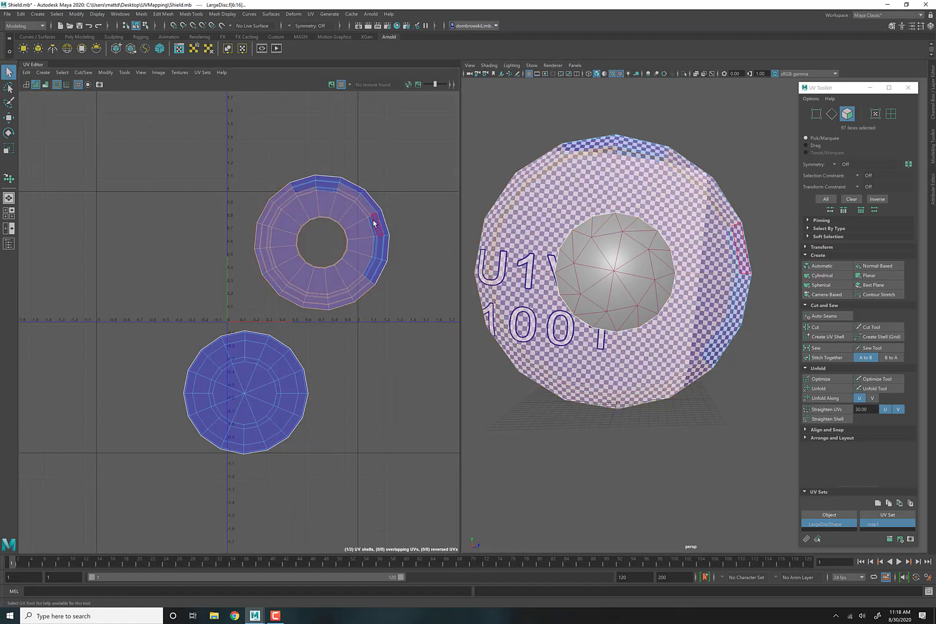
pyautogui.moveTo(373, 222); pyautogui.dragTo(355, 215, button='right')
pyautogui.click(349, 232)
pyautogui.press('w')
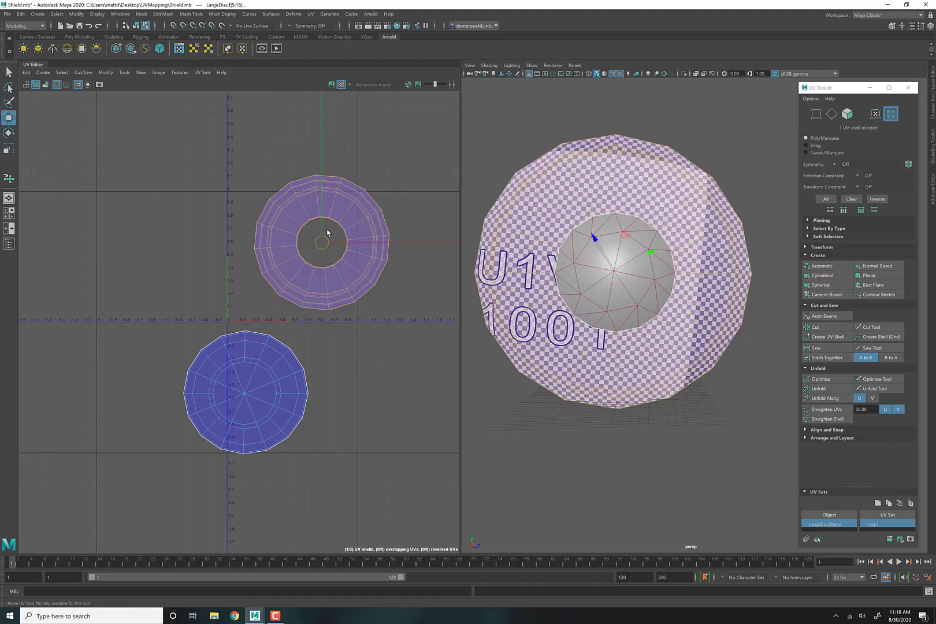
pyautogui.moveTo(335, 246); pyautogui.dragTo(304, 253)
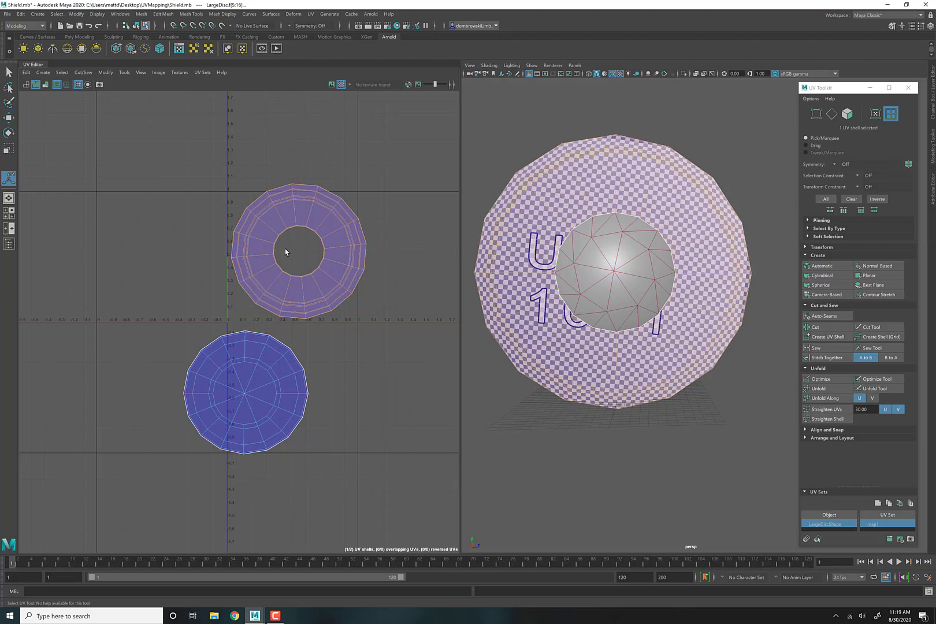
# Step: Scale the front ring's UV shell down and reposition it so it fits inside the 0–1 tile
pyautogui.press('r')
pyautogui.moveTo(291, 250)
pyautogui.mouseDown()
pyautogui.moveTo(259, 242)
pyautogui.moveTo(302, 243)
pyautogui.mouseUp()
pyautogui.press('w')
pyautogui.press('r')
pyautogui.press('w')
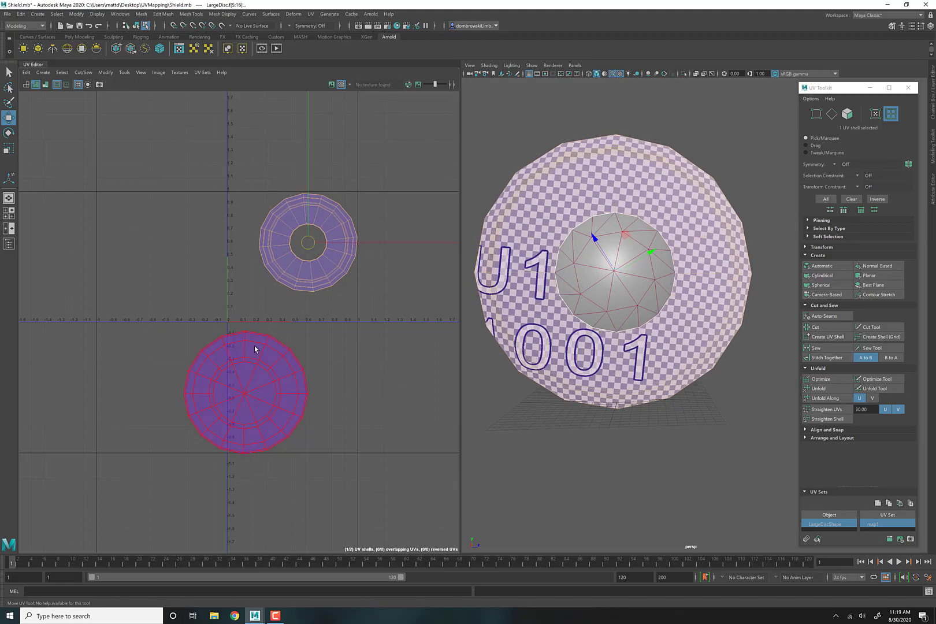
# Step: Return to object mode and select the large disc together with the shield's center piece
pyautogui.press('F8')
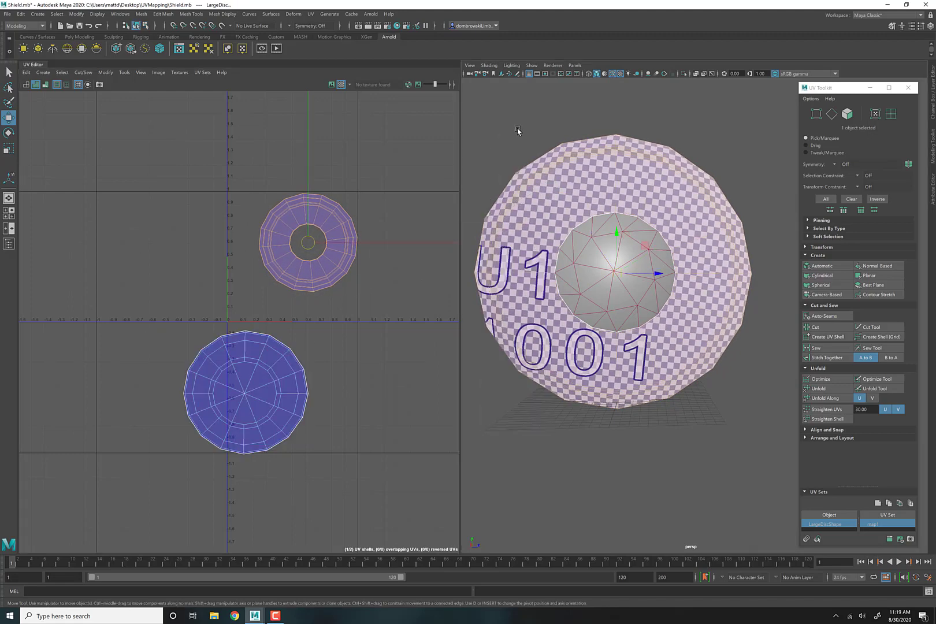
pyautogui.click(517, 128)
pyautogui.click(608, 190)
pyautogui.keyDown('shift'); pyautogui.click(612, 252); pyautogui.keyUp('shift')
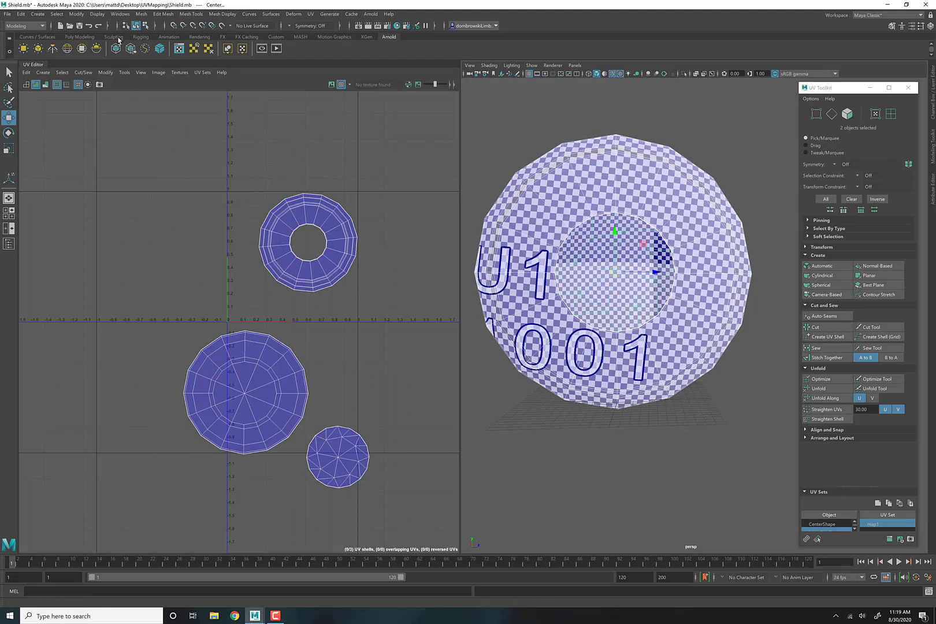
# Step: Try the automatic Layout on the disc's and center piece's UV shells, and undo it
pyautogui.click(107, 72)
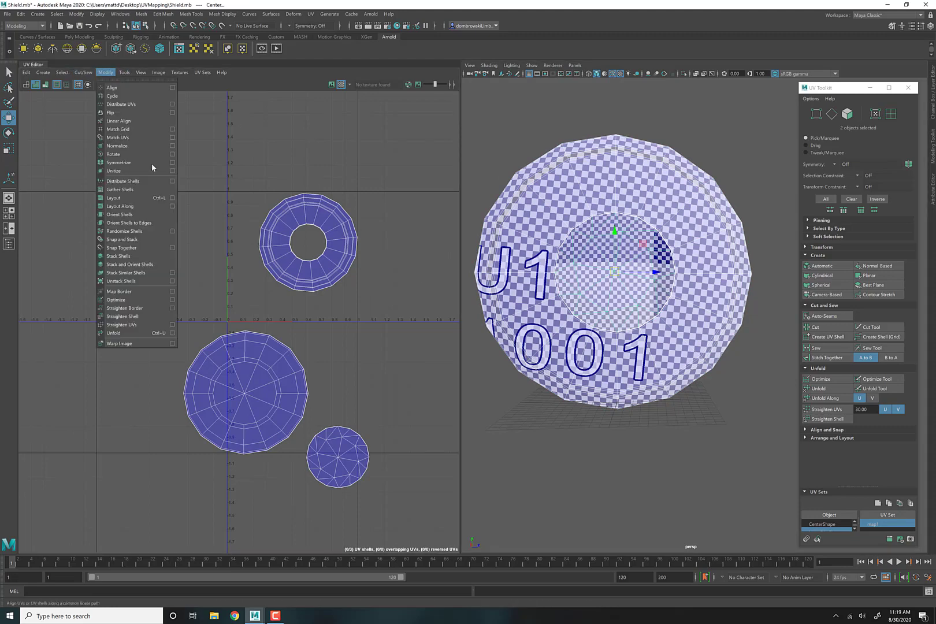
pyautogui.click(140, 199)
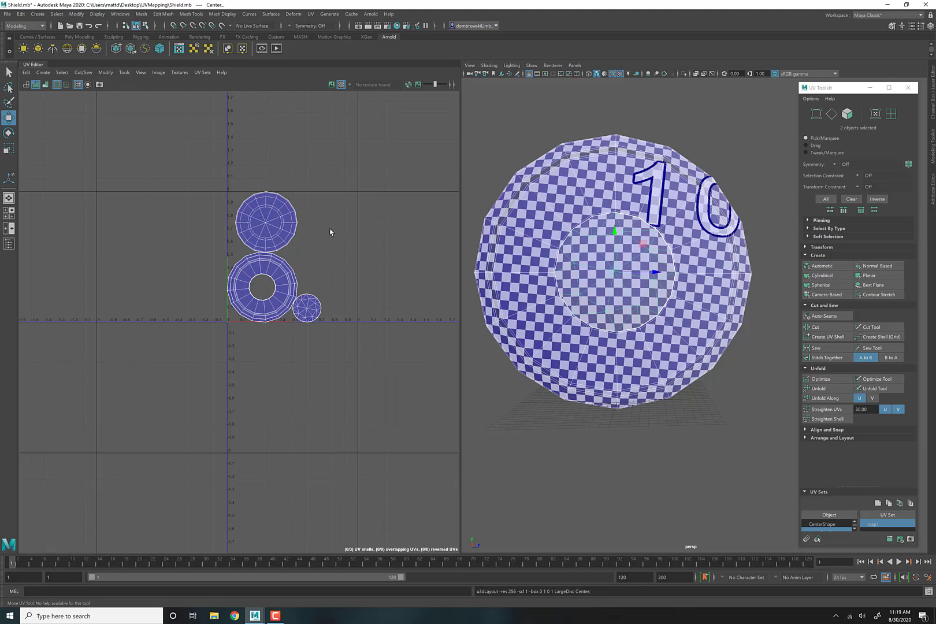
pyautogui.hotkey('ctrl', 'z')
# Step: Scale the center piece's UV shell down and place it inside the hole of the ring shell
pyautogui.moveTo(325, 441); pyautogui.dragTo(293, 429, button='right')
pyautogui.click(330, 450)
pyautogui.press('r')
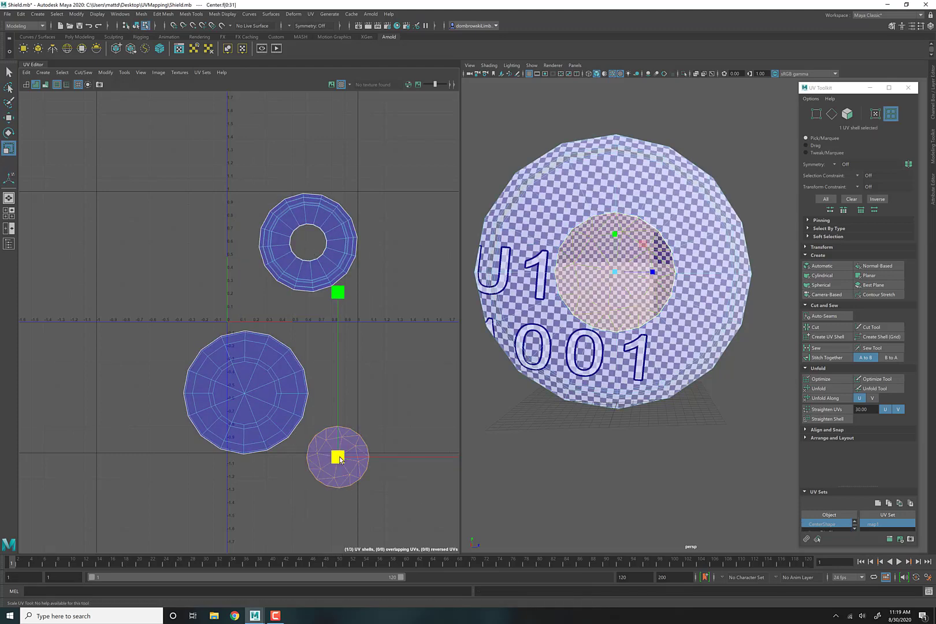
pyautogui.moveTo(338, 457); pyautogui.dragTo(267, 233)
pyautogui.press('w')
pyautogui.press('r')
pyautogui.press('w')
# Step: Scale the center and ring UV shells down together and place them in the upper-left corner of the 0–1 tile
pyautogui.keyDown('shift'); pyautogui.click(304, 223); pyautogui.keyUp('shift')
pyautogui.press('r')
pyautogui.press('w')
pyautogui.press('r')
pyautogui.press('q')
pyautogui.press('w')
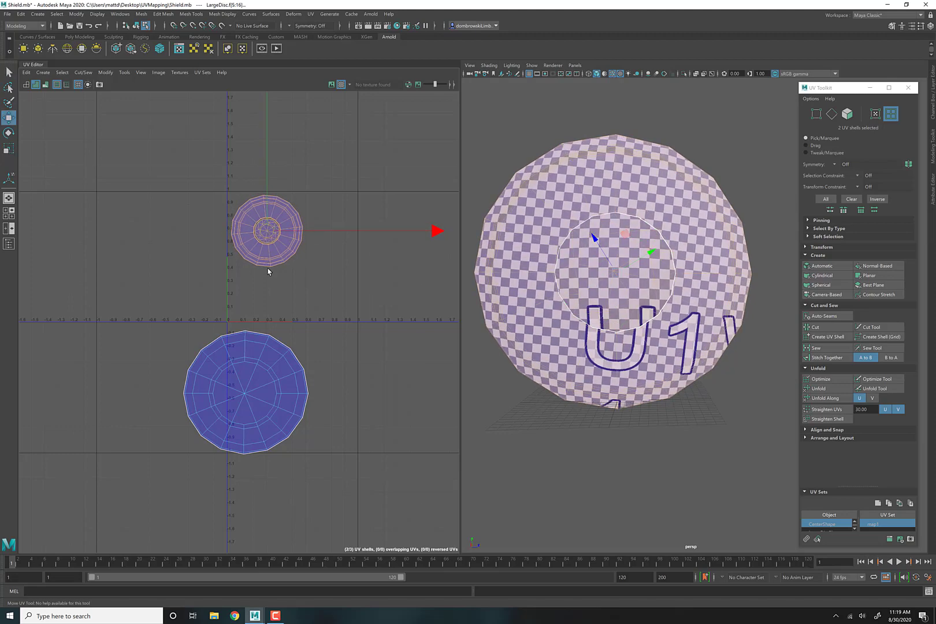
# Step: Scale the shield's back UV shell down to about the ring's size and move it into the tile's lower-right corner
pyautogui.click(245, 394)
pyautogui.press('r')
pyautogui.moveTo(243, 393); pyautogui.dragTo(188, 381)
pyautogui.press('w')
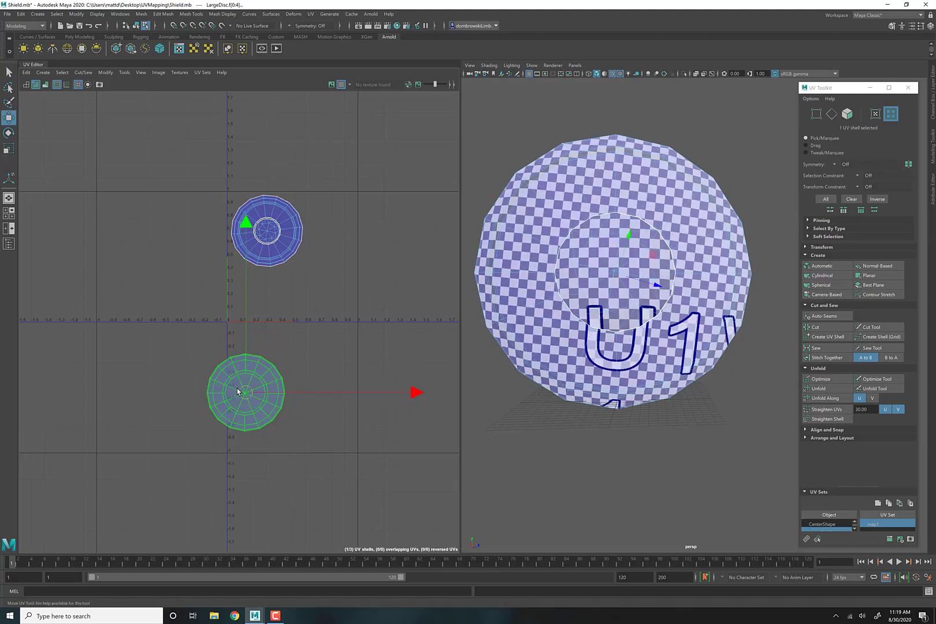
pyautogui.moveTo(245, 392); pyautogui.dragTo(323, 282)
pyautogui.press('r')
pyautogui.press('w')
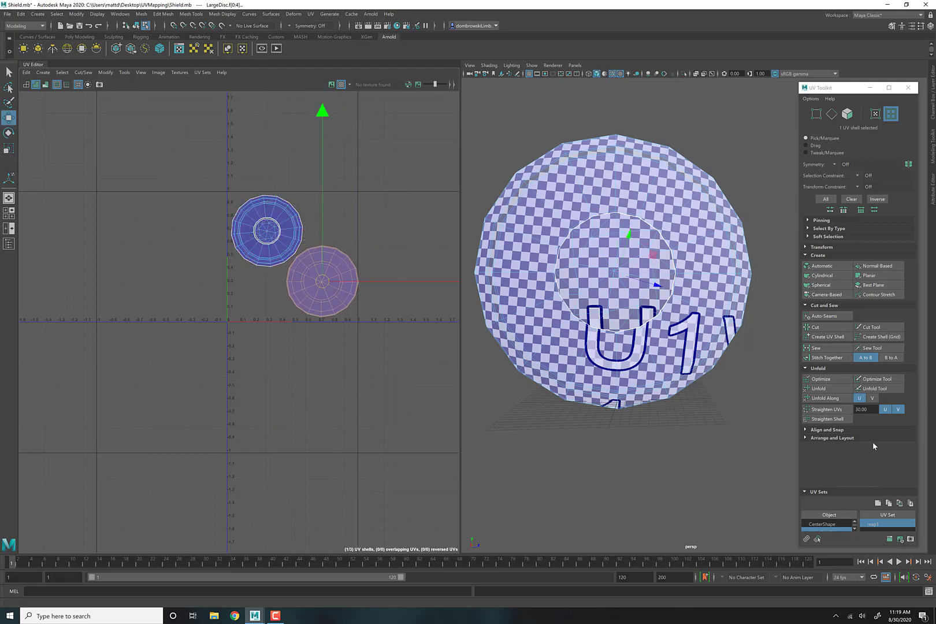
# Step: Show the Arrange and Layout options and examine how the center shell fits inside the ring shell
pyautogui.click(809, 438)
pyautogui.scroll(-3, 812, 439)
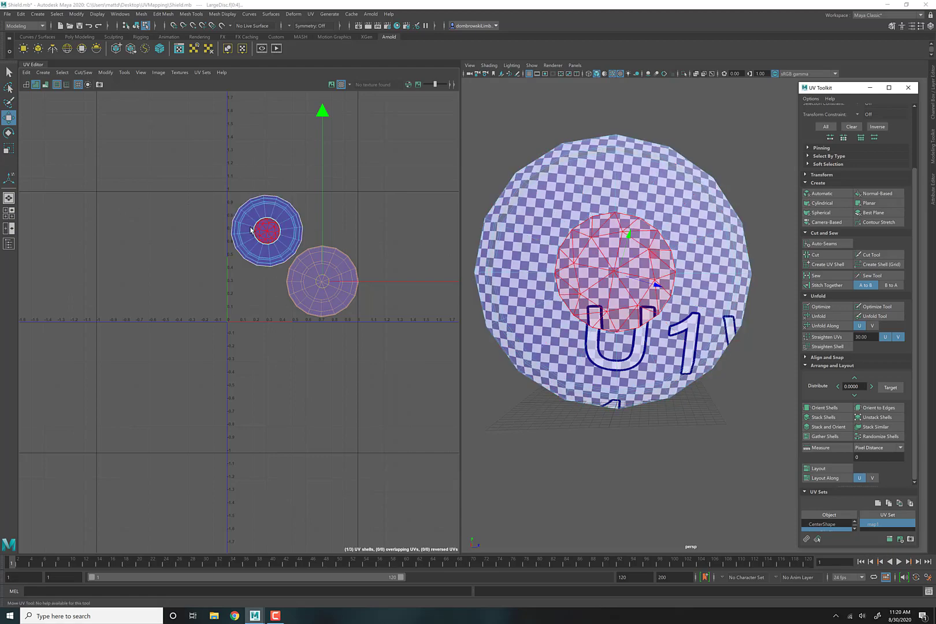
pyautogui.click(280, 236)
pyautogui.scroll(5, 280, 238)
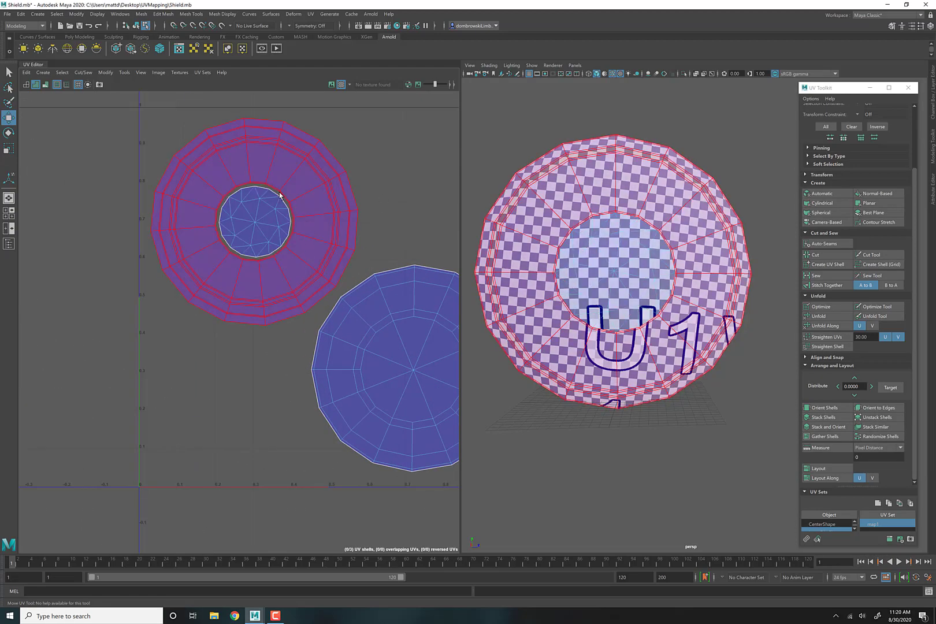
pyautogui.scroll(-5, 354, 364)
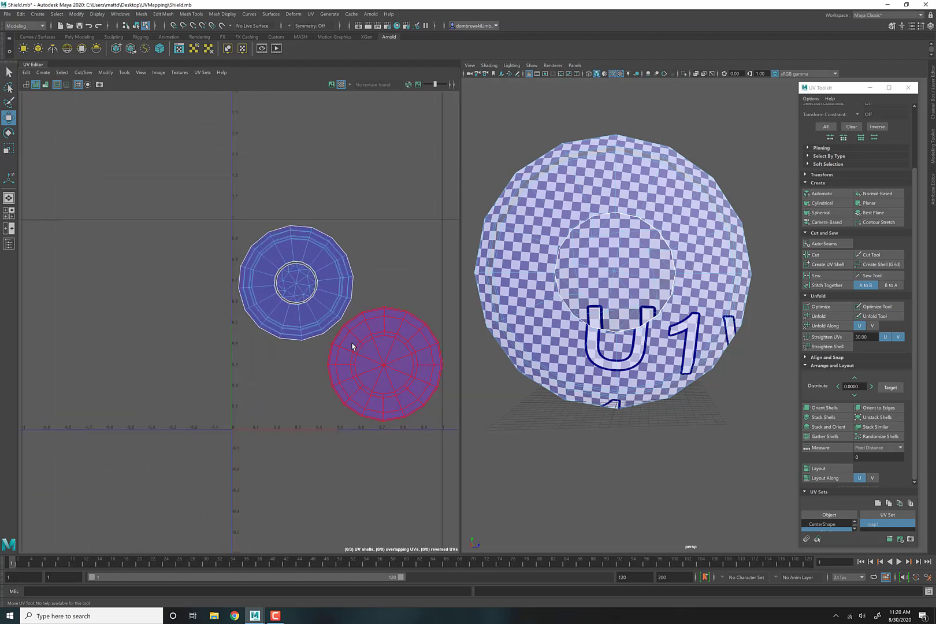
# Step: Select the handle object on the shield's back and bring its UV shell into view
pyautogui.keyDown('alt'); pyautogui.moveTo(516, 358); pyautogui.dragTo(577, 372); pyautogui.keyUp('alt')
pyautogui.click(593, 301)
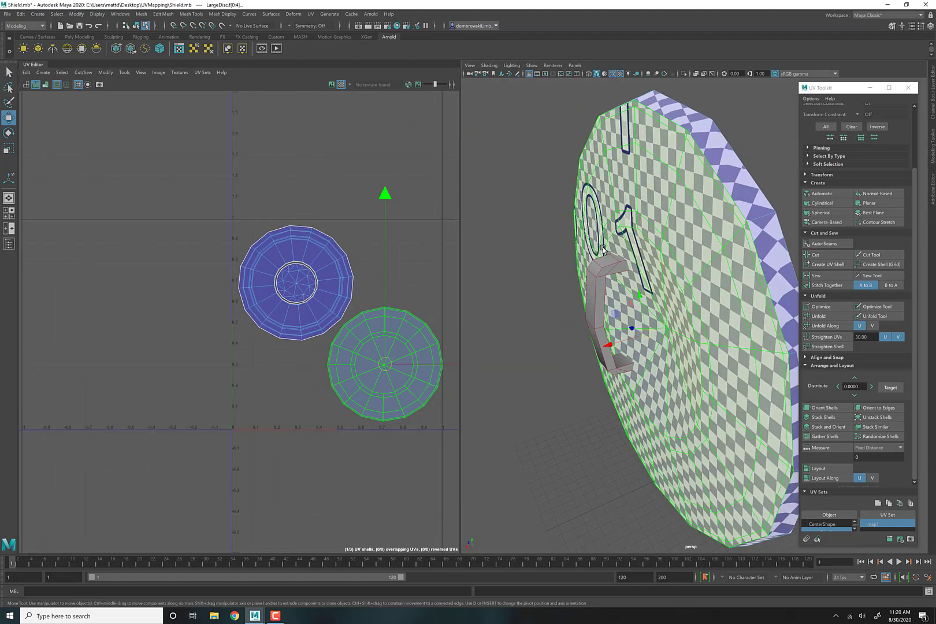
pyautogui.rightClick(602, 248)
pyautogui.moveTo(616, 243); pyautogui.dragTo(634, 235, button='right')
pyautogui.click(603, 268)
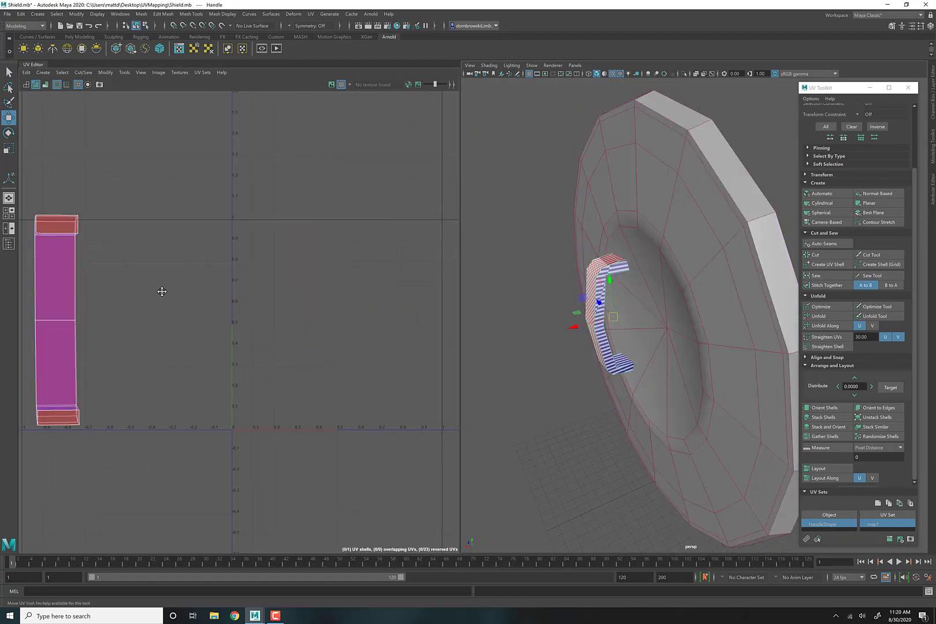
pyautogui.keyDown('alt'); pyautogui.moveTo(161, 290); pyautogui.dragTo(276, 270, button='middle'); pyautogui.keyUp('alt')
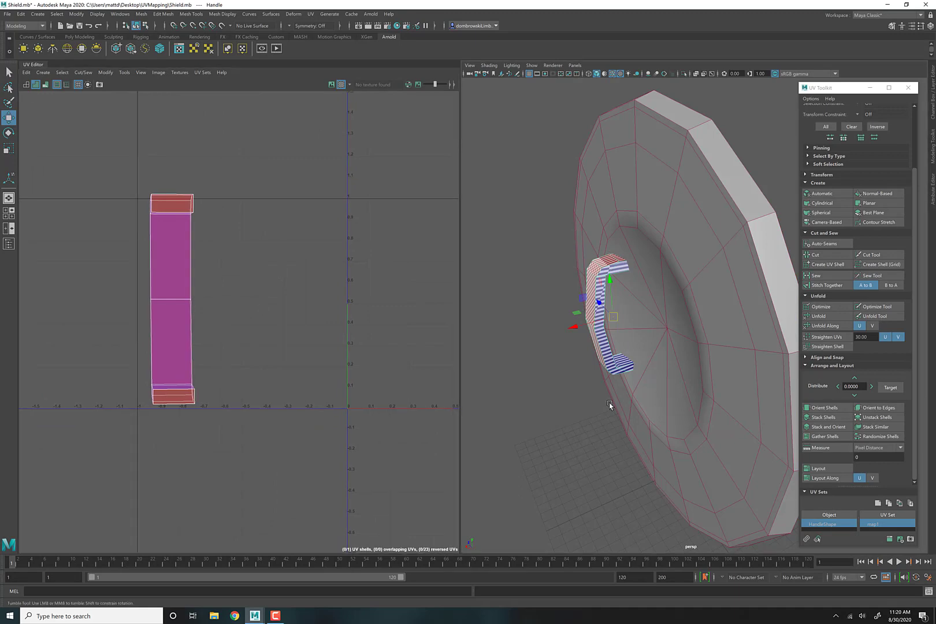
# Step: Select the edges along one side of the handle, including around its bends, and cut the UVs along them
pyautogui.keyDown('alt'); pyautogui.moveTo(610, 407); pyautogui.dragTo(568, 407); pyautogui.keyUp('alt')
pyautogui.keyDown('alt'); pyautogui.moveTo(709, 339); pyautogui.dragTo(566, 274); pyautogui.keyUp('alt')
pyautogui.moveTo(566, 274); pyautogui.dragTo(562, 244, button='right')
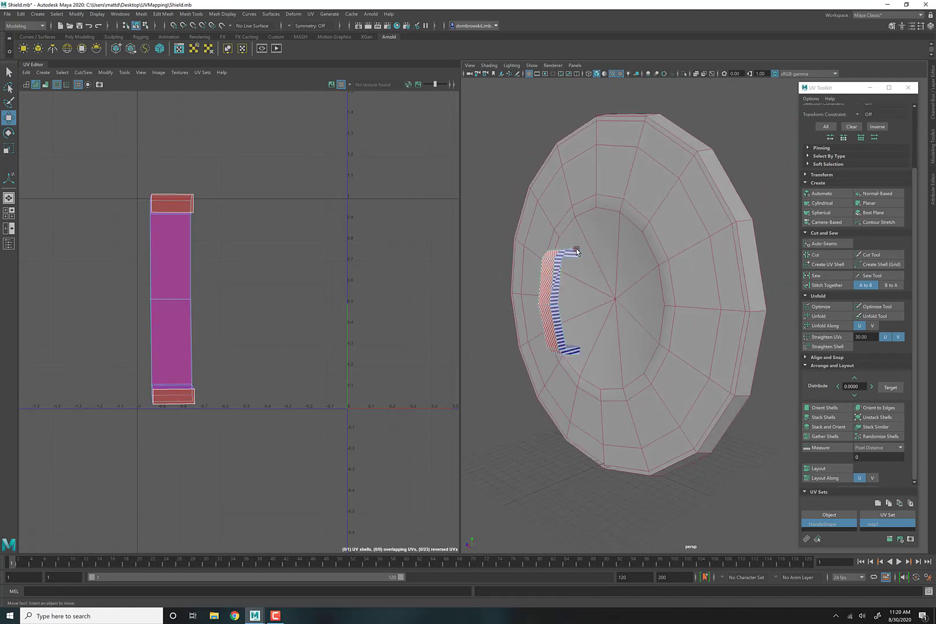
pyautogui.click(577, 251)
pyautogui.scroll(3, 568, 269)
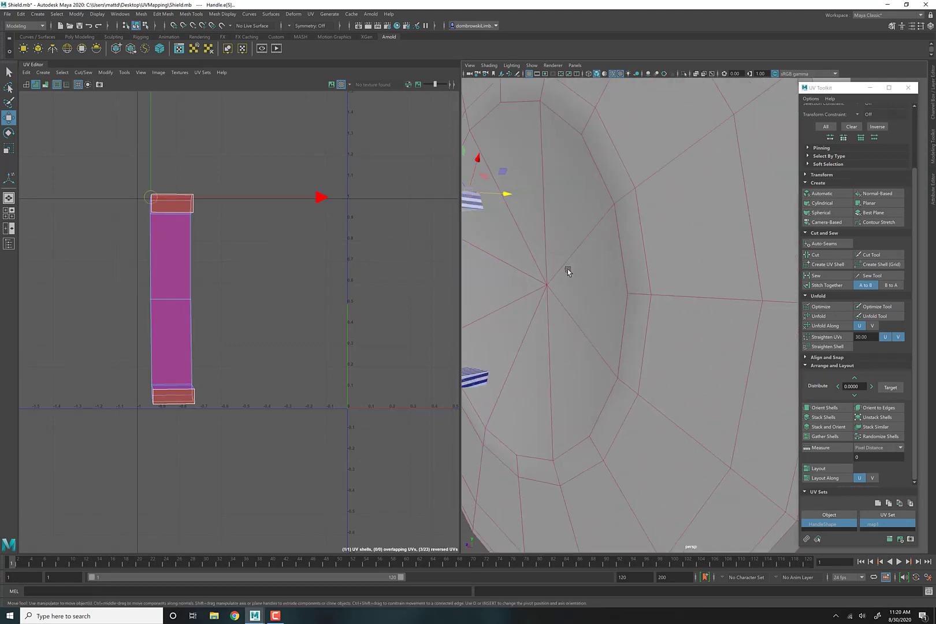
pyautogui.doubleClick(493, 214)
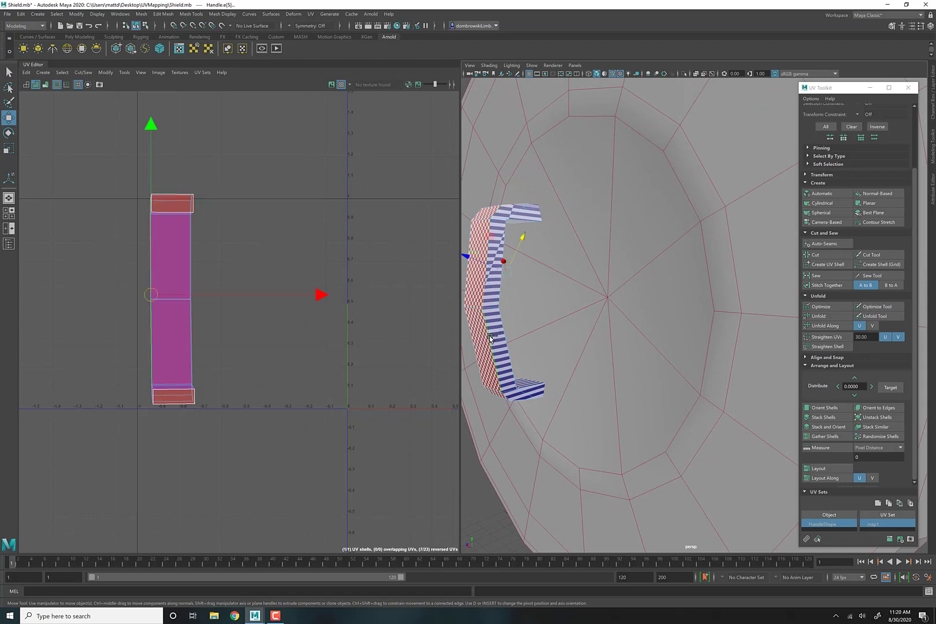
pyautogui.keyDown('alt'); pyautogui.moveTo(524, 400); pyautogui.dragTo(559, 406); pyautogui.keyUp('alt')
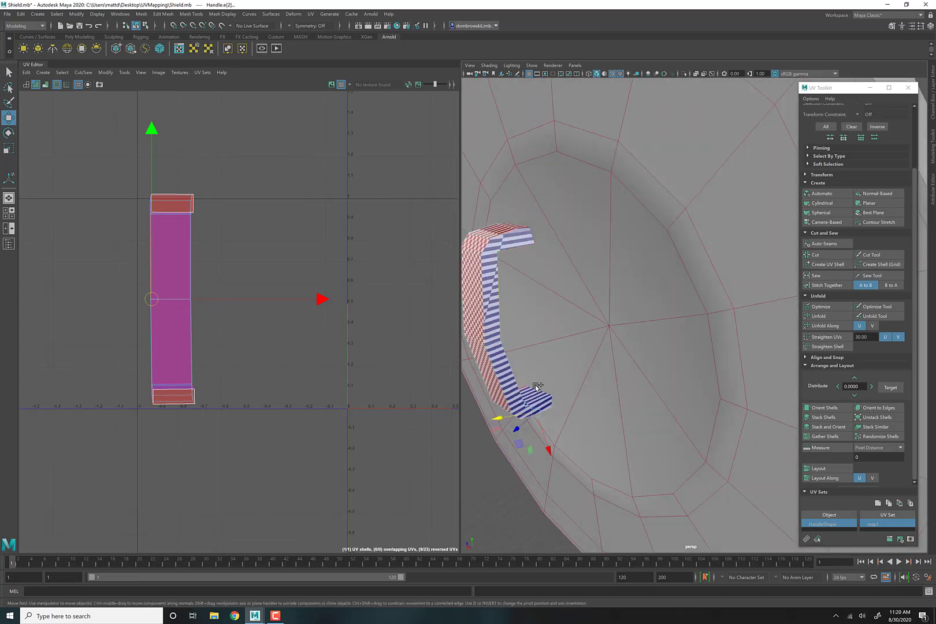
pyautogui.moveTo(584, 376)
pyautogui.keyDown('alt'); pyautogui.mouseDown()
pyautogui.moveTo(564, 372)
pyautogui.moveTo(580, 373)
pyautogui.mouseUp(); pyautogui.keyUp('alt')
pyautogui.keyDown('shift'); pyautogui.rightClick(252, 210); pyautogui.keyUp('shift')
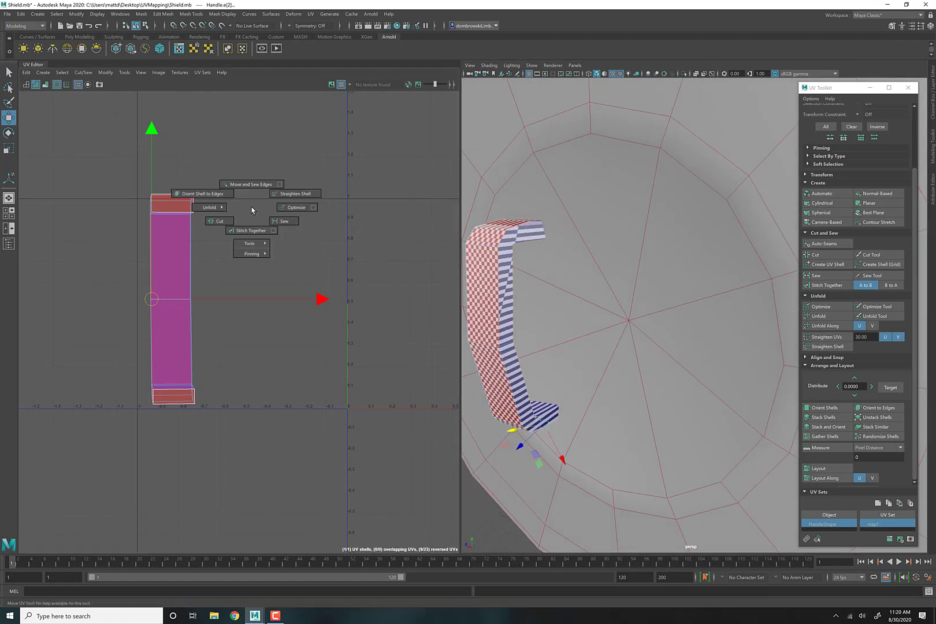
pyautogui.keyDown('shift'); pyautogui.moveTo(248, 210); pyautogui.dragTo(223, 225, button='right'); pyautogui.keyUp('shift')
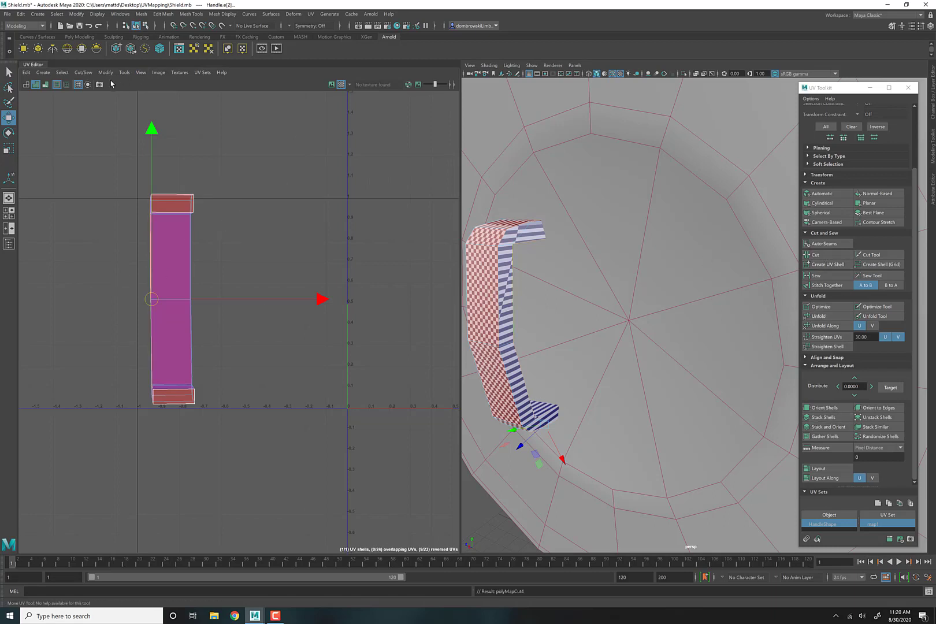
# Step: Test the cut by moving the handle's UV shell aside, and undo the move
pyautogui.click(84, 73)
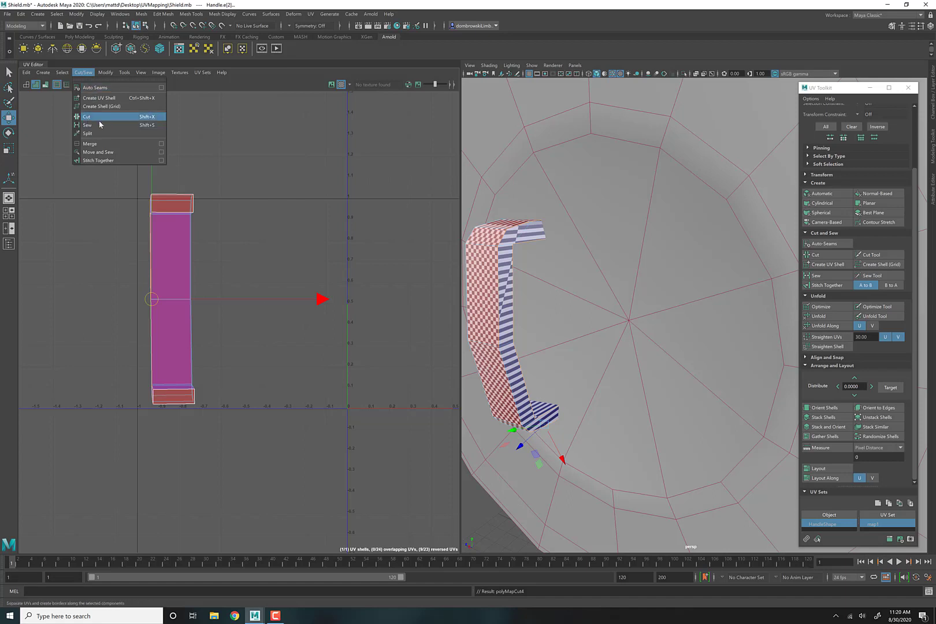
pyautogui.click(224, 311)
pyautogui.rightClick(170, 246)
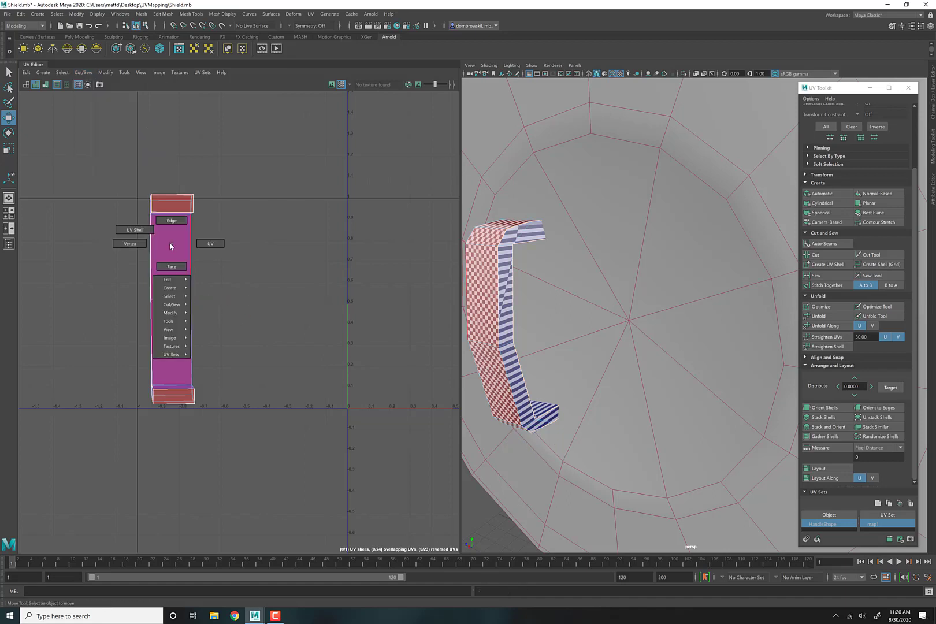
pyautogui.moveTo(138, 231); pyautogui.dragTo(137, 230, button='right')
pyautogui.click(174, 248)
pyautogui.moveTo(172, 300); pyautogui.dragTo(249, 290)
pyautogui.hotkey('ctrl', 'z')
# Step: Show the model in wireframe and cut the UVs along the short side edges at both ends of the handle
pyautogui.keyDown('alt'); pyautogui.moveTo(687, 350); pyautogui.dragTo(605, 350); pyautogui.keyUp('alt')
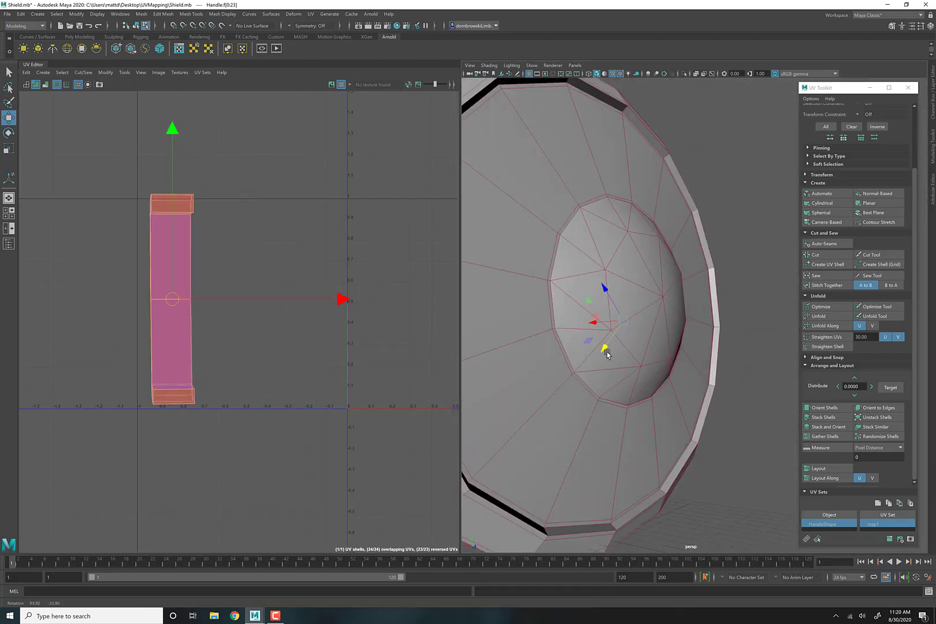
pyautogui.scroll(5, 553, 356)
pyautogui.keyDown('alt'); pyautogui.moveTo(553, 356); pyautogui.dragTo(611, 325, button='middle'); pyautogui.keyUp('alt')
pyautogui.press('4')
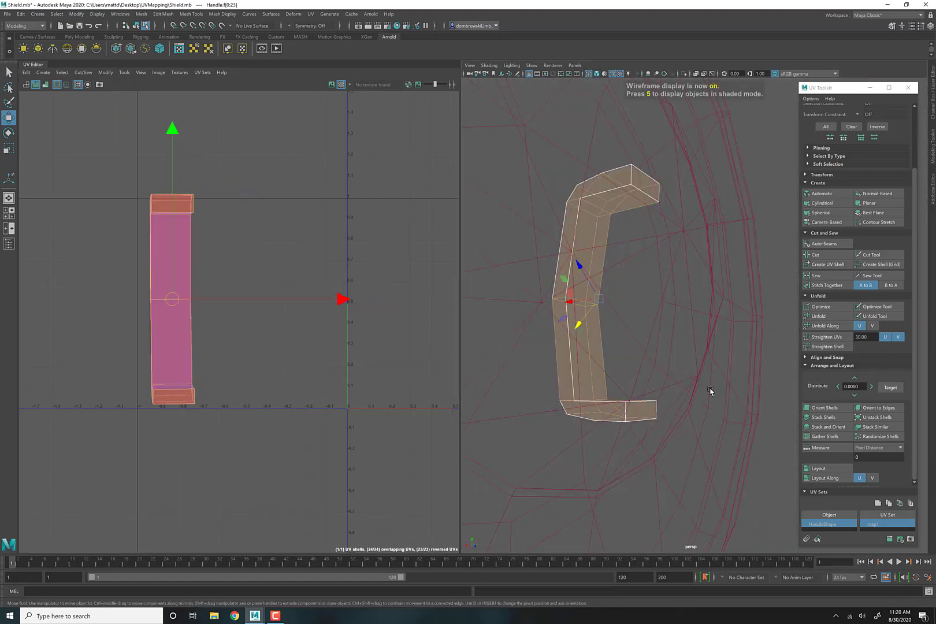
pyautogui.keyDown('alt'); pyautogui.moveTo(710, 391); pyautogui.dragTo(682, 408); pyautogui.keyUp('alt')
pyautogui.moveTo(666, 373); pyautogui.dragTo(669, 349, button='right')
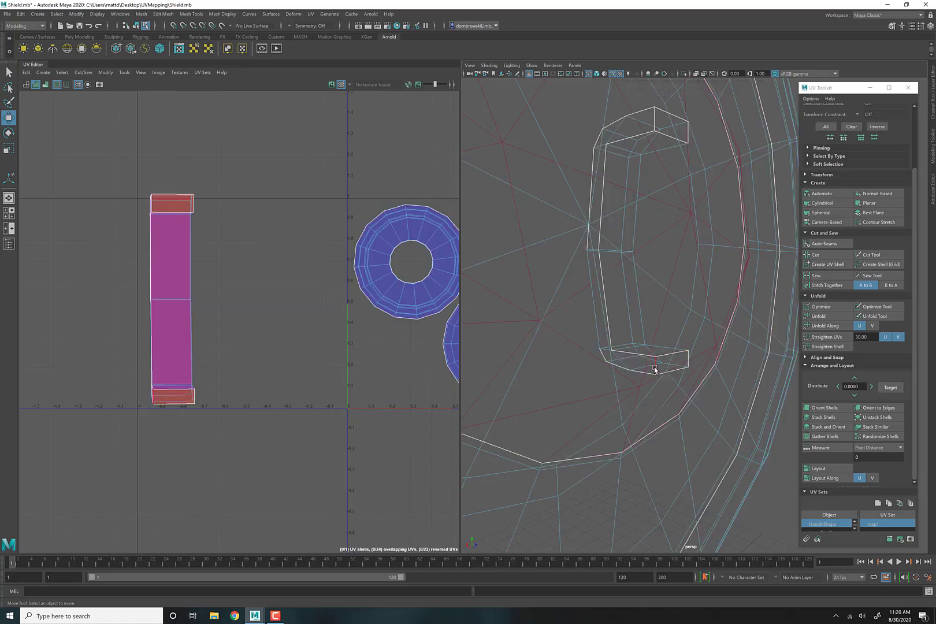
pyautogui.click(655, 368)
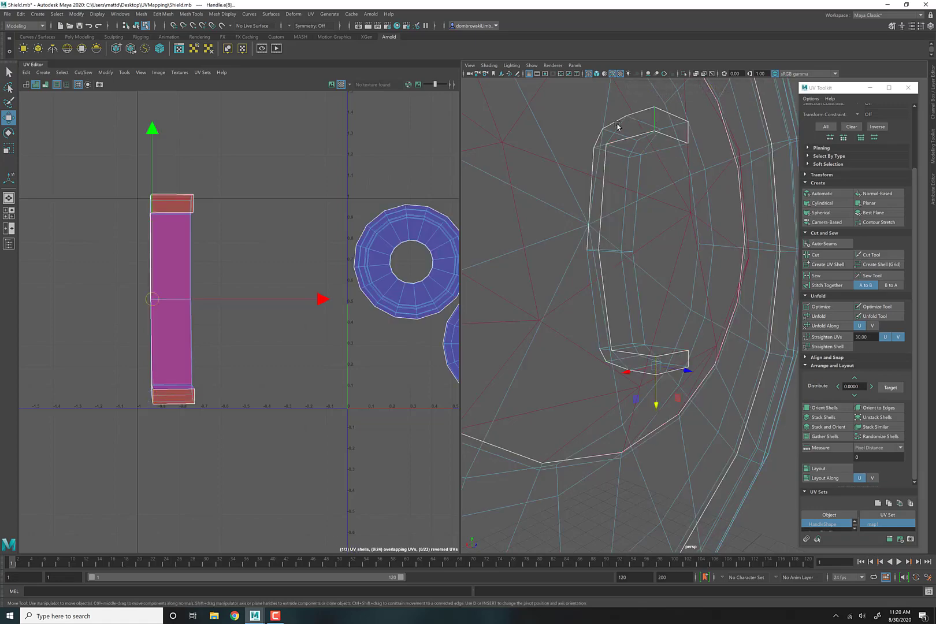
pyautogui.keyDown('shift'); pyautogui.moveTo(243, 146); pyautogui.dragTo(224, 162, button='right'); pyautogui.keyUp('shift')
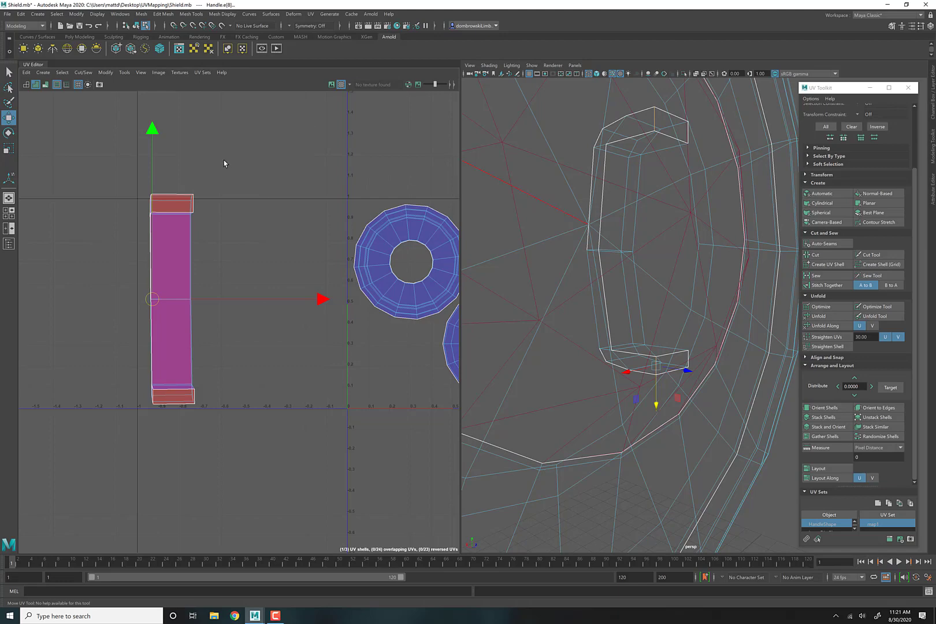
# Step: Select the handle's UV shell again, shift it to test the separation, and undo the shift
pyautogui.moveTo(155, 232); pyautogui.dragTo(123, 220, button='right')
pyautogui.click(162, 237)
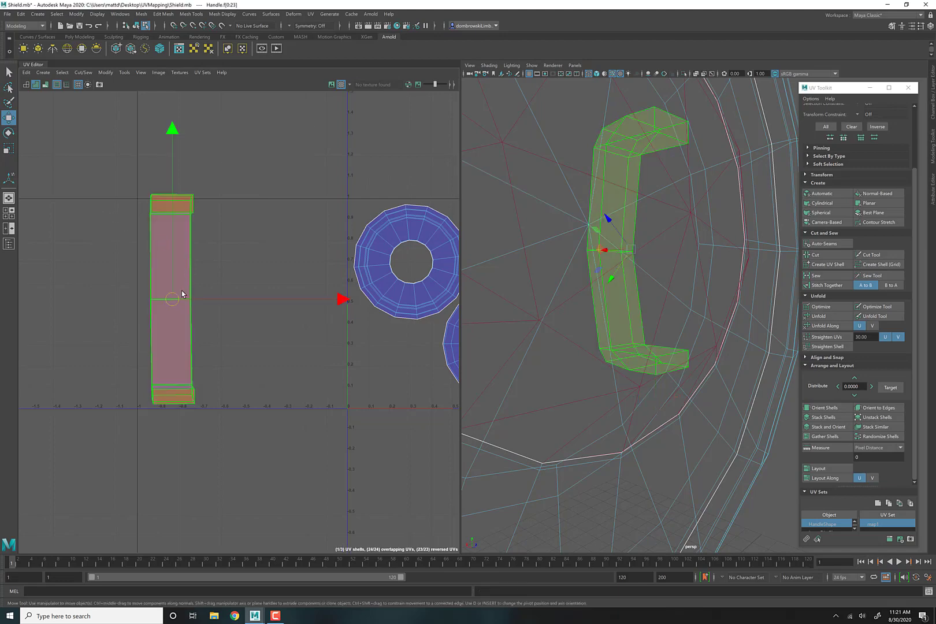
pyautogui.moveTo(175, 294); pyautogui.dragTo(210, 284)
pyautogui.hotkey('ctrl', 'z')
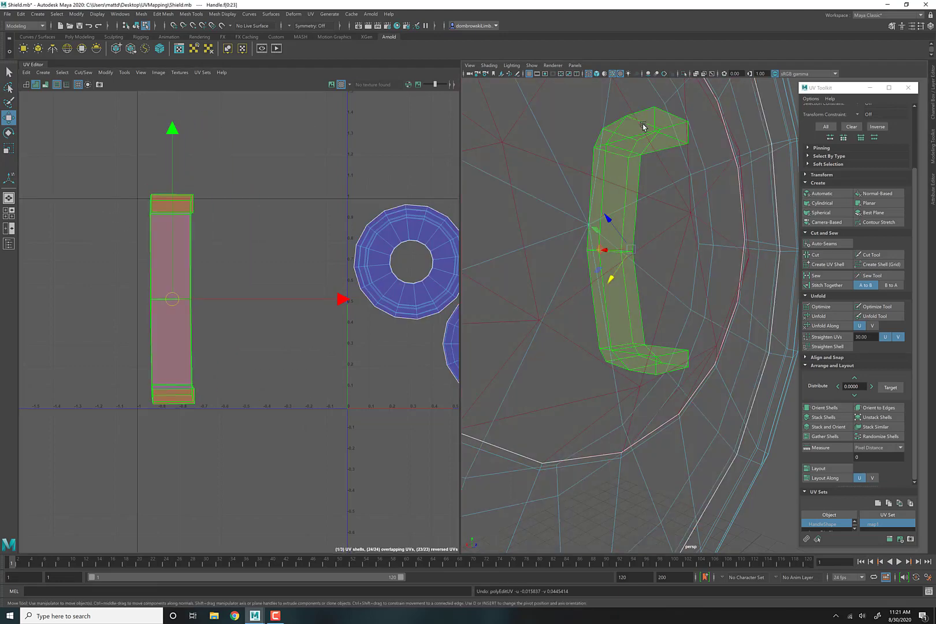
# Step: Select the complete edge outline of the handle's side strip, including both ends, and cut the UVs along it
pyautogui.moveTo(643, 127); pyautogui.dragTo(642, 156, button='right')
pyautogui.click(608, 137)
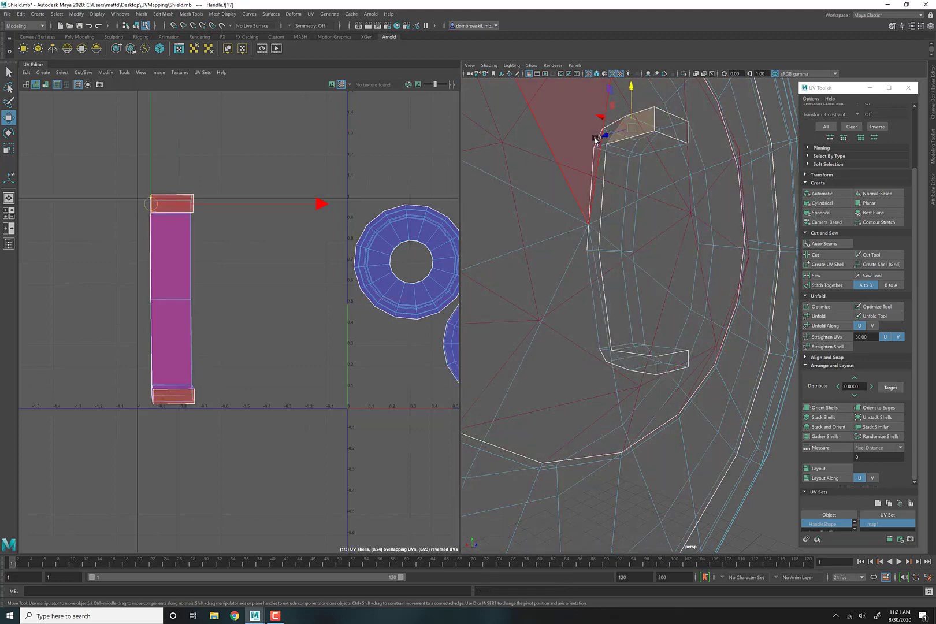
pyautogui.moveTo(596, 140)
pyautogui.keyDown('alt'); pyautogui.mouseDown()
pyautogui.moveTo(641, 153)
pyautogui.moveTo(578, 115)
pyautogui.moveTo(602, 129)
pyautogui.mouseUp(); pyautogui.keyUp('alt')
pyautogui.moveTo(602, 129); pyautogui.dragTo(603, 107, button='right')
pyautogui.click(612, 140)
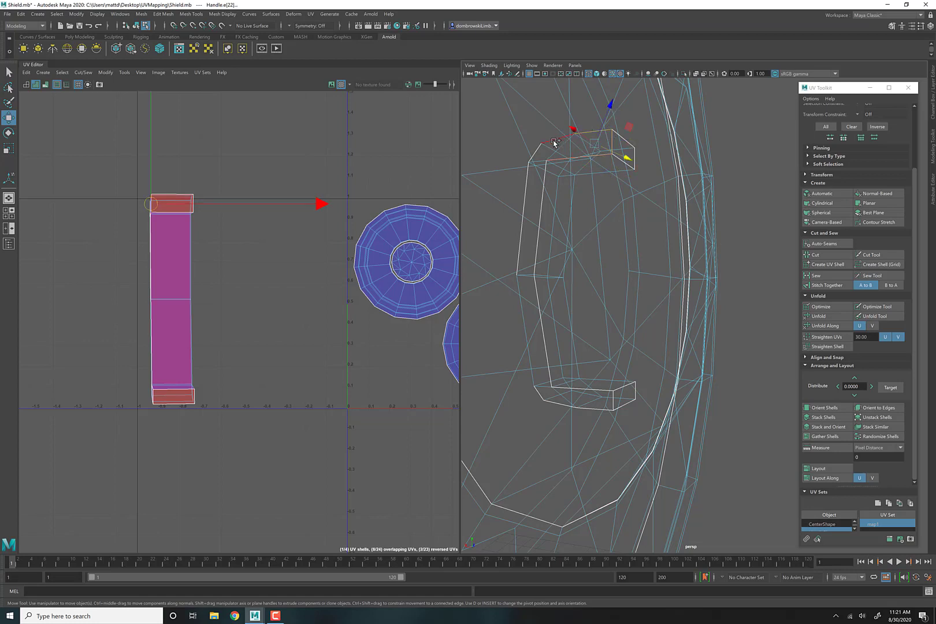
pyautogui.keyDown('shift'); pyautogui.click(527, 187); pyautogui.keyUp('shift')
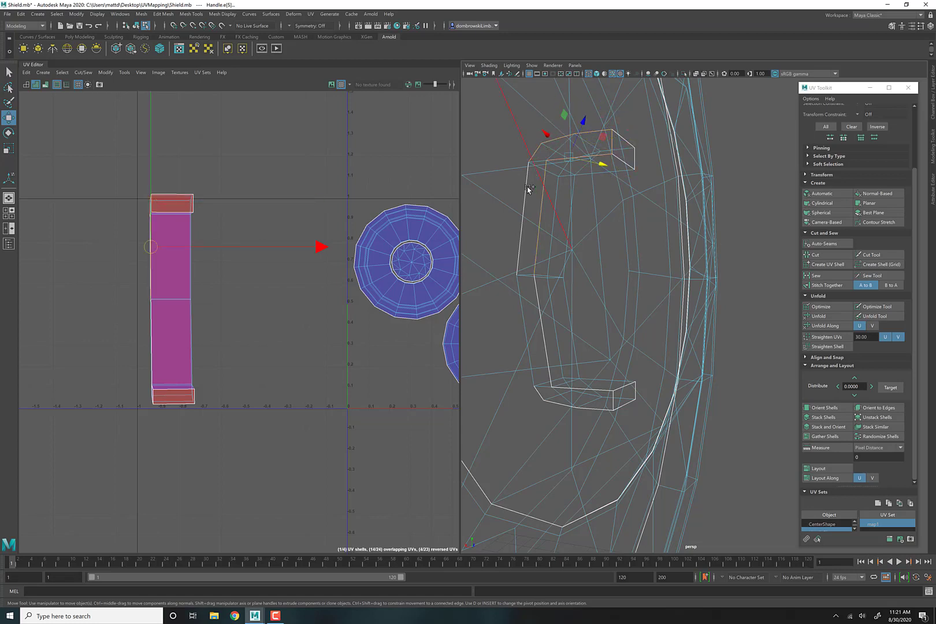
pyautogui.keyDown('shift'); pyautogui.click(518, 299); pyautogui.keyUp('shift')
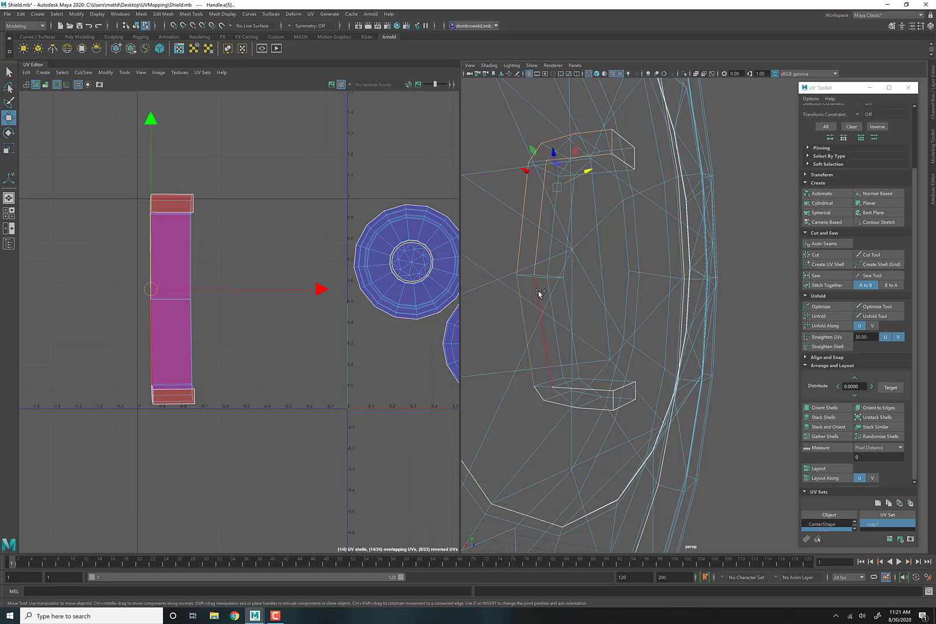
pyautogui.keyDown('shift'); pyautogui.click(538, 294); pyautogui.keyUp('shift')
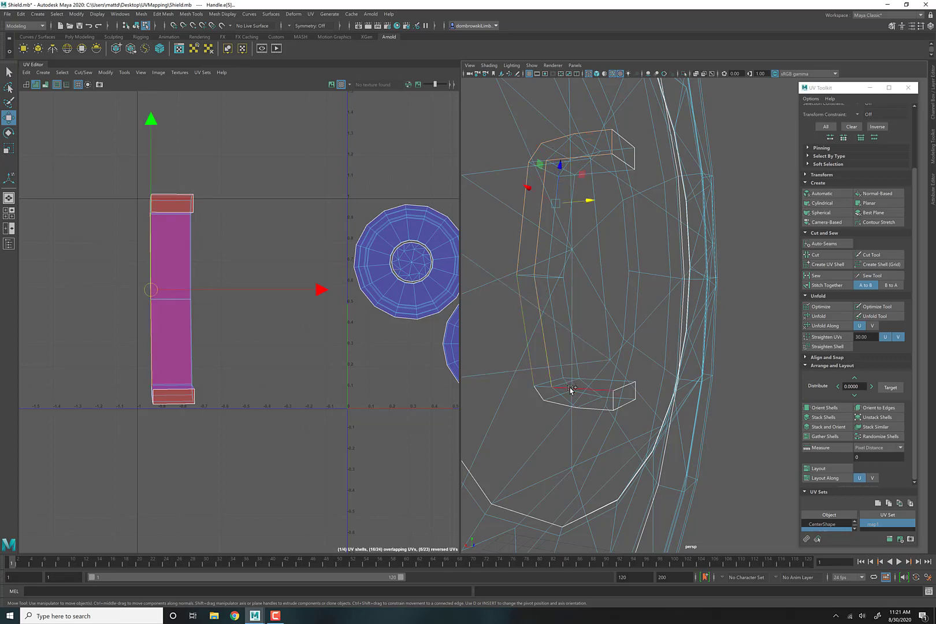
pyautogui.keyDown('shift'); pyautogui.click(557, 403); pyautogui.keyUp('shift')
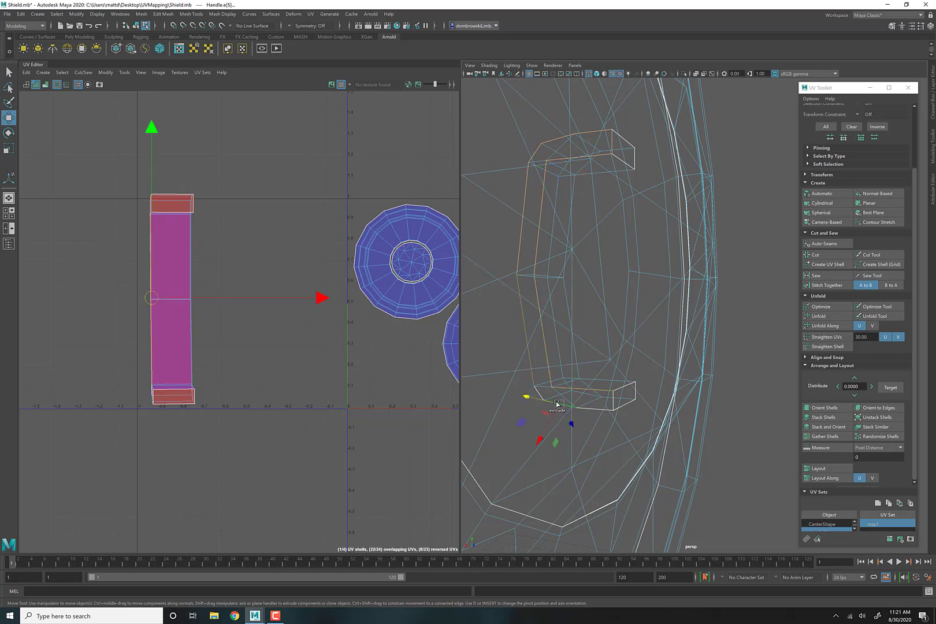
pyautogui.keyDown('shift'); pyautogui.click(602, 411); pyautogui.keyUp('shift')
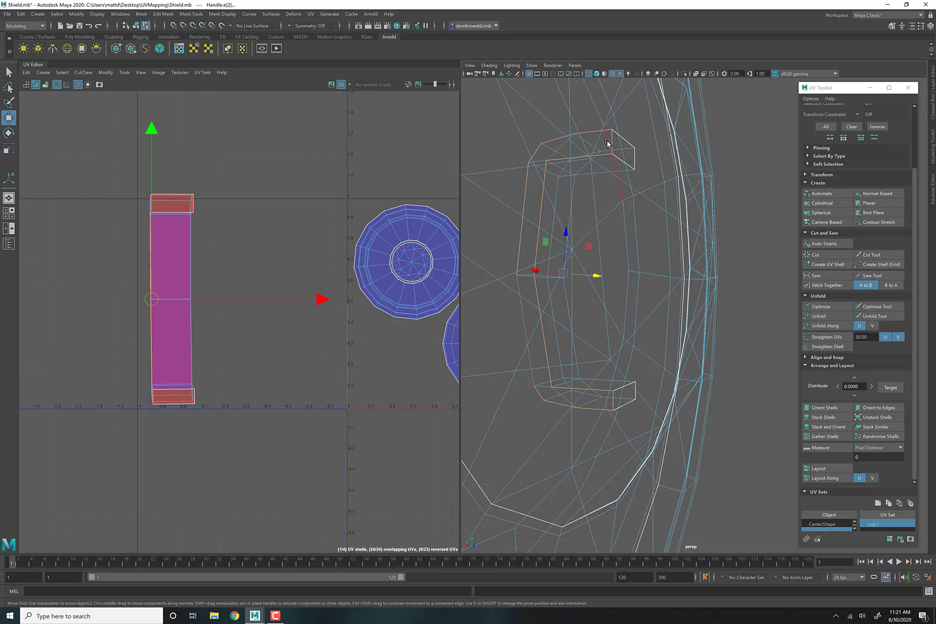
pyautogui.moveTo(331, 148); pyautogui.dragTo(309, 156, button='right')
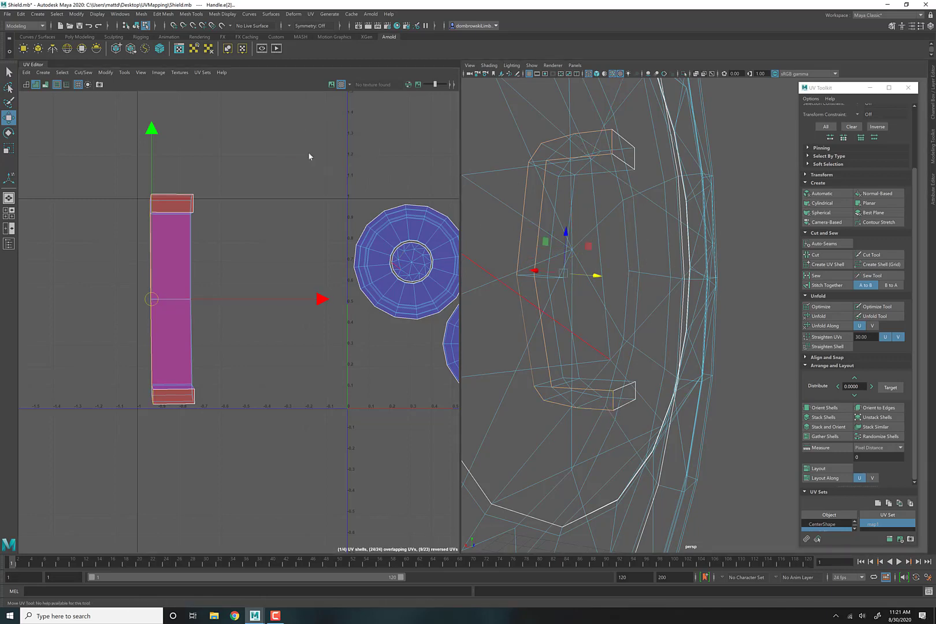
# Step: Move the handle's main UV shell away from the separated side strip and select the strip
pyautogui.click(167, 284)
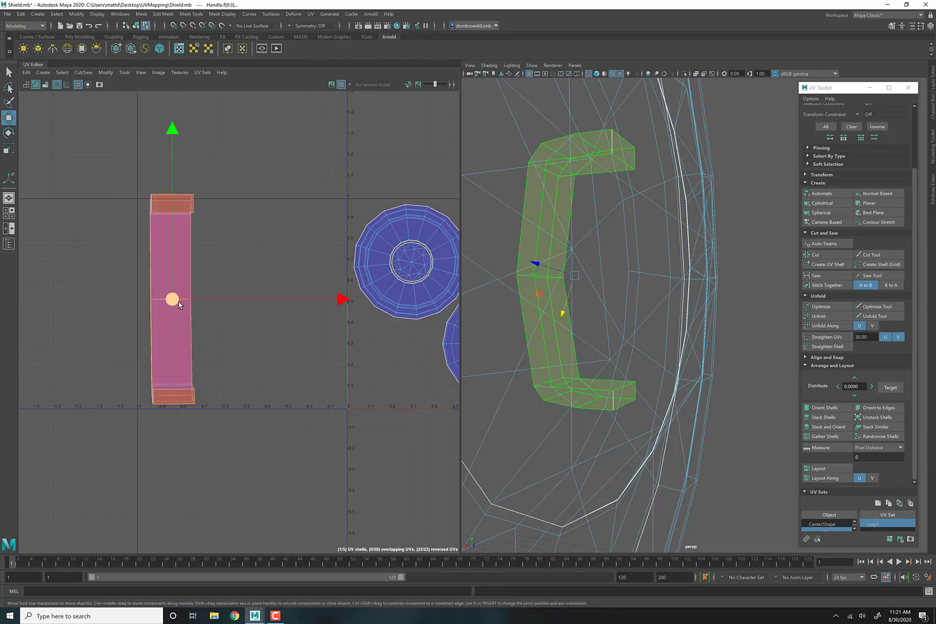
pyautogui.moveTo(179, 301); pyautogui.dragTo(264, 307)
pyautogui.moveTo(124, 175); pyautogui.dragTo(171, 471)
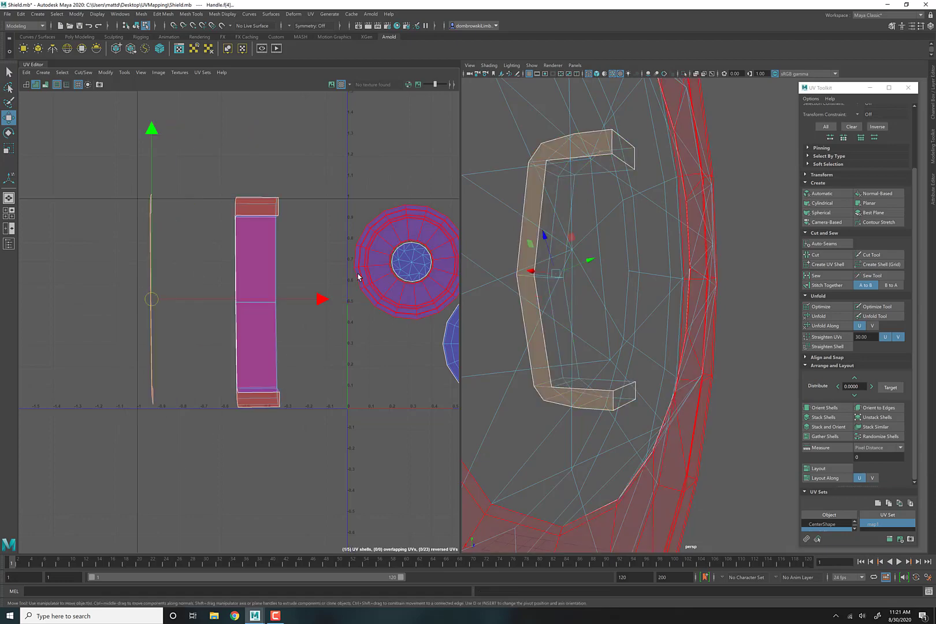
# Step: Apply a camera-based projection to the side strip from a side view and place its shell beside the main handle shell
pyautogui.keyDown('alt'); pyautogui.moveTo(589, 267); pyautogui.dragTo(562, 303); pyautogui.keyUp('alt')
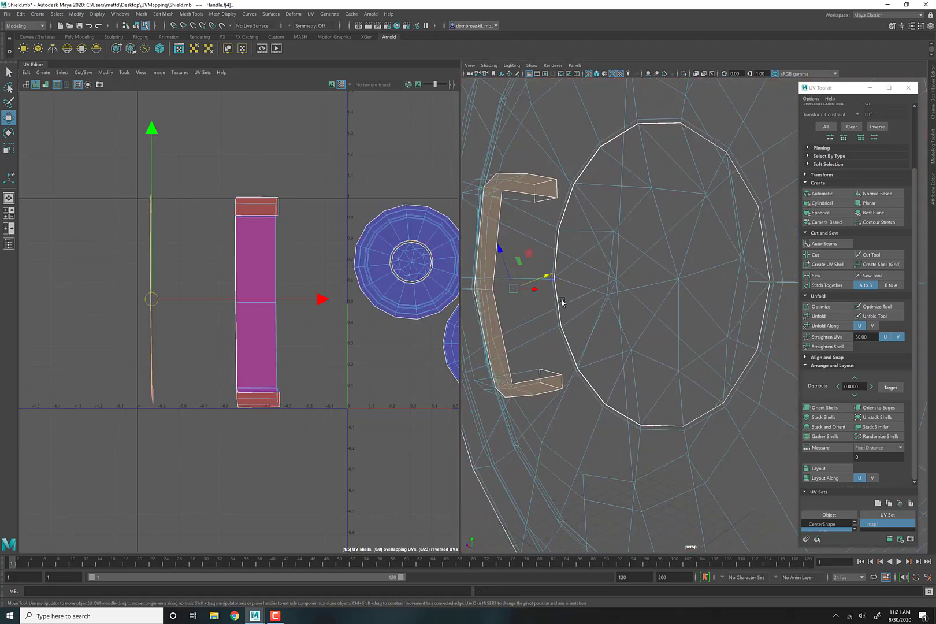
pyautogui.scroll(-4, 546, 297)
pyautogui.press('5')
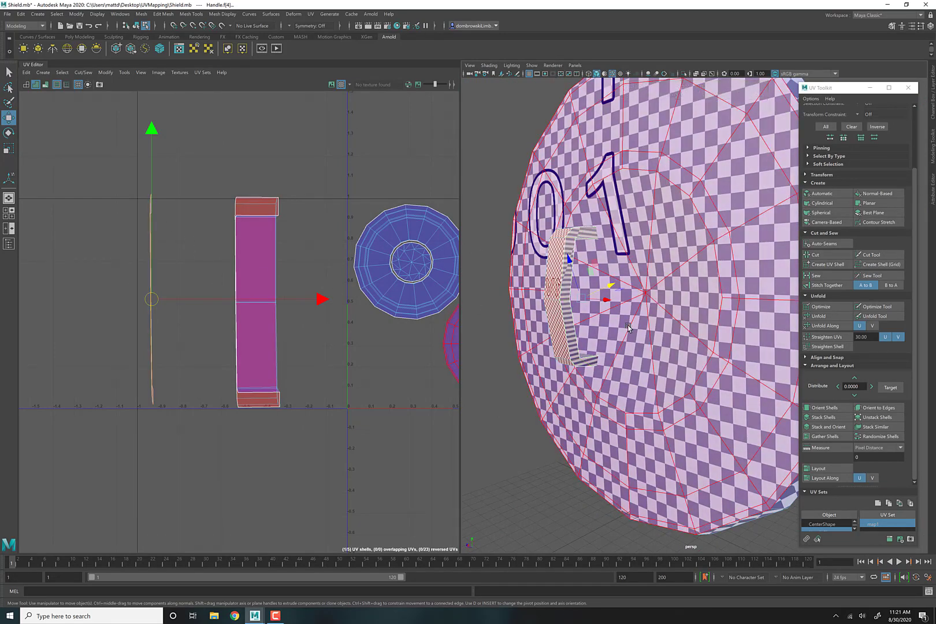
pyautogui.keyDown('alt'); pyautogui.moveTo(629, 327); pyautogui.dragTo(611, 328); pyautogui.keyUp('alt')
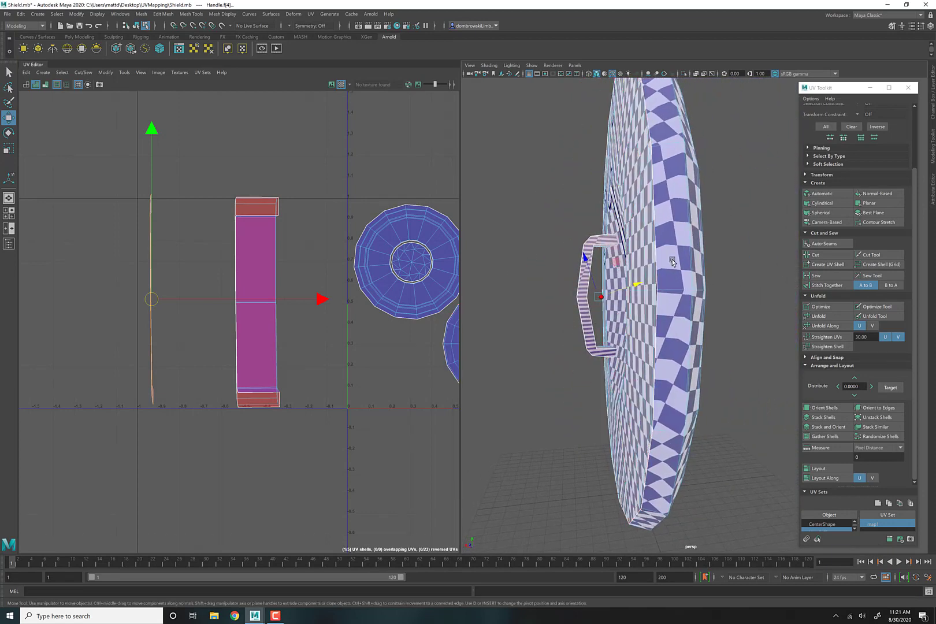
pyautogui.click(826, 222)
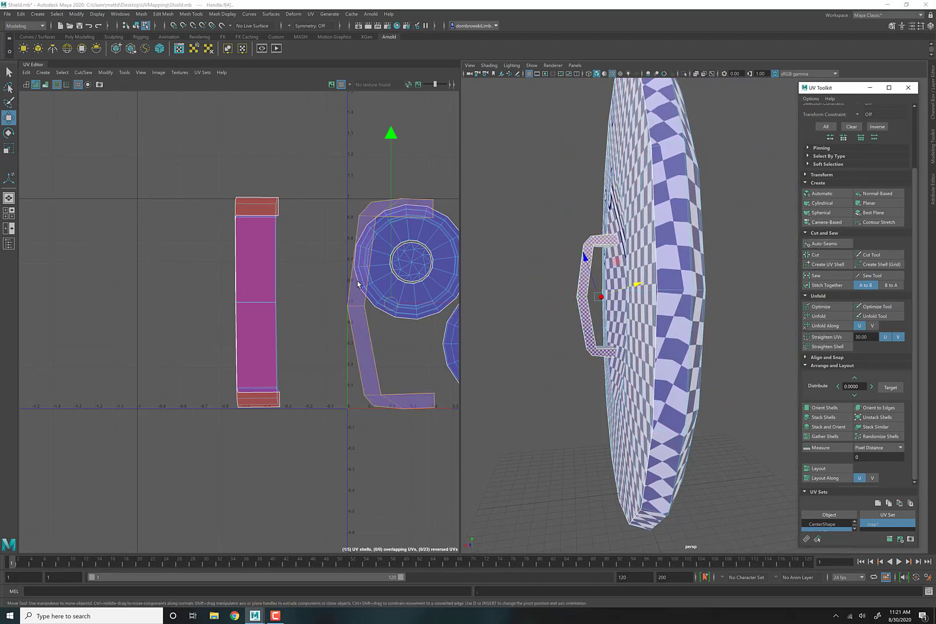
pyautogui.moveTo(387, 305); pyautogui.dragTo(163, 301)
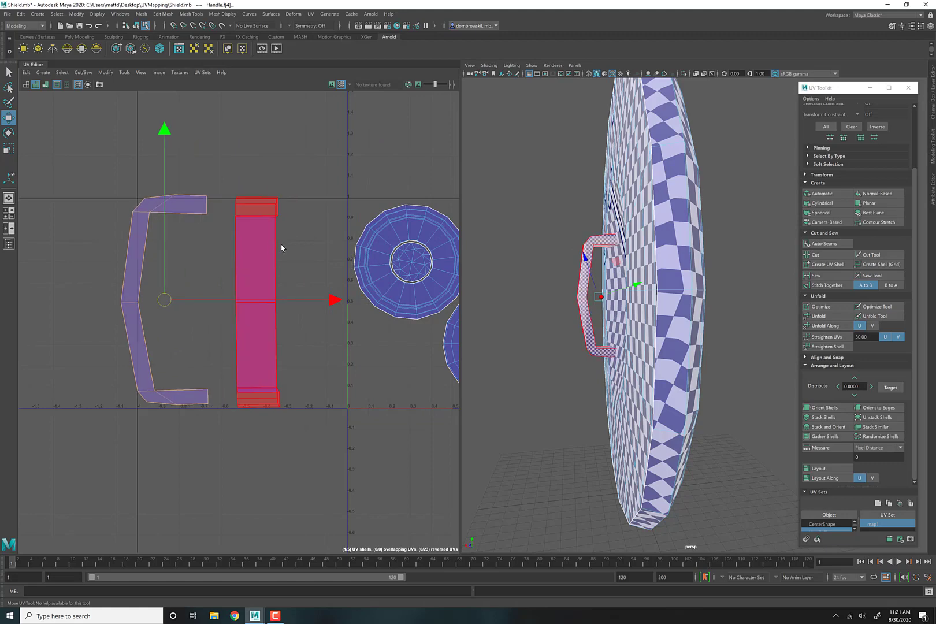
# Step: In wireframe edge mode, select the upper end outline and inner border edges of the handle's remaining uncut side
pyautogui.keyDown('alt'); pyautogui.moveTo(568, 312); pyautogui.dragTo(597, 302); pyautogui.keyUp('alt')
pyautogui.press('4')
pyautogui.click(740, 271)
pyautogui.moveTo(539, 293); pyautogui.dragTo(516, 323, button='right')
pyautogui.click(518, 319)
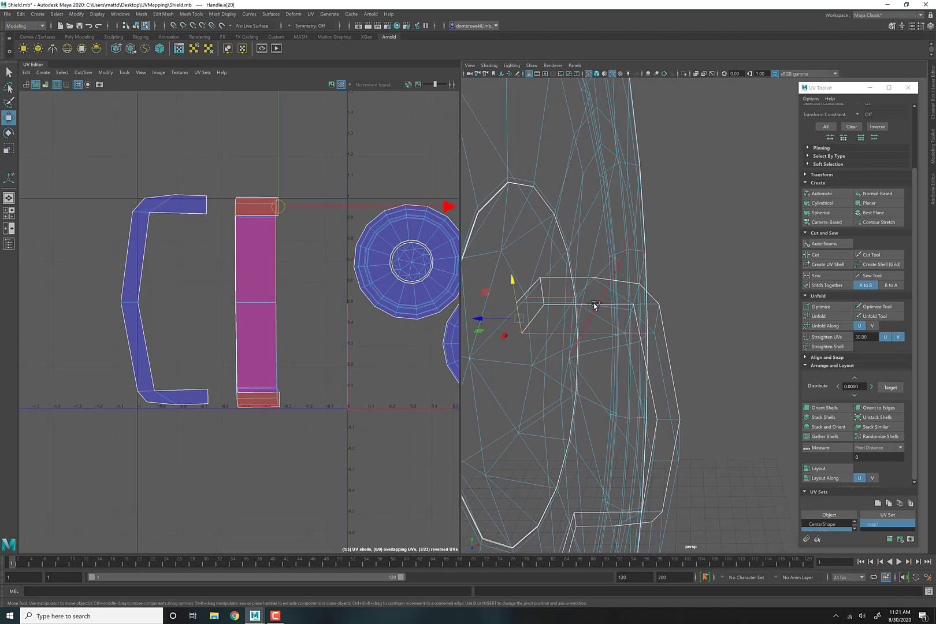
pyautogui.click(542, 300)
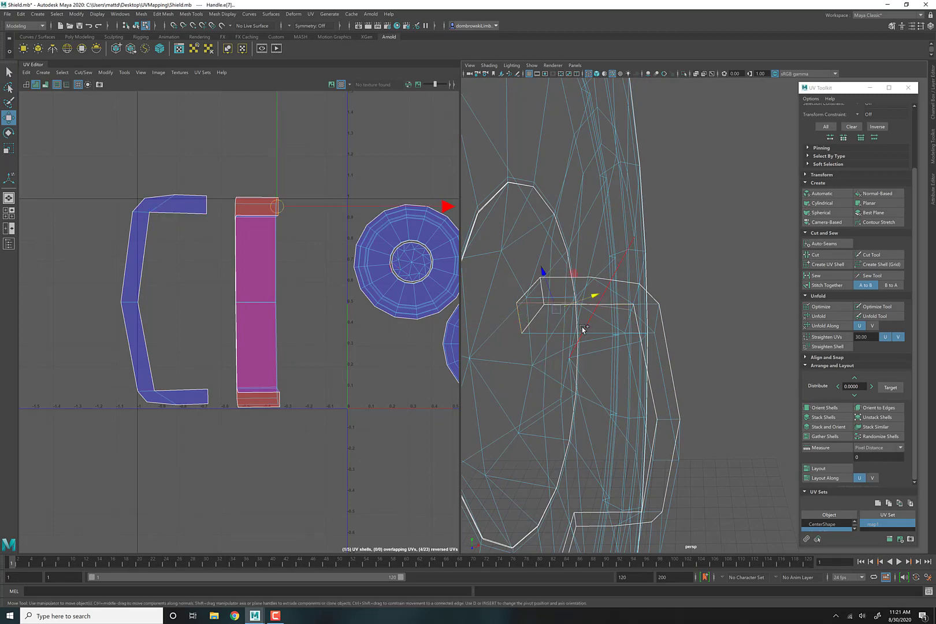
pyautogui.keyDown('alt'); pyautogui.moveTo(679, 345); pyautogui.dragTo(655, 317); pyautogui.keyUp('alt')
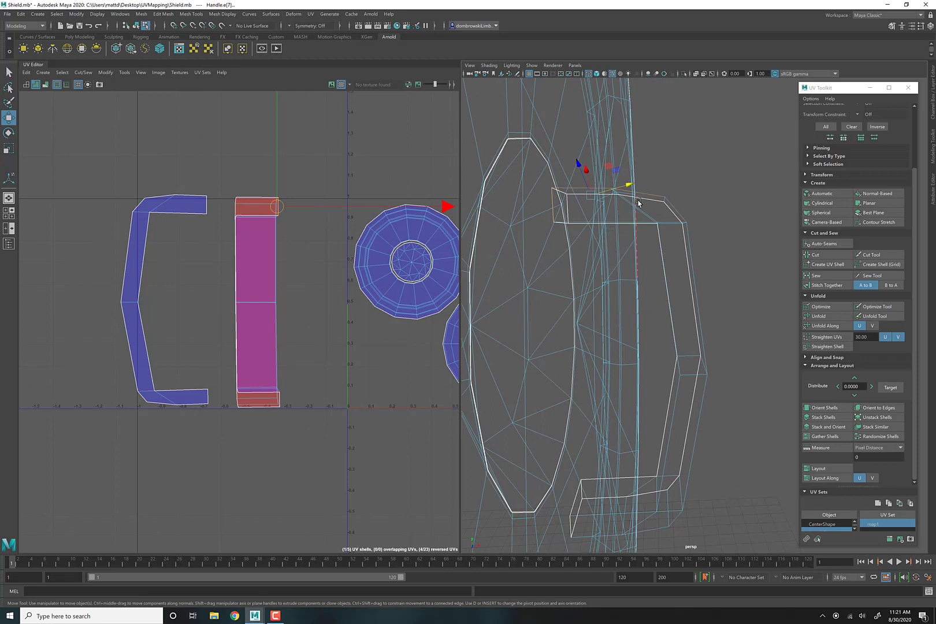
pyautogui.click(665, 278)
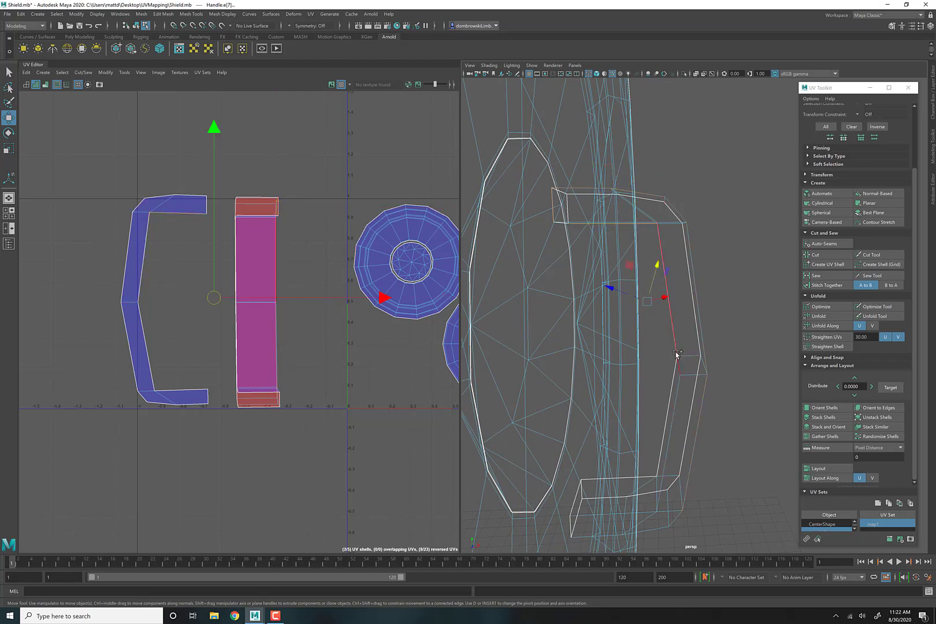
# Step: Add the lower end and outer border edges of the handle's remaining side to the selection and cut the UVs along the outline
pyautogui.keyDown('alt'); pyautogui.moveTo(643, 504); pyautogui.dragTo(754, 463); pyautogui.keyUp('alt')
pyautogui.click(701, 473)
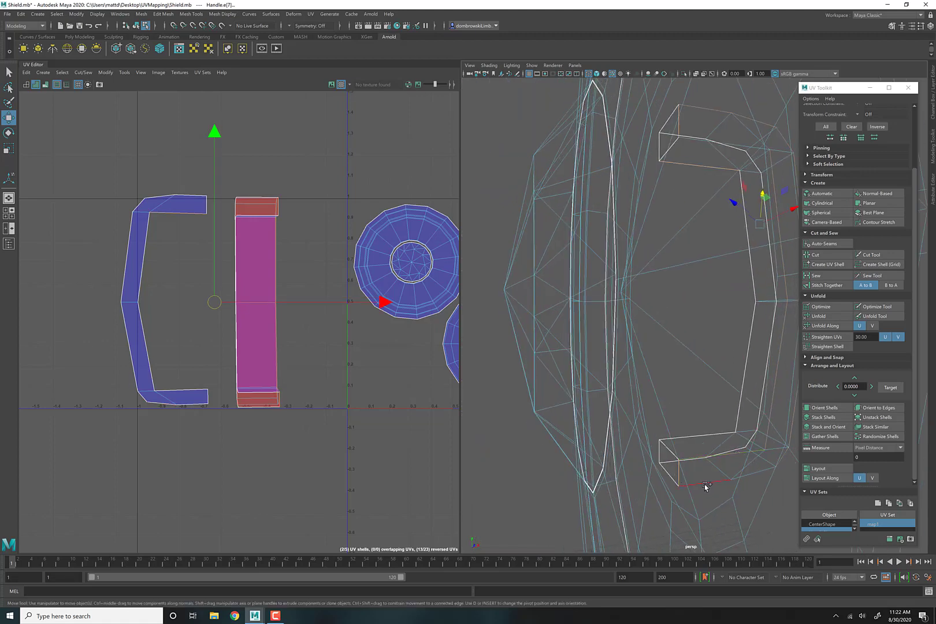
pyautogui.keyDown('alt'); pyautogui.moveTo(770, 465); pyautogui.dragTo(736, 460); pyautogui.keyUp('alt')
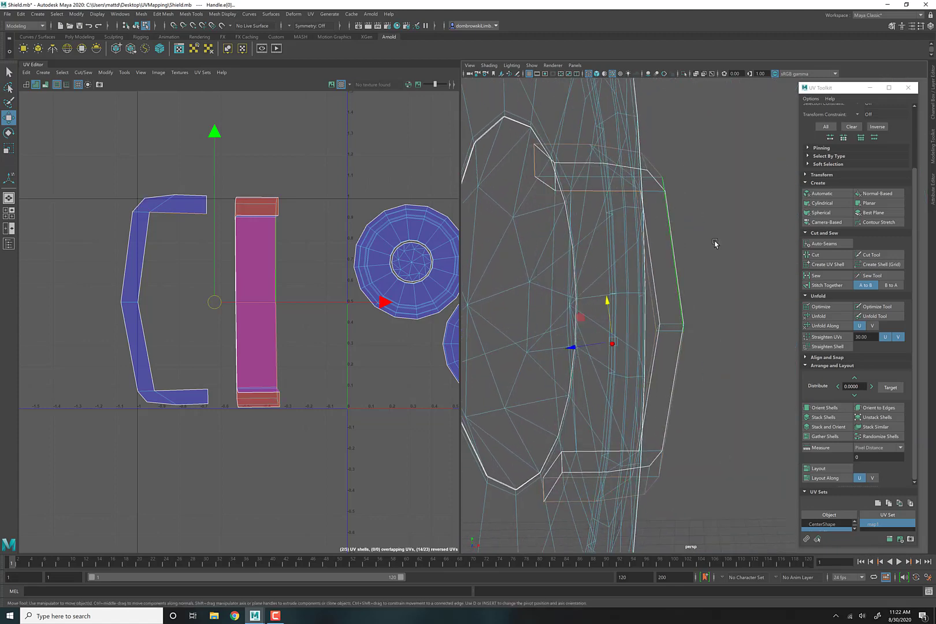
pyautogui.keyDown('alt'); pyautogui.moveTo(715, 243); pyautogui.dragTo(723, 251); pyautogui.keyUp('alt')
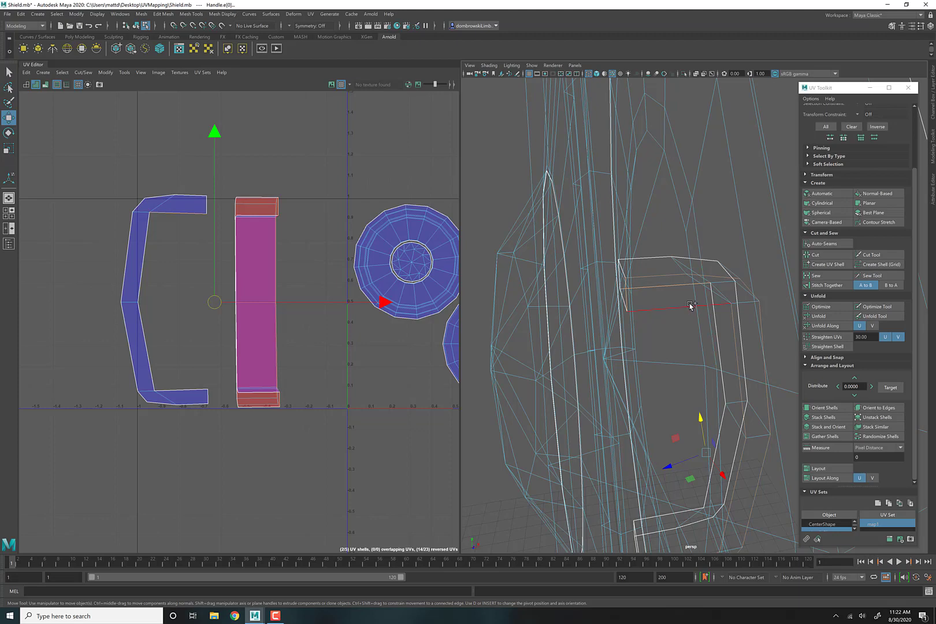
pyautogui.keyDown('alt'); pyautogui.moveTo(691, 306); pyautogui.dragTo(718, 321); pyautogui.keyUp('alt')
pyautogui.click(495, 216)
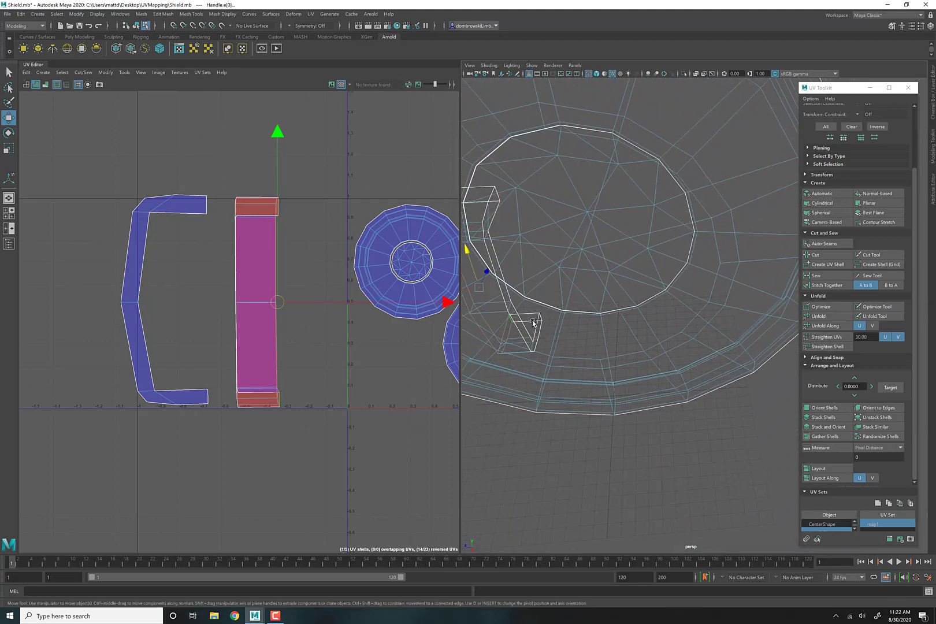
pyautogui.moveTo(533, 323)
pyautogui.keyDown('alt'); pyautogui.mouseDown()
pyautogui.moveTo(646, 303)
pyautogui.moveTo(683, 277)
pyautogui.moveTo(683, 302)
pyautogui.moveTo(680, 294)
pyautogui.mouseUp(); pyautogui.keyUp('alt')
pyautogui.press('5')
pyautogui.scroll(5, 679, 283)
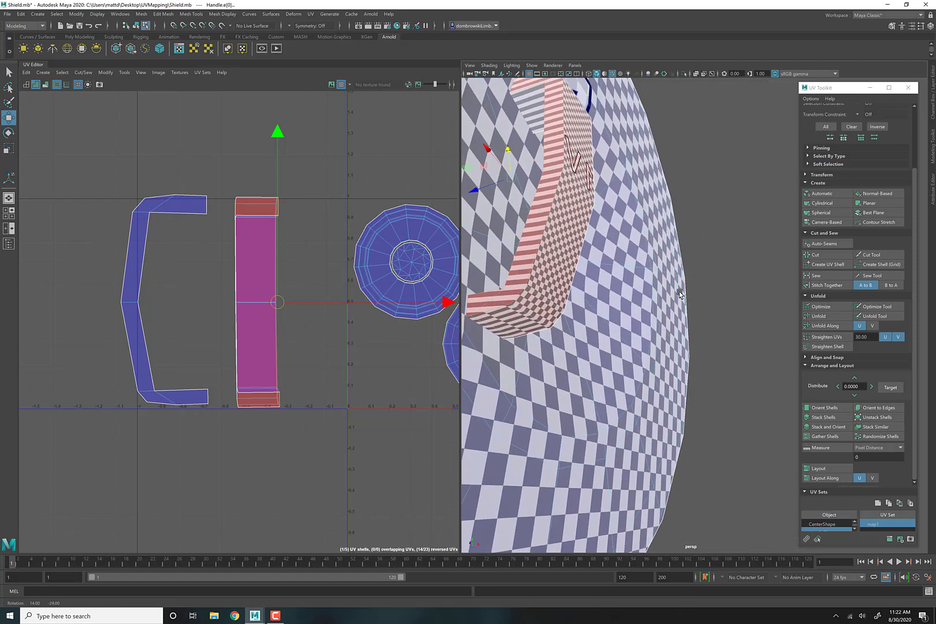
pyautogui.keyDown('shift'); pyautogui.rightClick(291, 187); pyautogui.keyUp('shift')
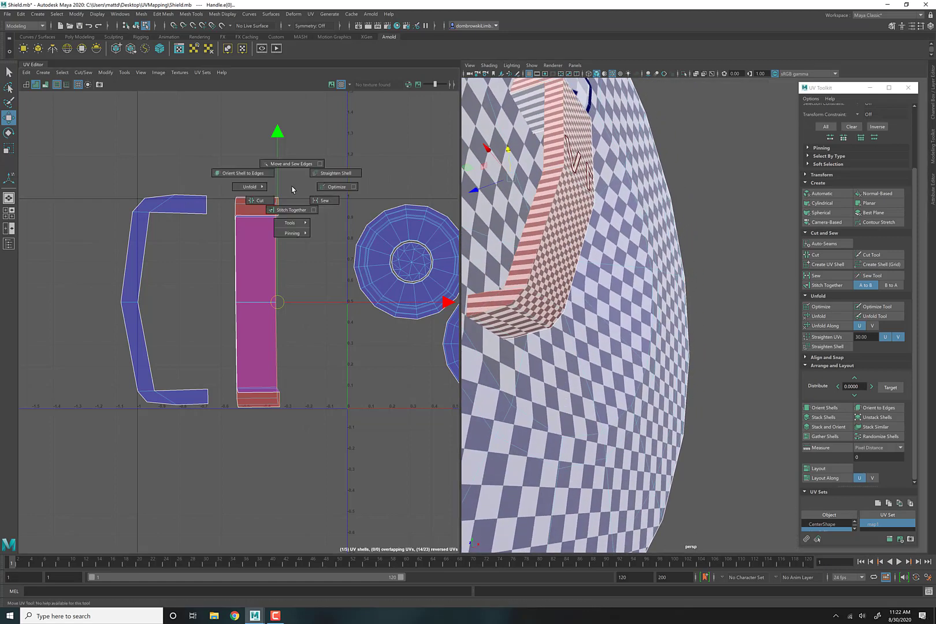
pyautogui.click(260, 202)
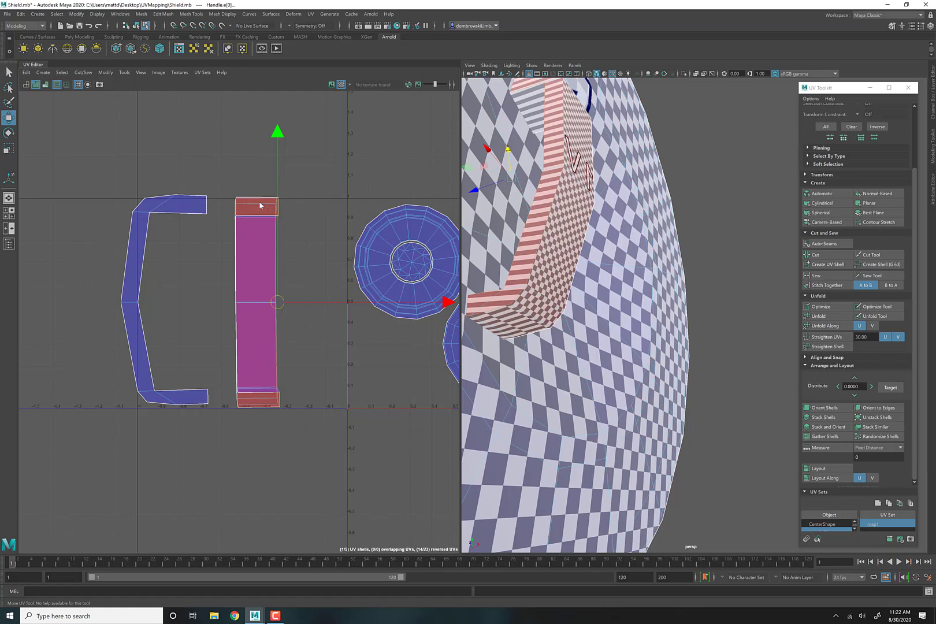
# Step: Move the UV shell of the handle's outer strip to the empty area beyond the C-shaped shell and flip it
pyautogui.moveTo(255, 249); pyautogui.dragTo(239, 243, button='right')
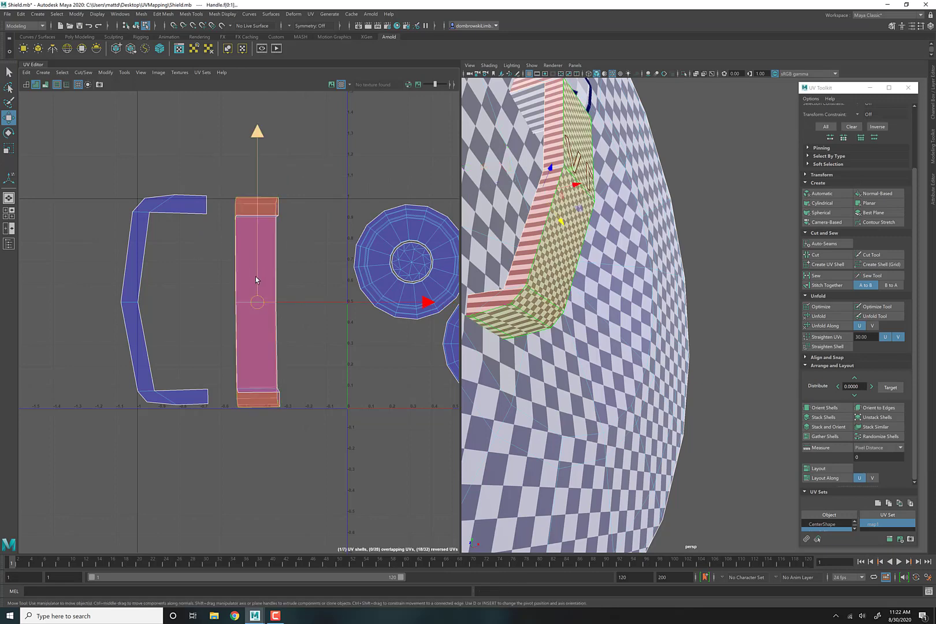
pyautogui.moveTo(255, 277); pyautogui.dragTo(62, 294)
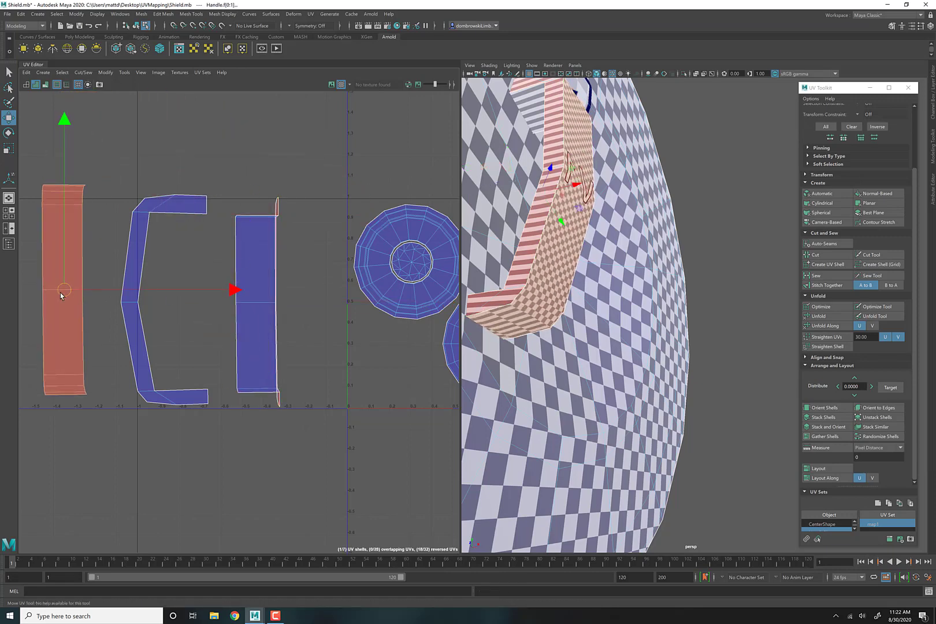
pyautogui.keyDown('alt'); pyautogui.moveTo(201, 278); pyautogui.dragTo(248, 286, button='middle'); pyautogui.keyUp('alt')
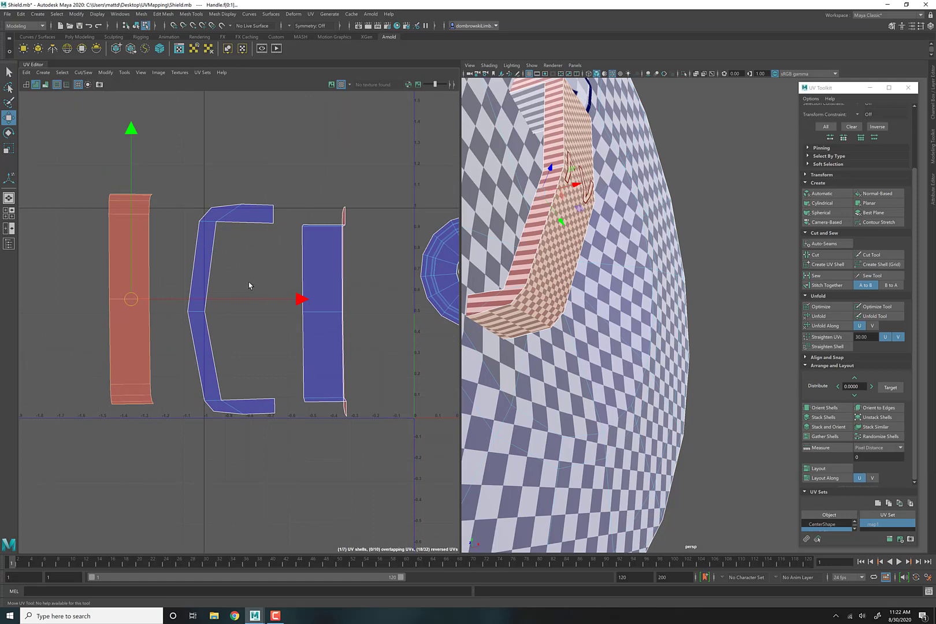
pyautogui.click(105, 72)
pyautogui.click(112, 115)
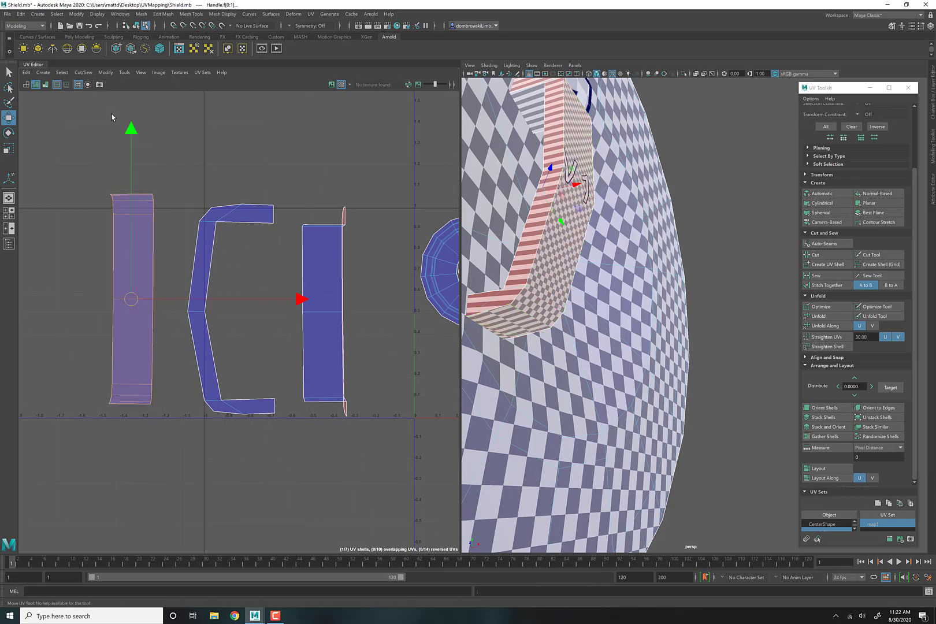
# Step: Pull out the handle's thin remaining side shell, reproject it camera-based from a side view, and place it against the first C-shaped shell
pyautogui.click(344, 321)
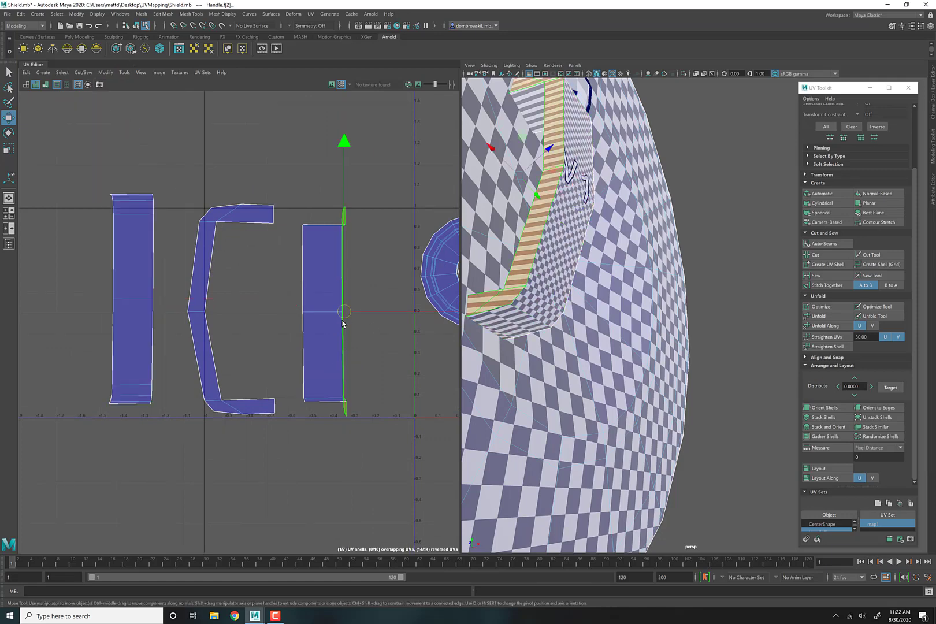
pyautogui.moveTo(343, 323); pyautogui.dragTo(373, 321)
pyautogui.press('f')
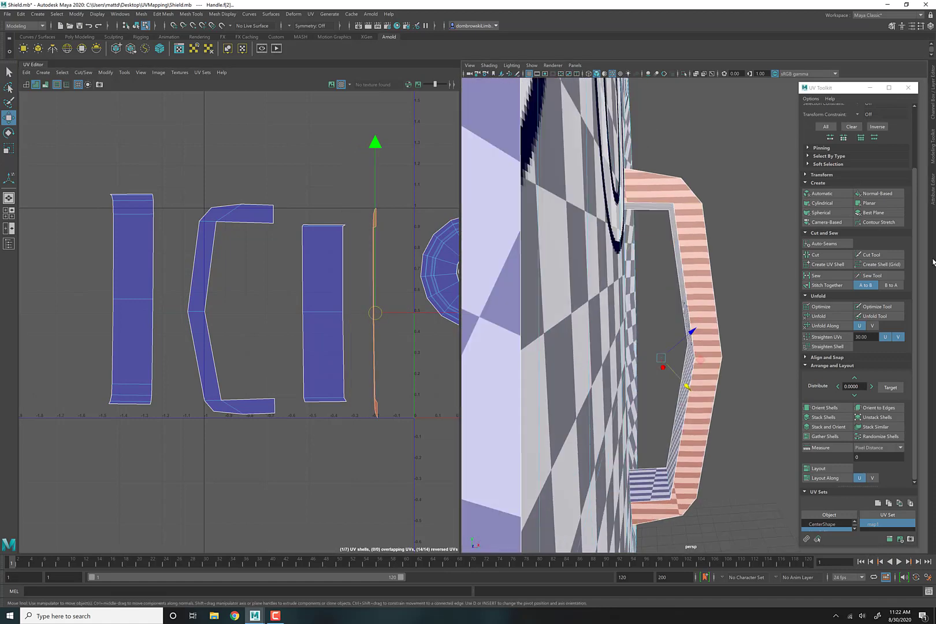
pyautogui.click(826, 222)
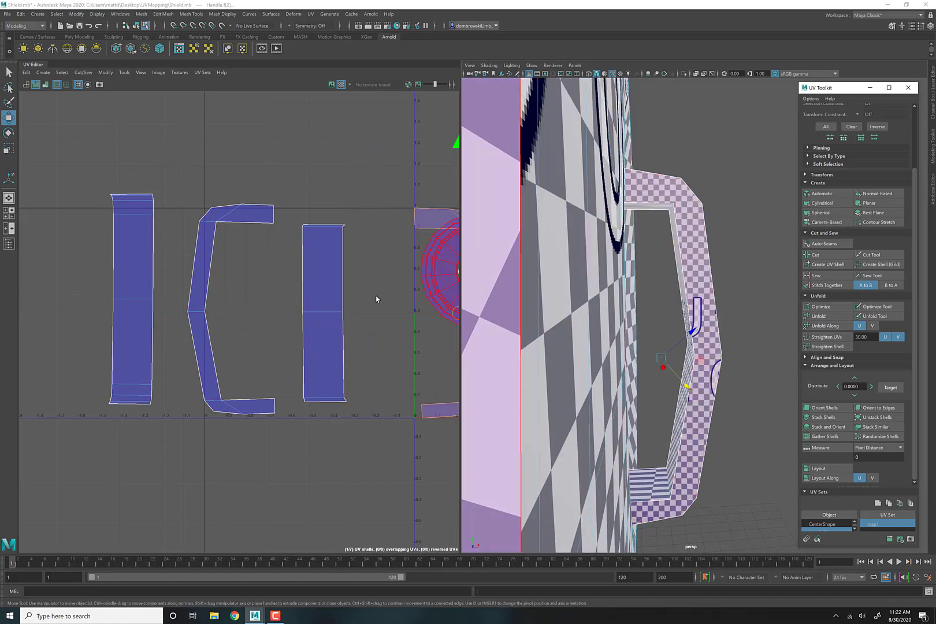
pyautogui.scroll(-2, 377, 298)
pyautogui.scroll(1, 371, 285)
pyautogui.moveTo(448, 324); pyautogui.dragTo(263, 313)
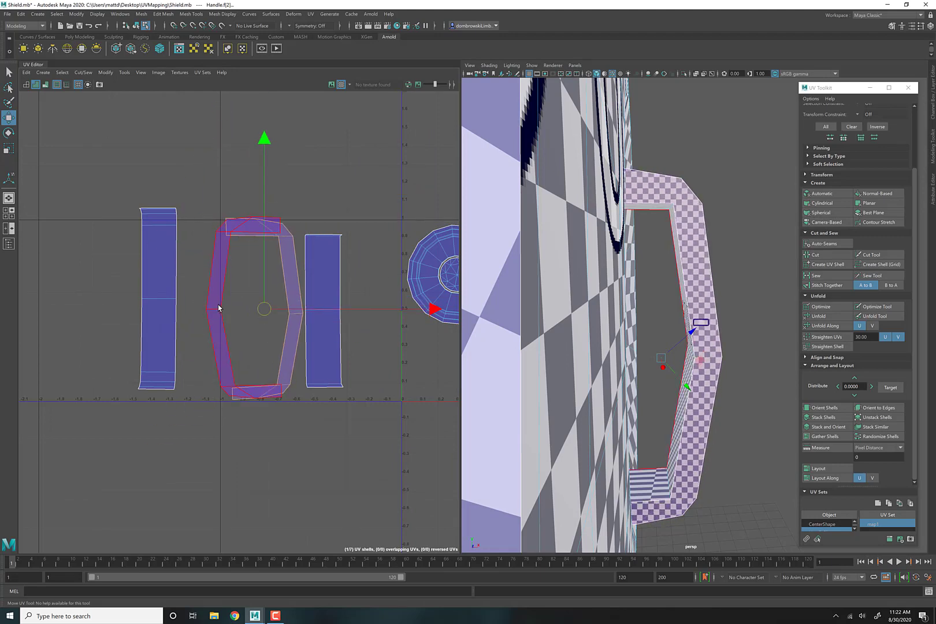
# Step: Stack the two C-shaped side shells of the handle and reselect only the newly projected one
pyautogui.keyDown('shift'); pyautogui.click(220, 309); pyautogui.keyUp('shift')
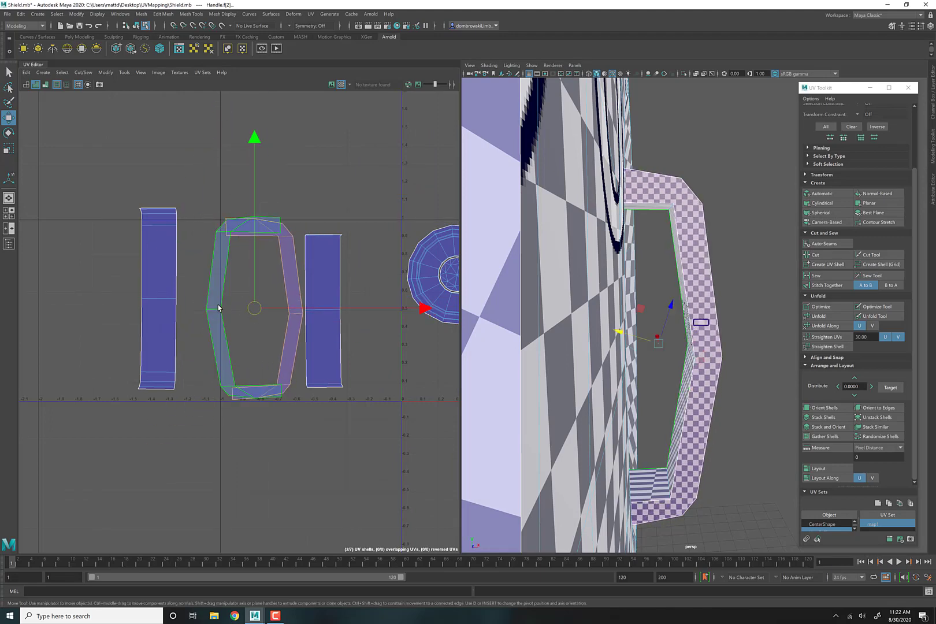
pyautogui.click(832, 419)
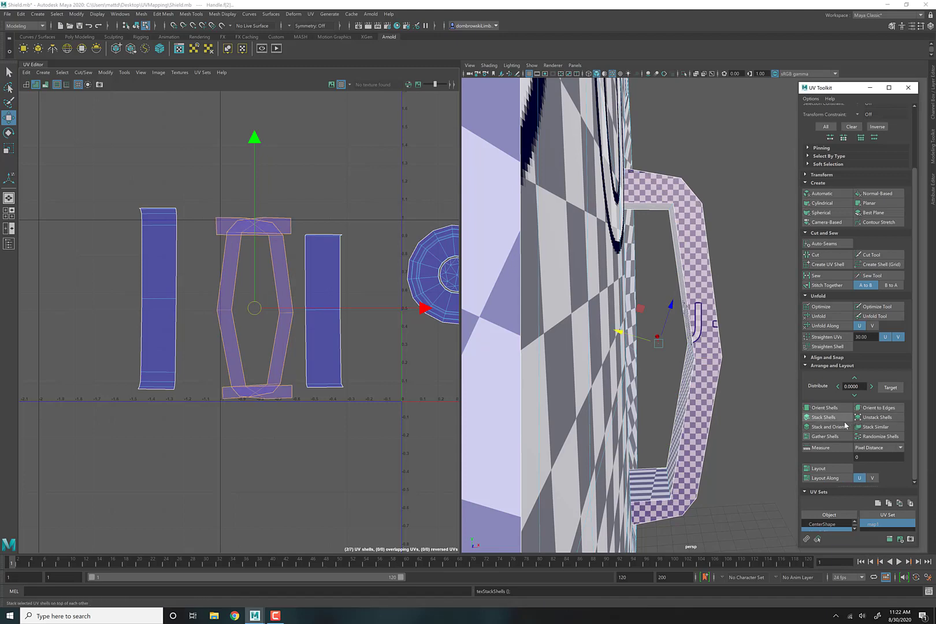
pyautogui.click(298, 215)
pyautogui.click(278, 260)
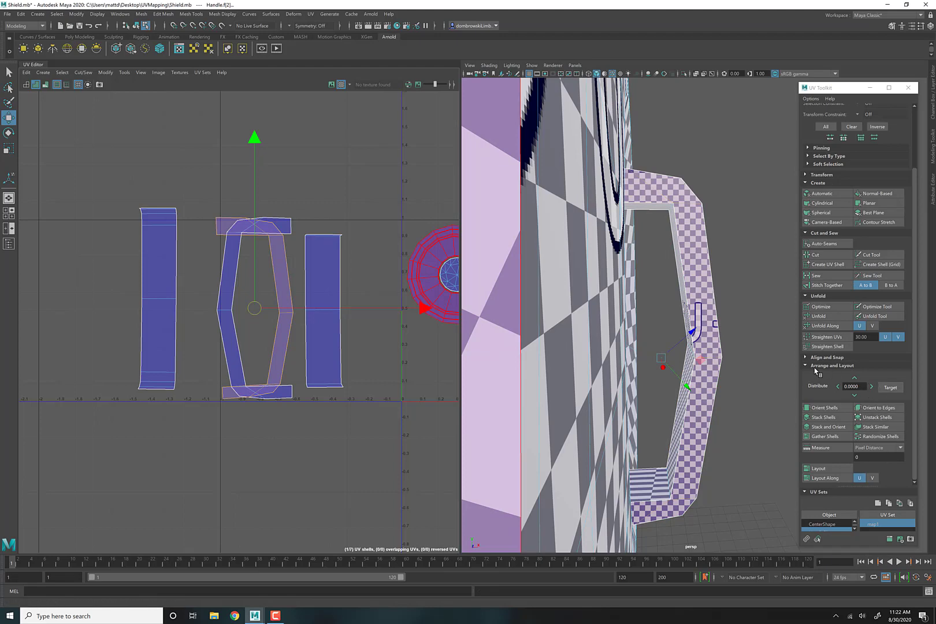
# Step: Try rotating the newly projected C-shaped shell 180° in 90° steps to match the other side, and move it aside to compare
pyautogui.scroll(2, 844, 408)
pyautogui.scroll(3, 847, 376)
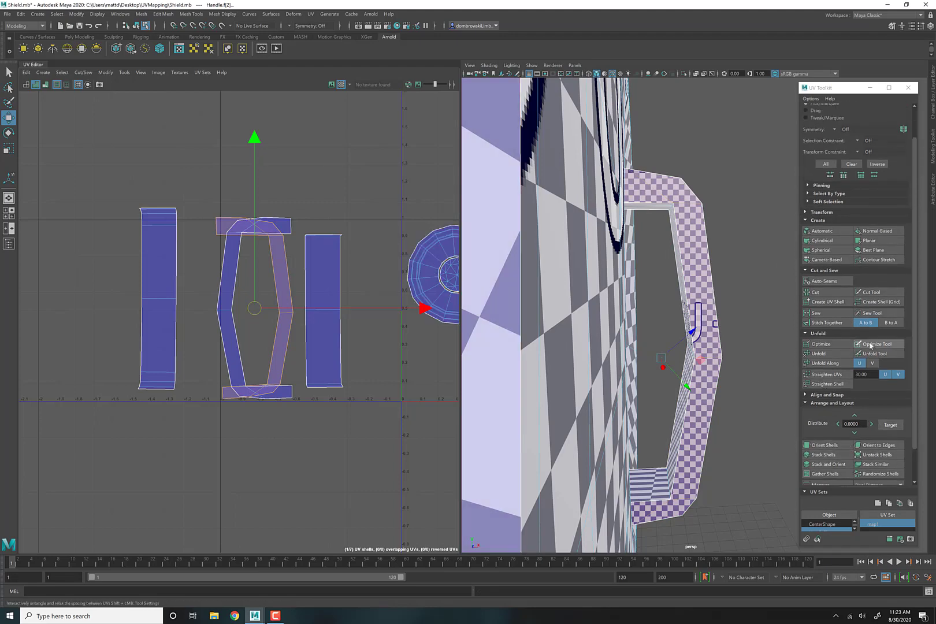
pyautogui.click(813, 247)
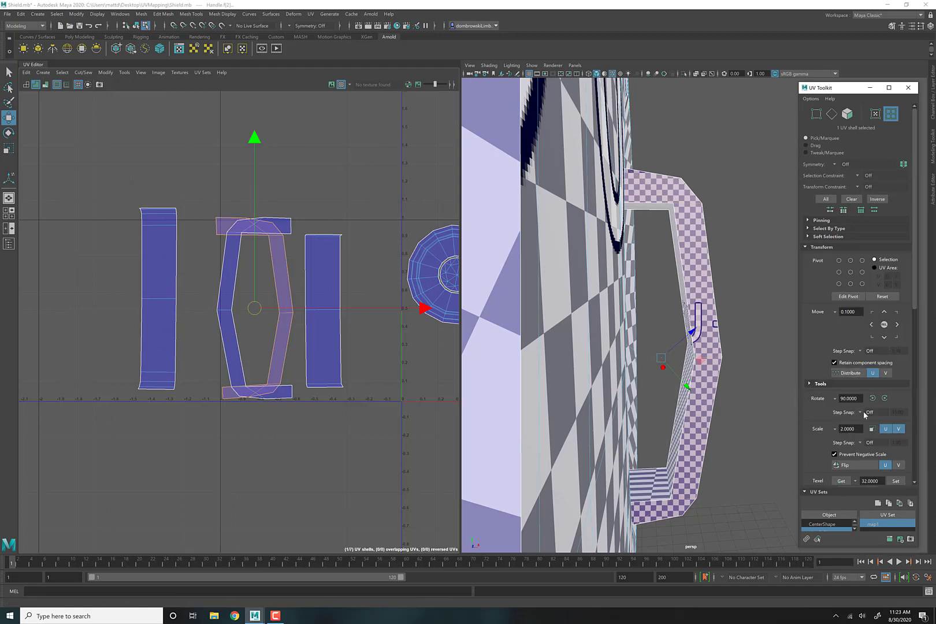
pyautogui.click(884, 399)
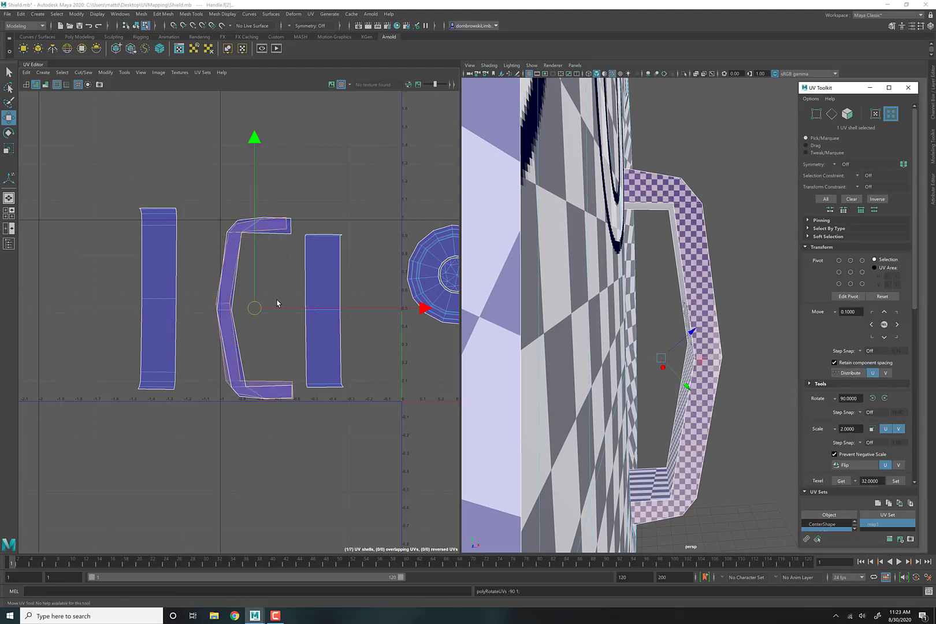
pyautogui.moveTo(259, 310); pyautogui.dragTo(328, 313)
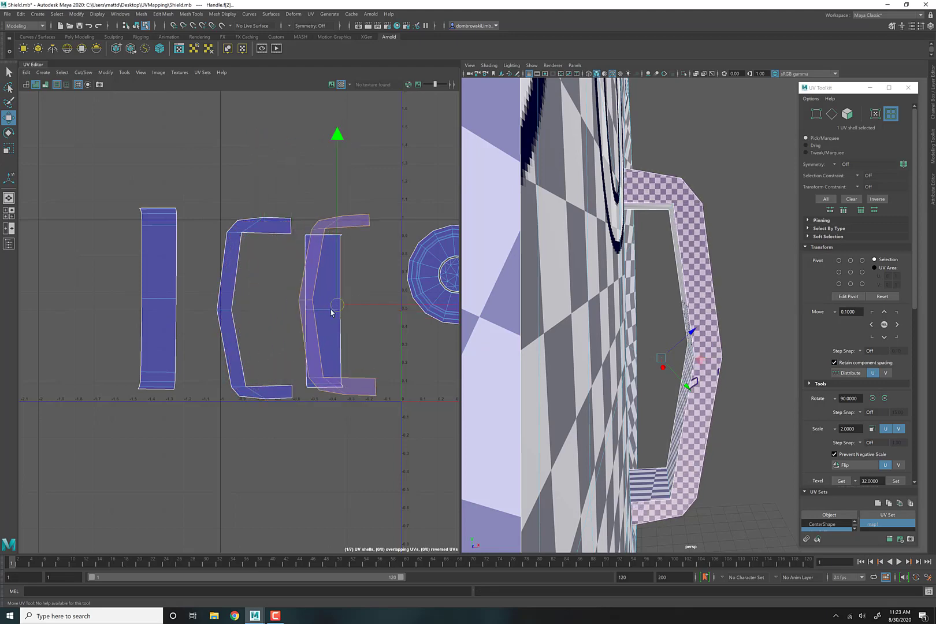
# Step: Undo the move and rotation of the C-shaped shell and place it apart from its counterpart, facing the opposite way
pyautogui.hotkey('ctrl', 'z')
pyautogui.hotkey('ctrl', 'z')
pyautogui.hotkey('ctrl', 'z')
pyautogui.hotkey('ctrl', 'z')
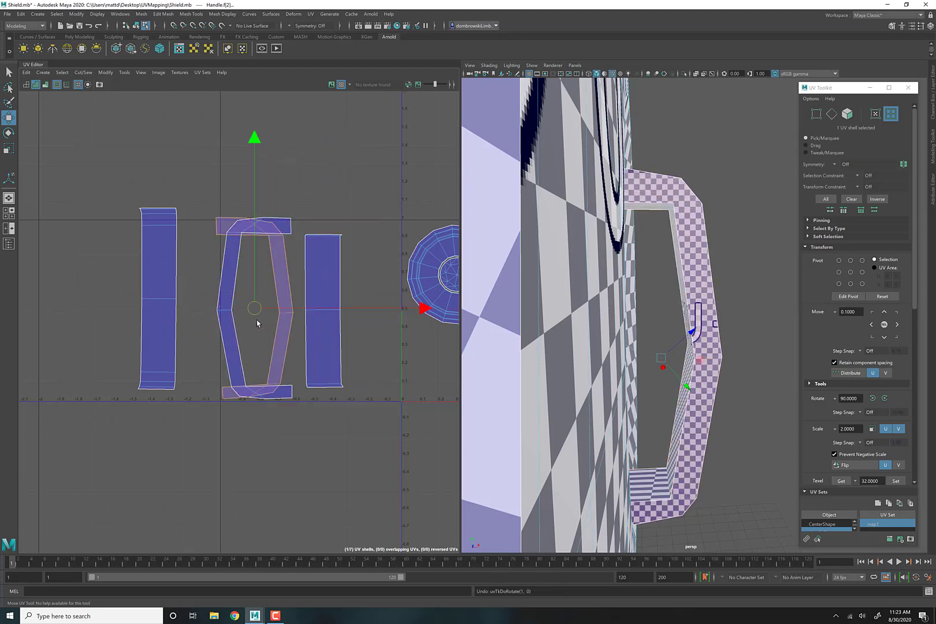
pyautogui.moveTo(257, 320); pyautogui.dragTo(360, 308)
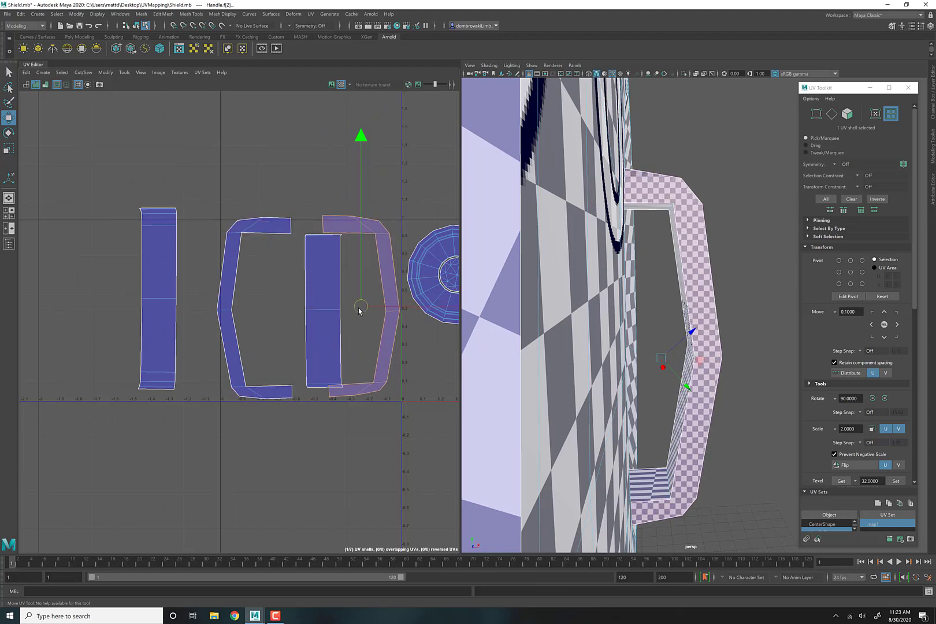
# Step: Unfold the UV shell of the handle's inner strip and check its checker pattern in the viewport
pyautogui.click(321, 300)
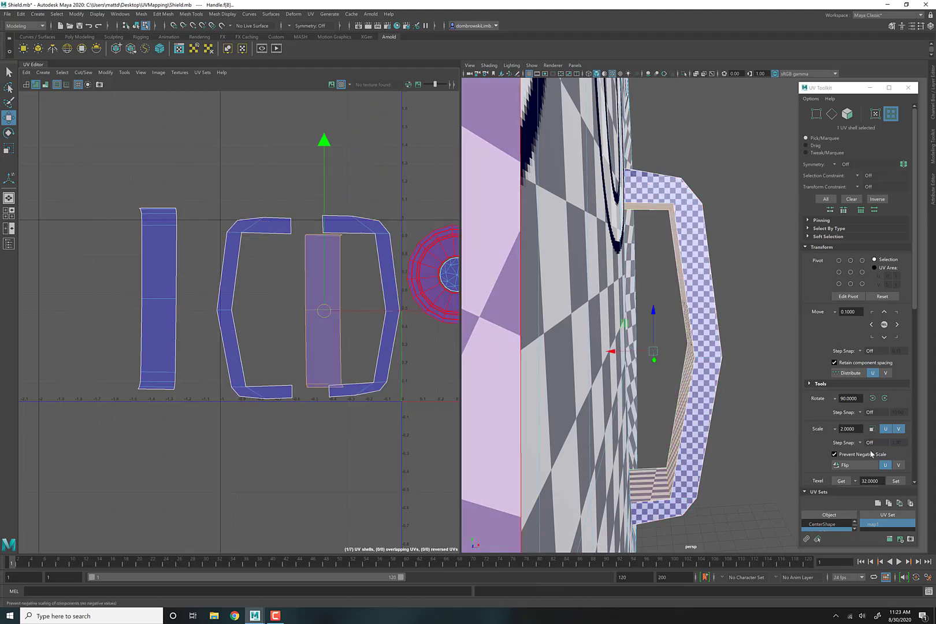
pyautogui.scroll(-3, 857, 455)
pyautogui.scroll(-4, 855, 455)
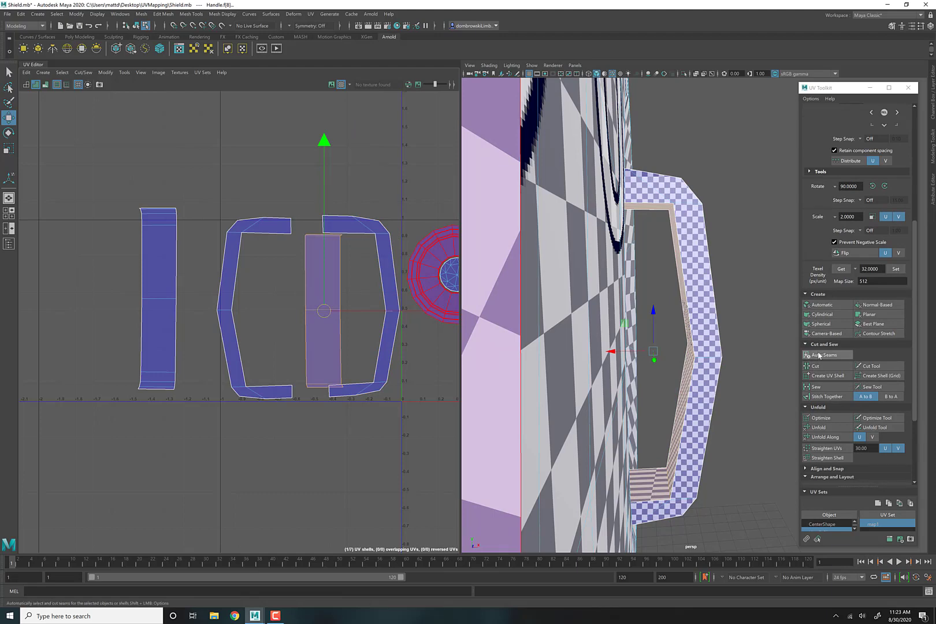
pyautogui.click(842, 431)
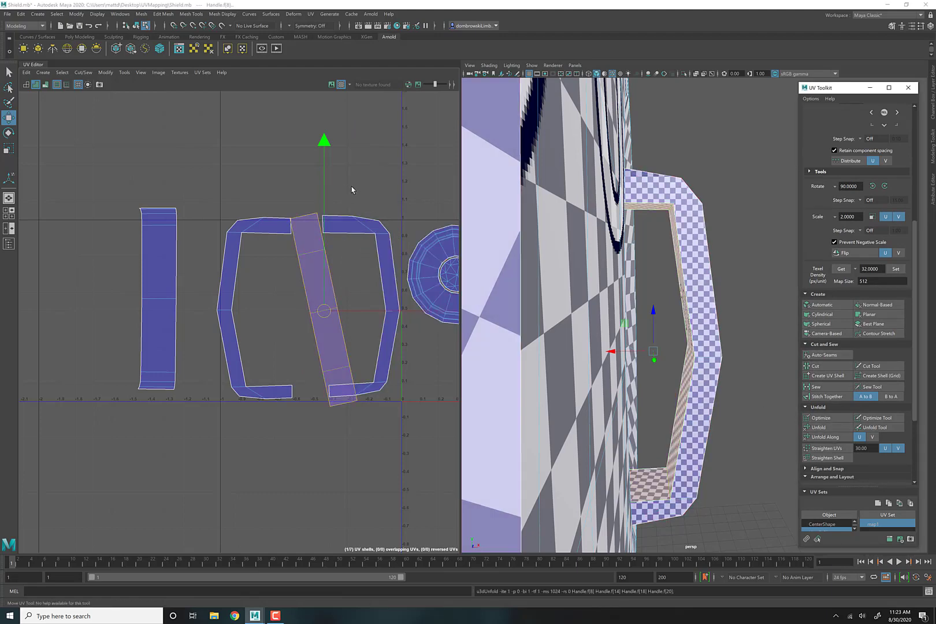
pyautogui.keyDown('alt'); pyautogui.moveTo(662, 314); pyautogui.dragTo(615, 351); pyautogui.keyUp('alt')
pyautogui.scroll(-3, 381, 277)
pyautogui.press('r')
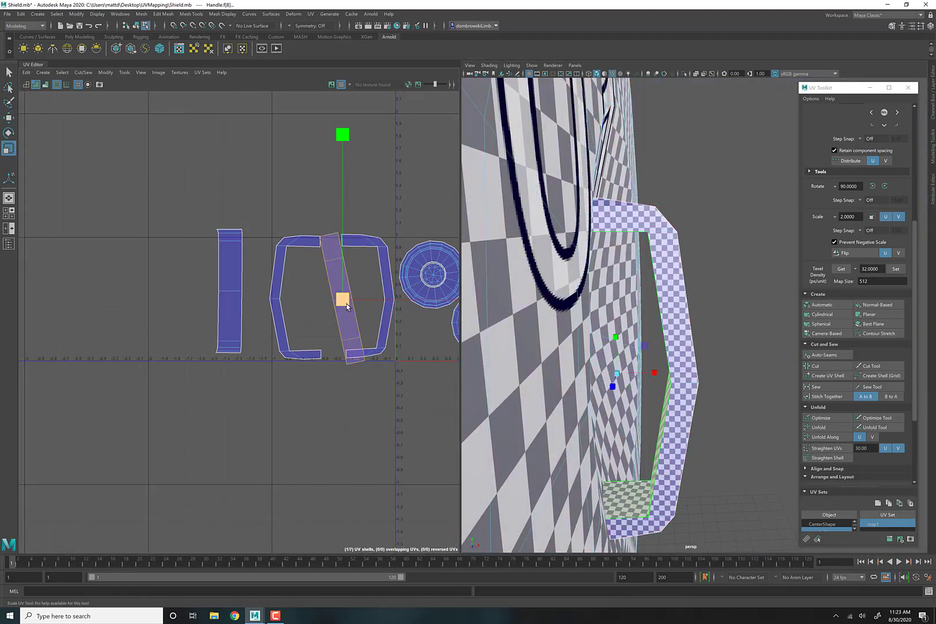
# Step: Unfold the UV shell of the handle's outer strip and check the handle's checker pattern
pyautogui.click(221, 257)
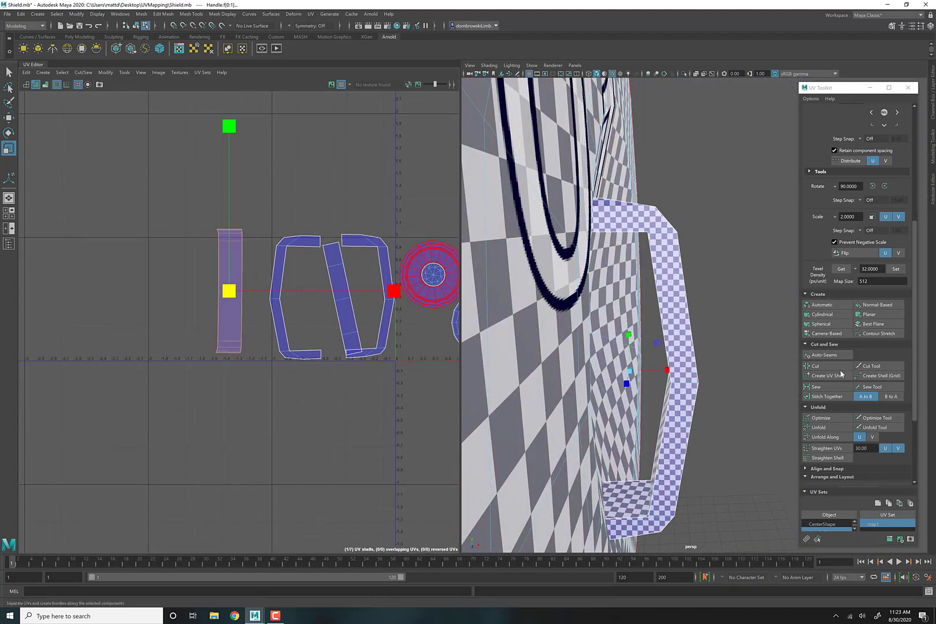
pyautogui.click(819, 428)
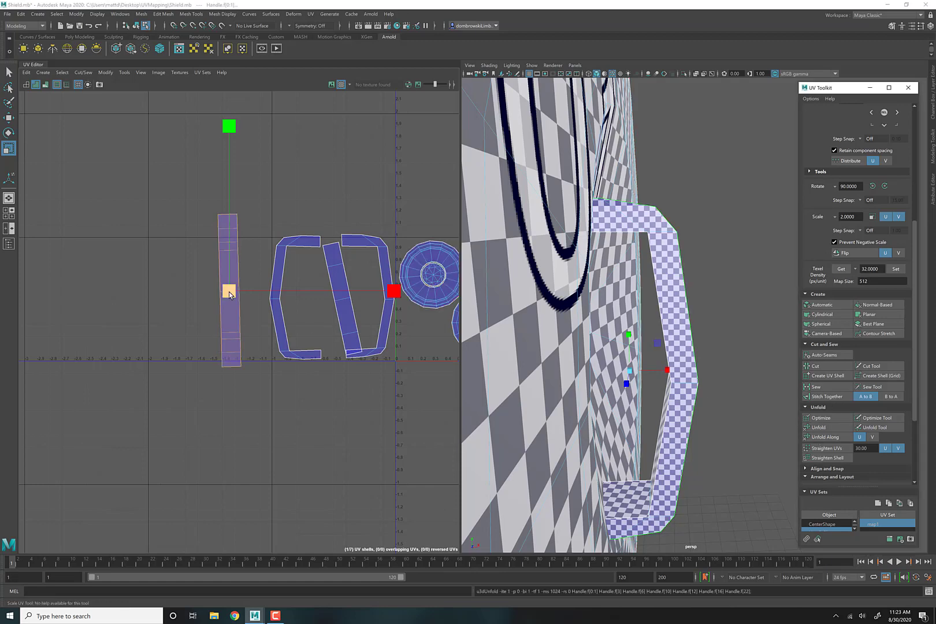
pyautogui.moveTo(754, 355)
pyautogui.keyDown('alt'); pyautogui.mouseDown()
pyautogui.moveTo(713, 353)
pyautogui.moveTo(752, 356)
pyautogui.mouseUp(); pyautogui.keyUp('alt')
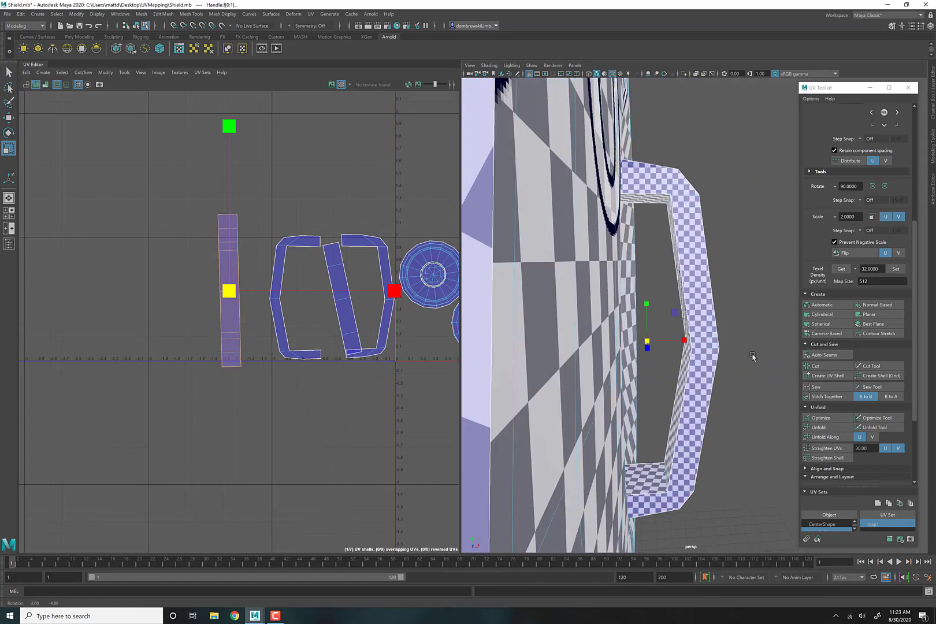
# Step: Move the handle's outer strip shell between the two C-shaped shells and scale it down to fit
pyautogui.scroll(-5, 185, 263)
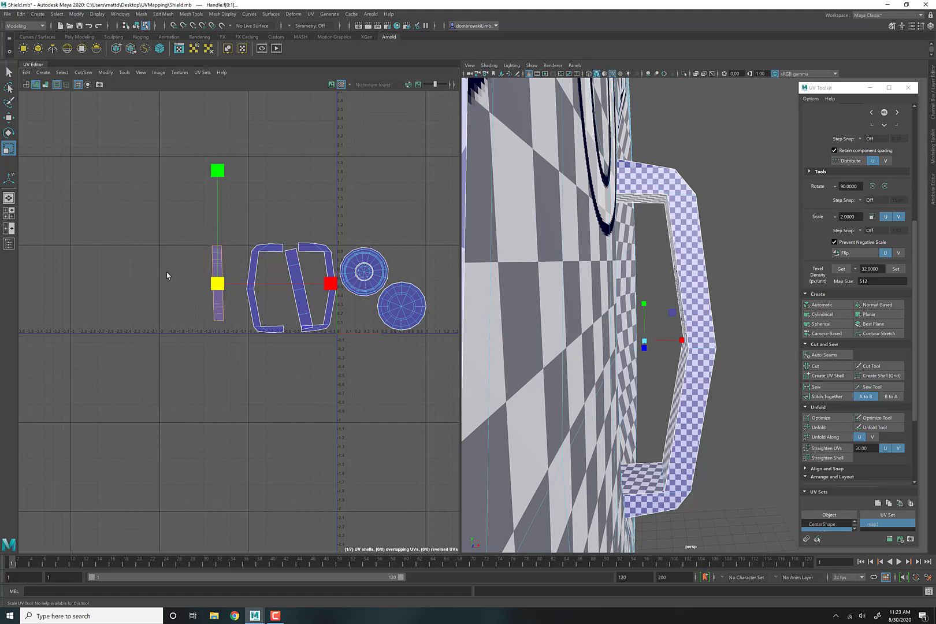
pyautogui.moveTo(218, 283); pyautogui.dragTo(305, 355)
pyautogui.press('w')
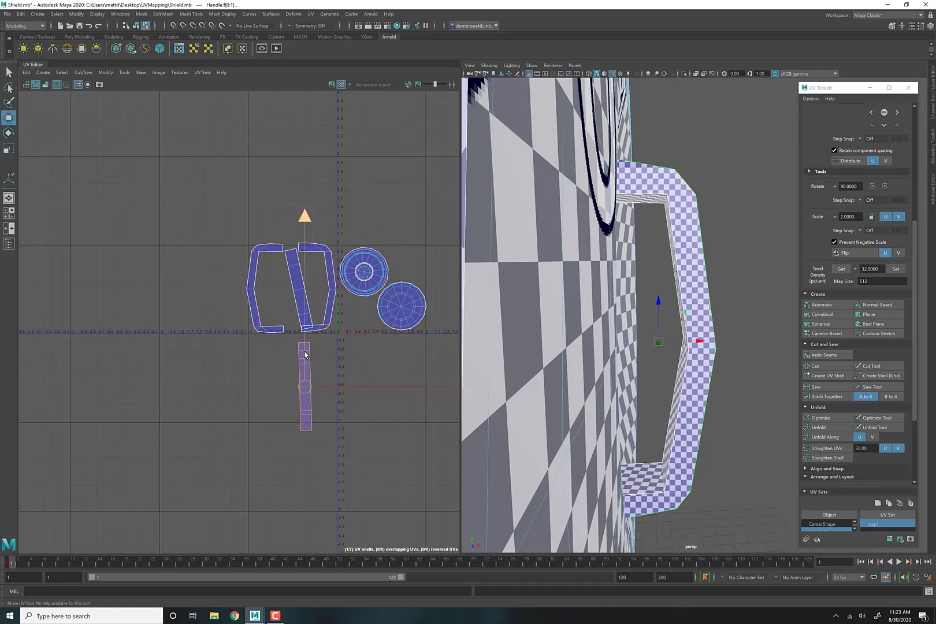
pyautogui.click(303, 341)
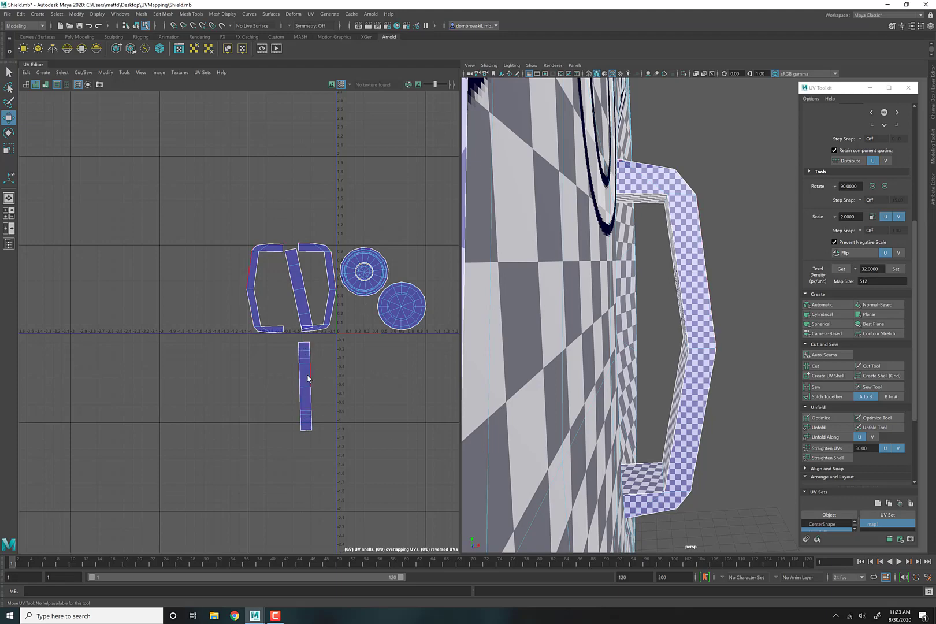
pyautogui.moveTo(307, 378); pyautogui.dragTo(272, 367, button='right')
pyautogui.moveTo(305, 387); pyautogui.dragTo(230, 275)
pyautogui.press('r')
# Step: Rotate the tilted inner strip shell upright and scale it down to about the outer strip's size
pyautogui.click(295, 274)
pyautogui.press('e')
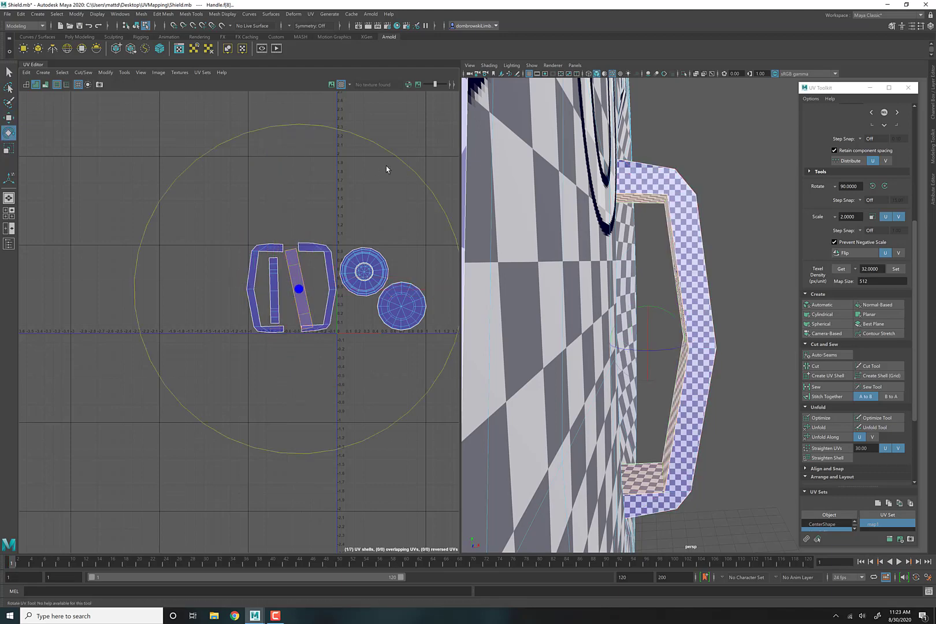
pyautogui.moveTo(394, 156); pyautogui.dragTo(416, 176)
pyautogui.press('r')
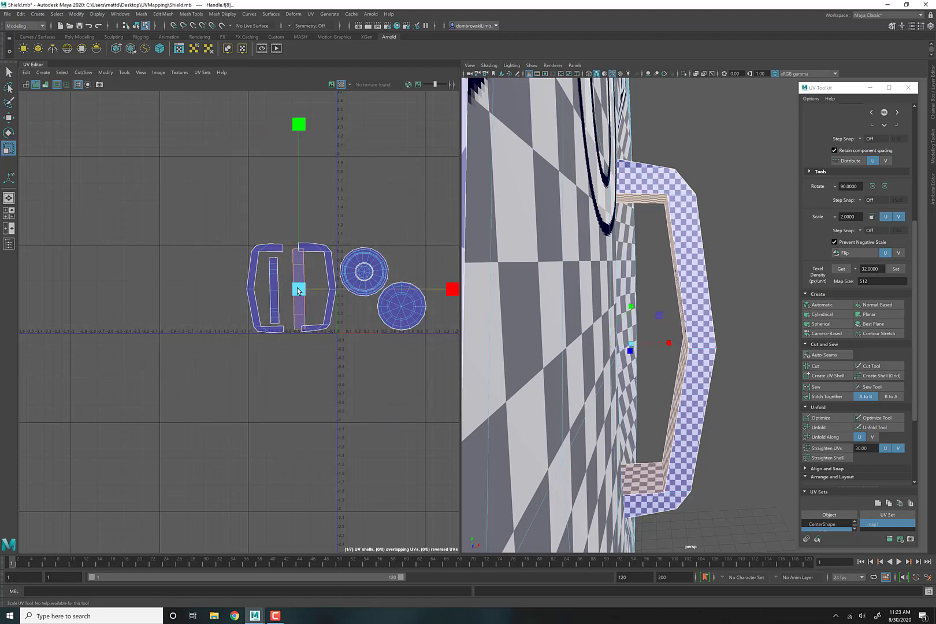
pyautogui.moveTo(299, 289); pyautogui.dragTo(215, 279)
# Step: Move the outer strip shell beside the inner one, scale both C-shaped shells down, and enlarge the inner strip slightly to match the checker sizes
pyautogui.click(276, 291)
pyautogui.press('w')
pyautogui.click(257, 288)
pyautogui.press('r')
pyautogui.click(328, 289)
pyautogui.moveTo(317, 287)
pyautogui.mouseDown()
pyautogui.moveTo(266, 283)
pyautogui.moveTo(284, 295)
pyautogui.moveTo(325, 291)
pyautogui.mouseUp()
pyautogui.press('w')
pyautogui.press('r')
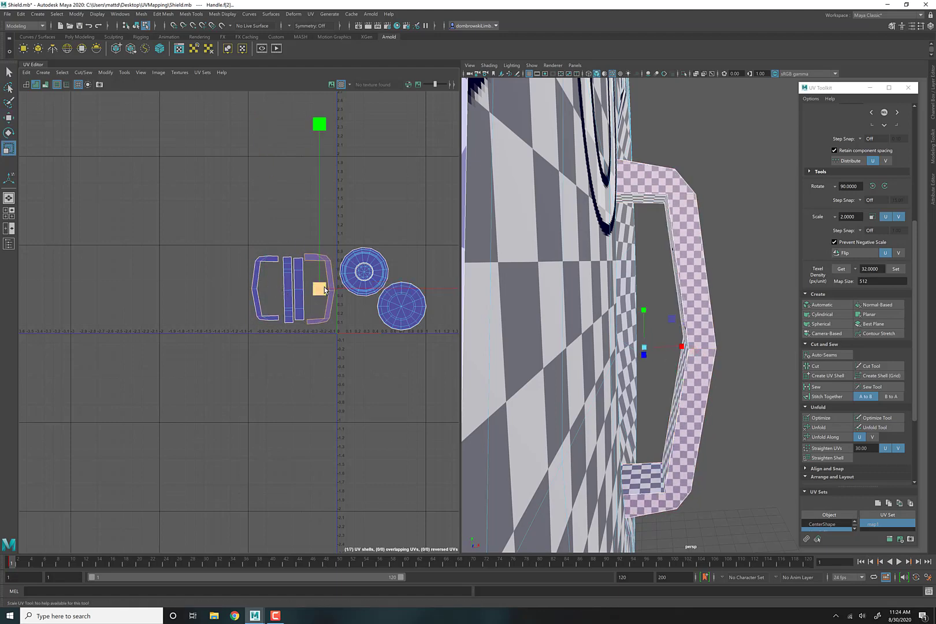
pyautogui.click(299, 289)
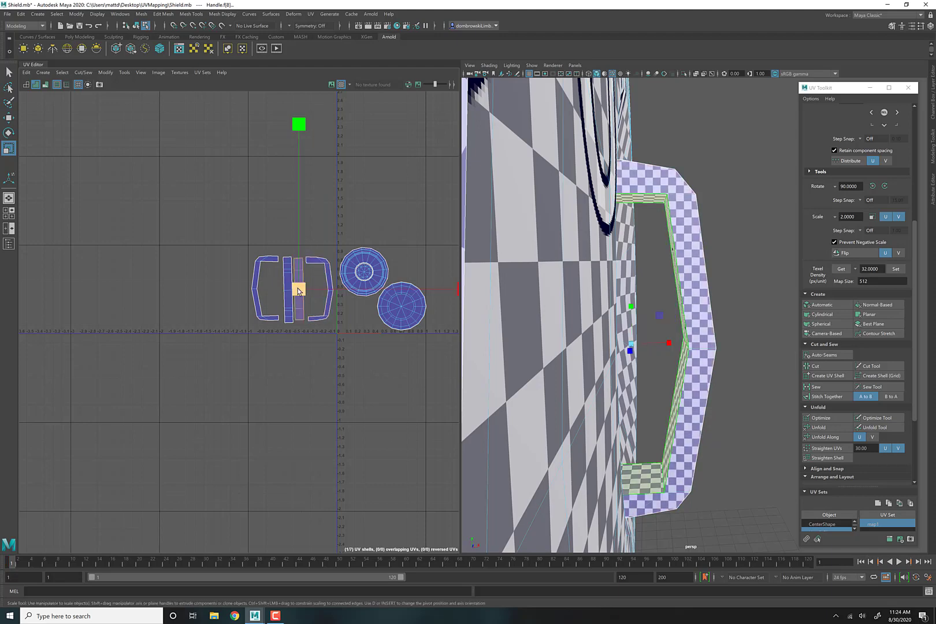
pyautogui.moveTo(299, 289); pyautogui.dragTo(312, 293)
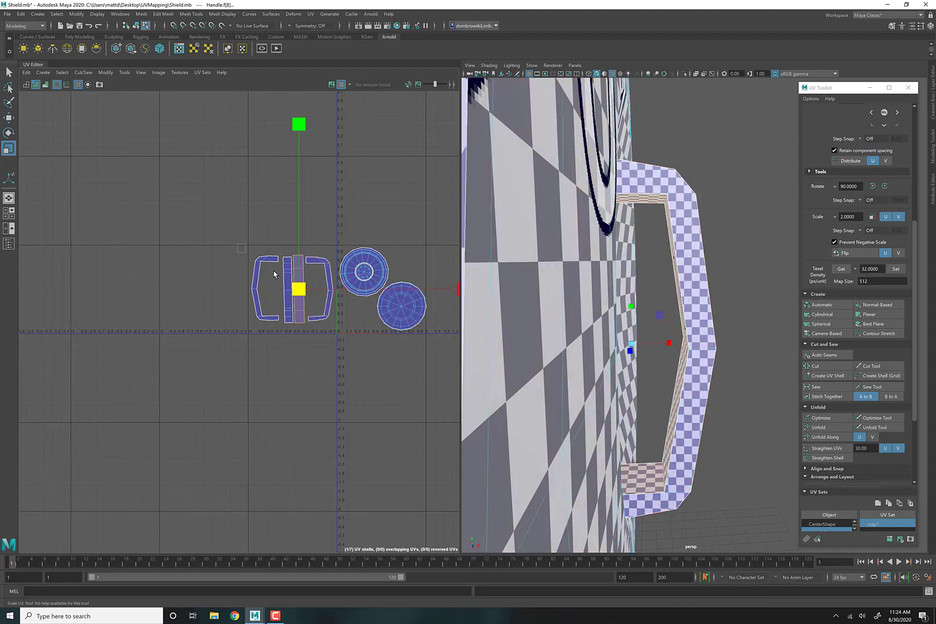
# Step: Scale all four handle shells down together and place them in the 0–1 tile's lower-left corner, below the front disc shell
pyautogui.moveTo(237, 245); pyautogui.dragTo(334, 338)
pyautogui.moveTo(292, 289); pyautogui.dragTo(205, 279)
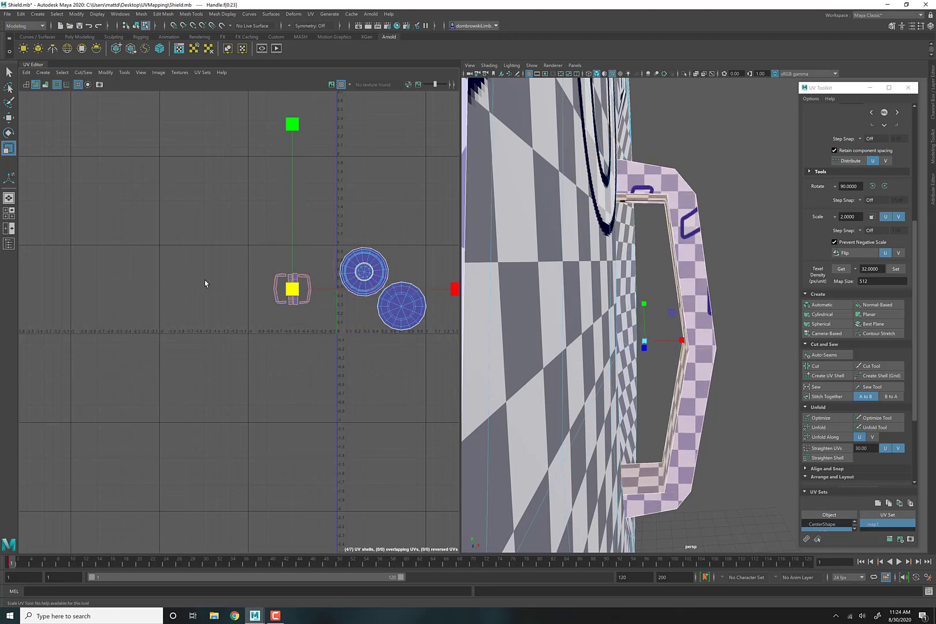
pyautogui.press('w')
pyautogui.moveTo(298, 287); pyautogui.dragTo(361, 310)
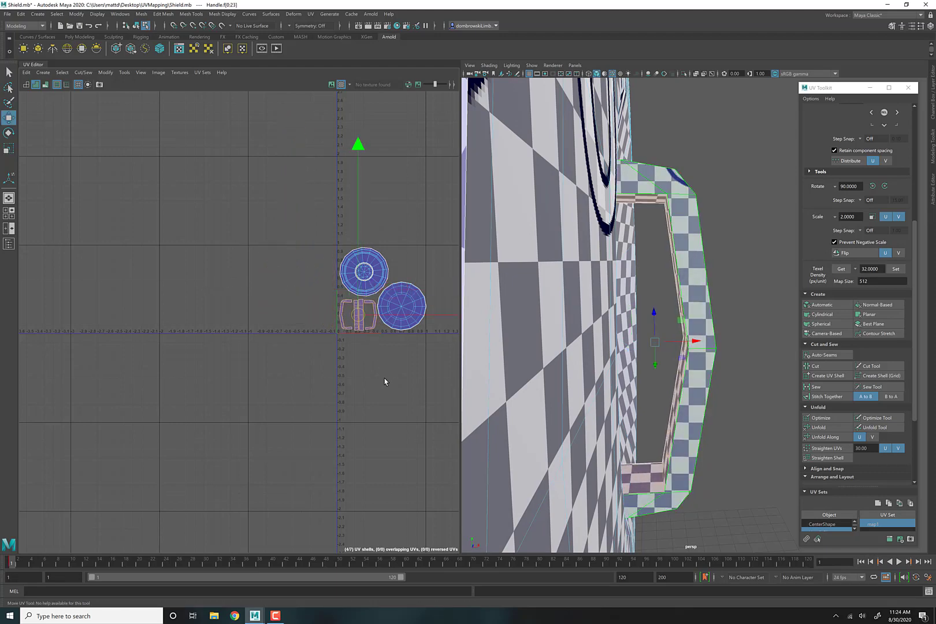
pyautogui.click(413, 340)
# Step: Nudge the large disc's back shell slightly inward from the right edge of the 0–1 tile
pyautogui.keyDown('alt'); pyautogui.moveTo(412, 340); pyautogui.dragTo(326, 345, button='middle'); pyautogui.keyUp('alt')
pyautogui.scroll(3, 326, 345)
pyautogui.click(311, 304)
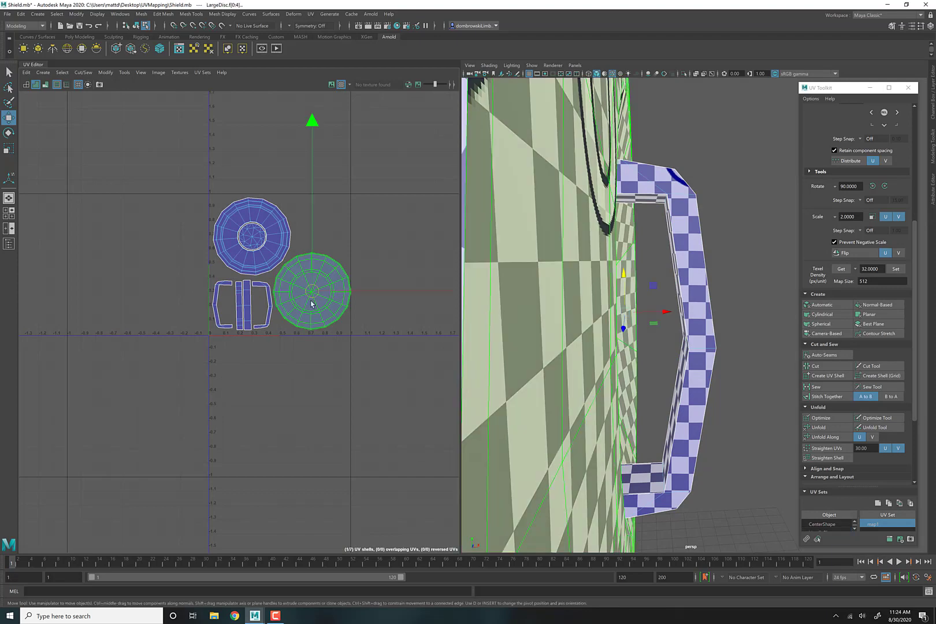
pyautogui.moveTo(374, 291); pyautogui.dragTo(355, 295)
pyautogui.click(200, 135)
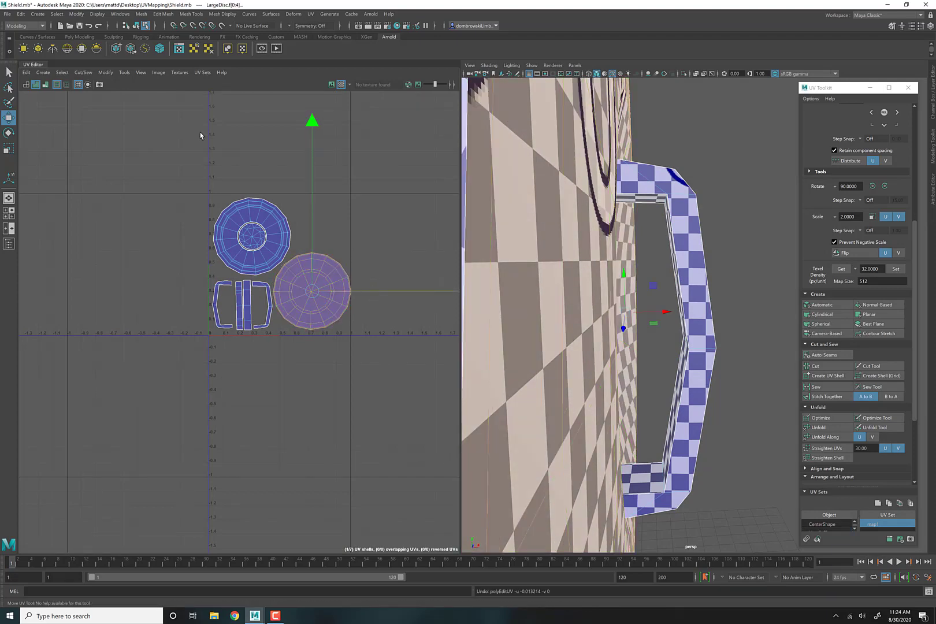
# Step: Show the checker image behind the UV shells to check their layout within the 0–1 tile
pyautogui.click(341, 84)
pyautogui.click(341, 84)
pyautogui.click(332, 85)
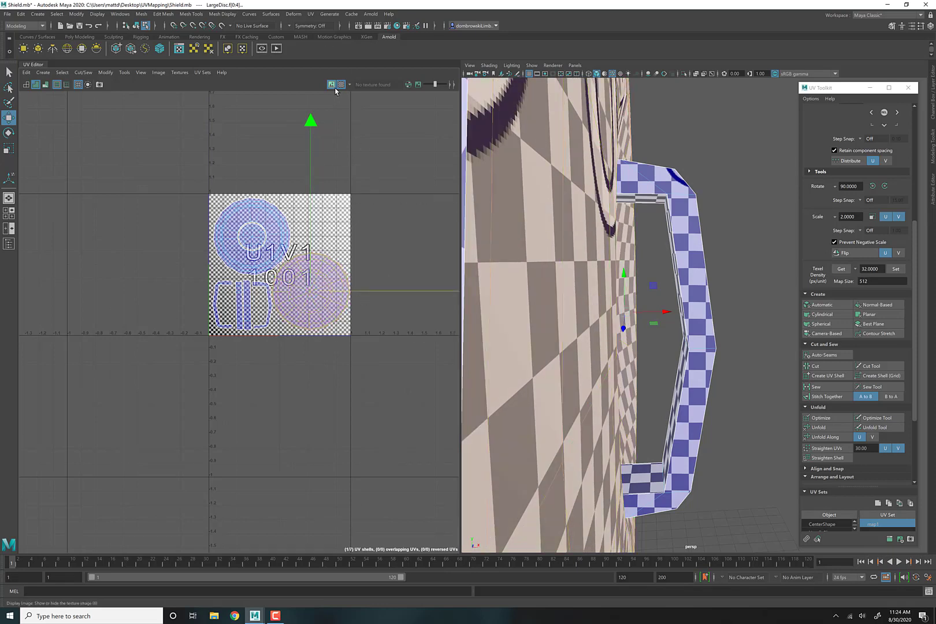
pyautogui.click(329, 217)
# Step: Return to object mode, hide the checker image in the UV view, and select all parts of the shield
pyautogui.scroll(-8, 630, 297)
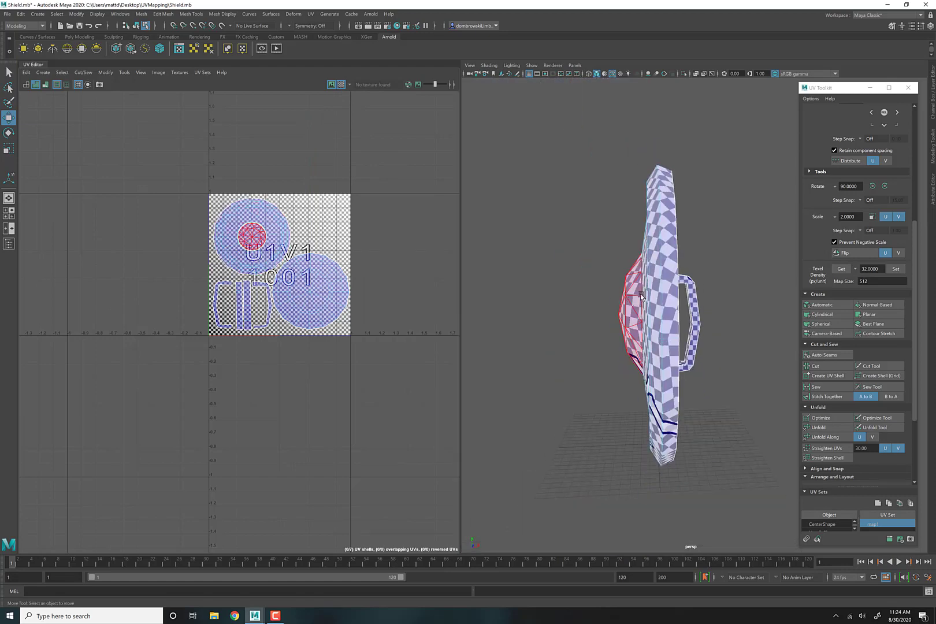
pyautogui.keyDown('alt'); pyautogui.moveTo(650, 294); pyautogui.dragTo(694, 289); pyautogui.keyUp('alt')
pyautogui.moveTo(697, 243); pyautogui.dragTo(734, 231, button='right')
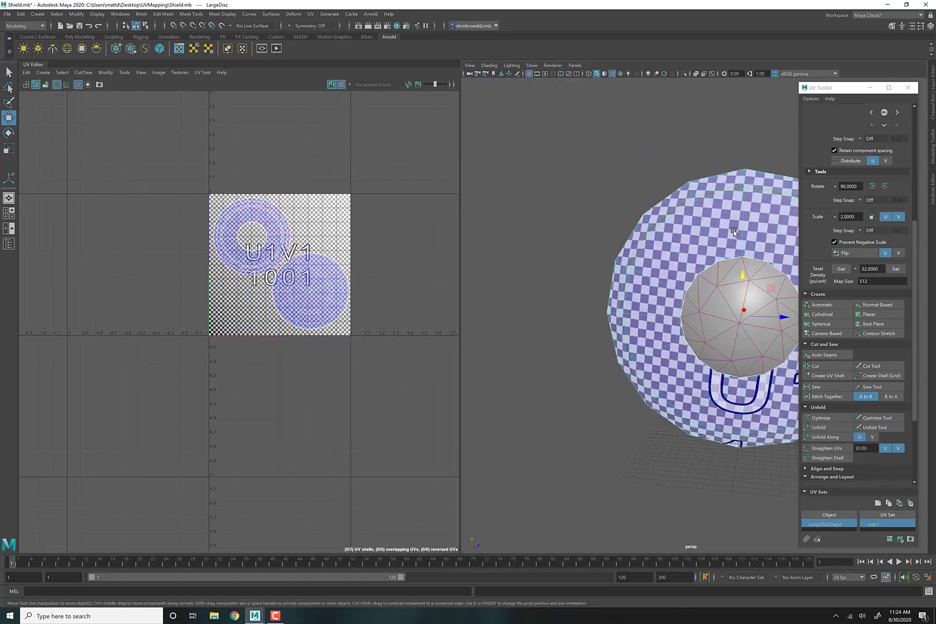
pyautogui.click(330, 85)
pyautogui.scroll(-7, 654, 196)
pyautogui.moveTo(600, 202); pyautogui.dragTo(822, 410)
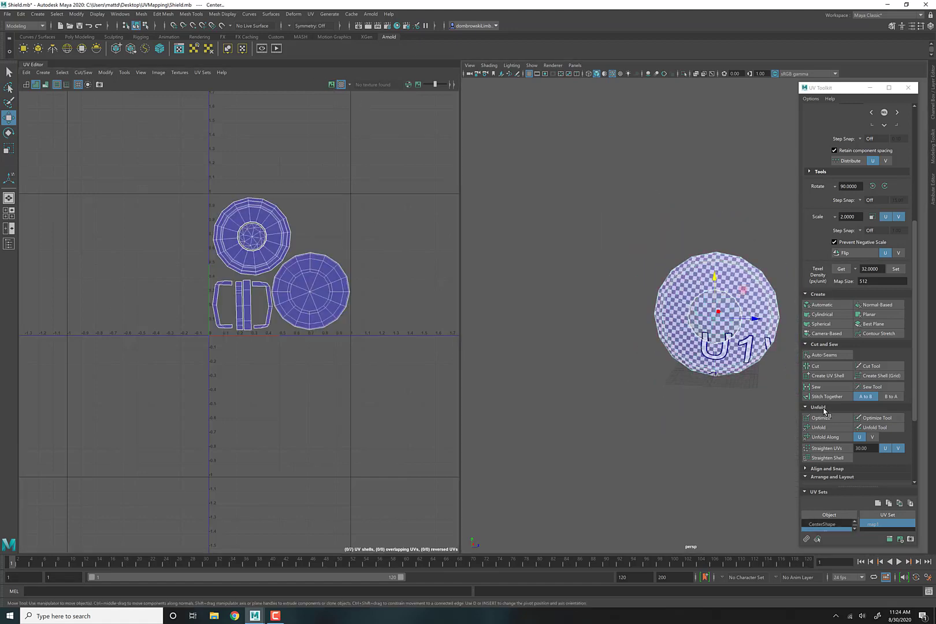
pyautogui.moveTo(714, 237); pyautogui.dragTo(742, 226, button='right')
pyautogui.click(702, 269)
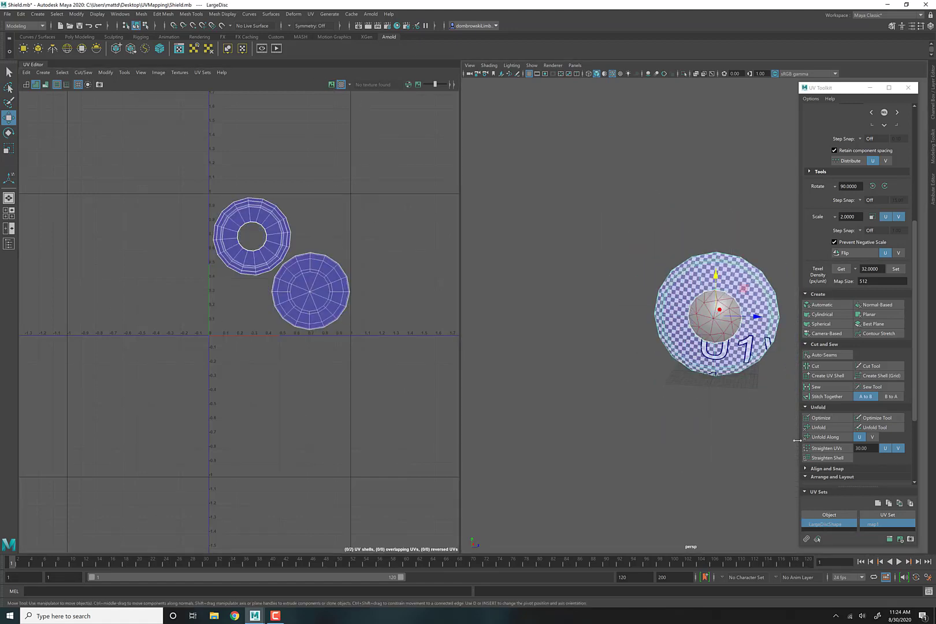
pyautogui.hotkey('ctrl', 'z')
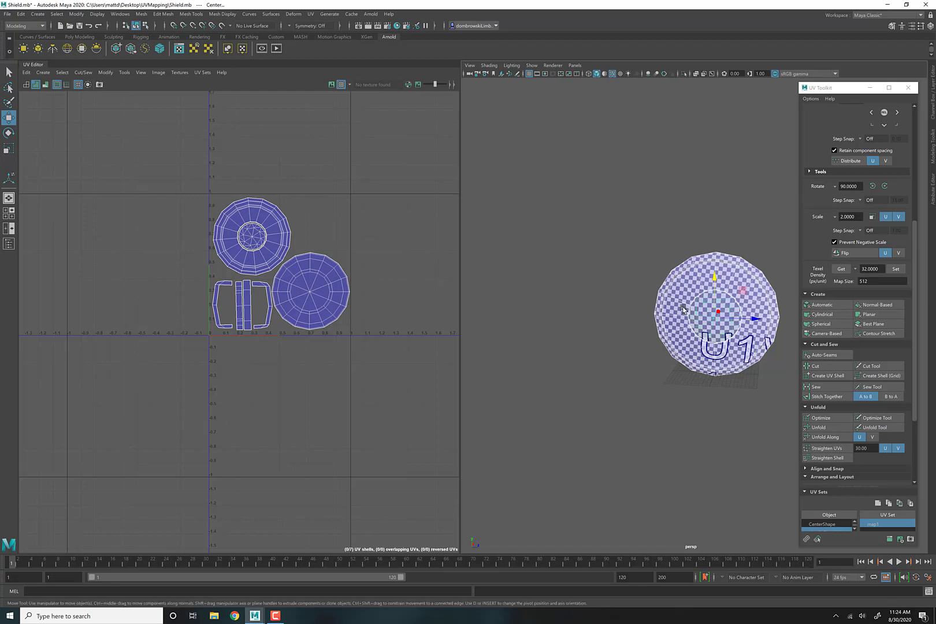
# Step: Set up a UV snapshot in JPEG format, named ShieldLayoutUV, in the desktop's UVMapping folder
pyautogui.keyDown('alt'); pyautogui.moveTo(680, 306); pyautogui.dragTo(633, 362); pyautogui.keyUp('alt')
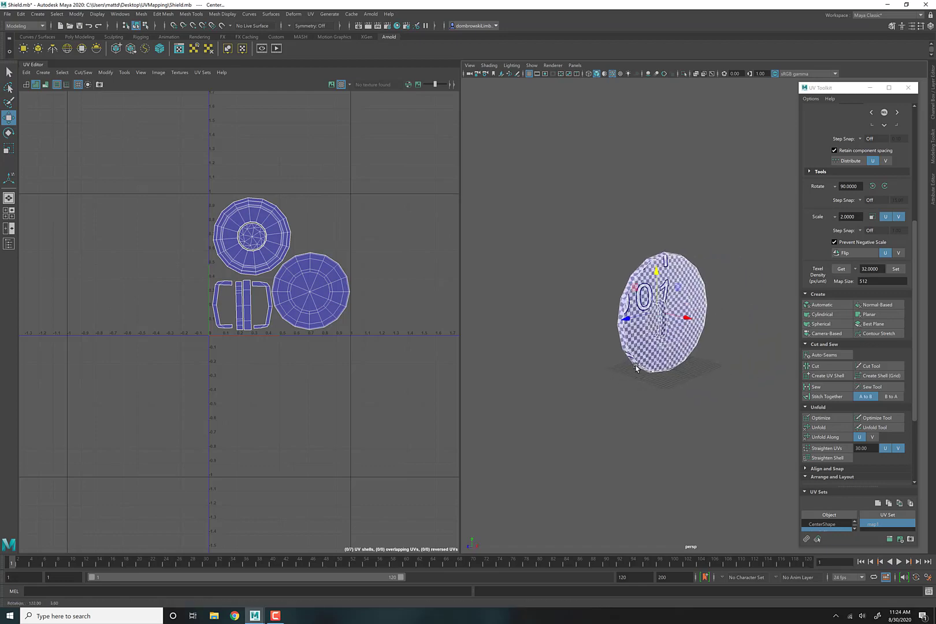
pyautogui.click(100, 84)
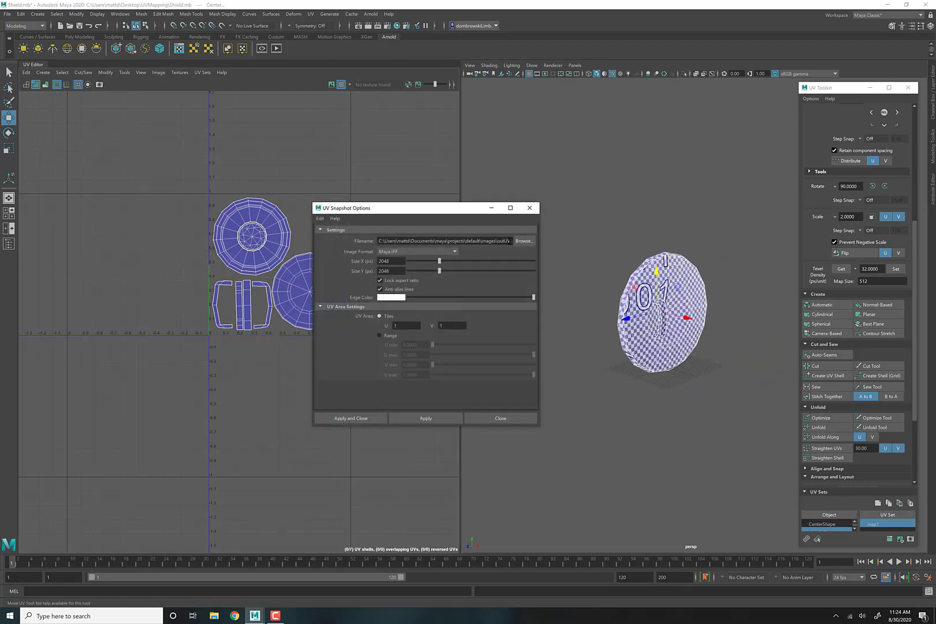
pyautogui.click(524, 241)
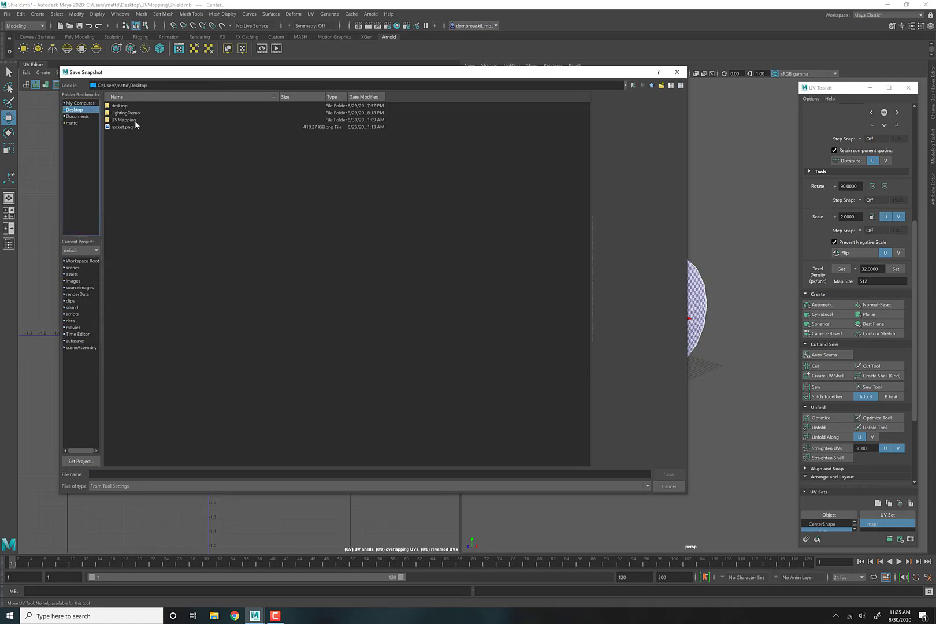
pyautogui.doubleClick(124, 120)
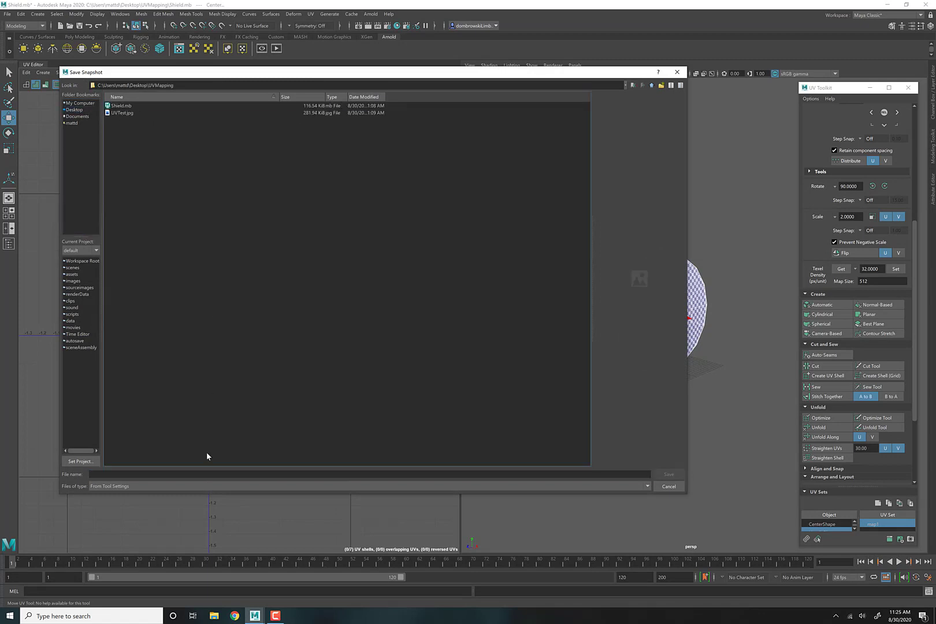
pyautogui.click(171, 474)
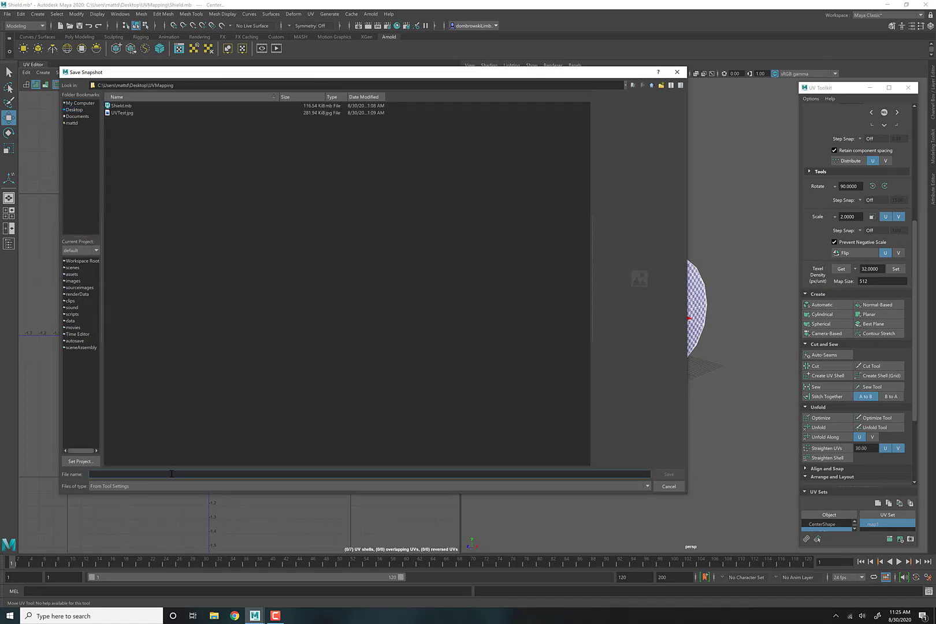
pyautogui.write('ShieldLayoutUV')
pyautogui.press('Return')
pyautogui.click(419, 252)
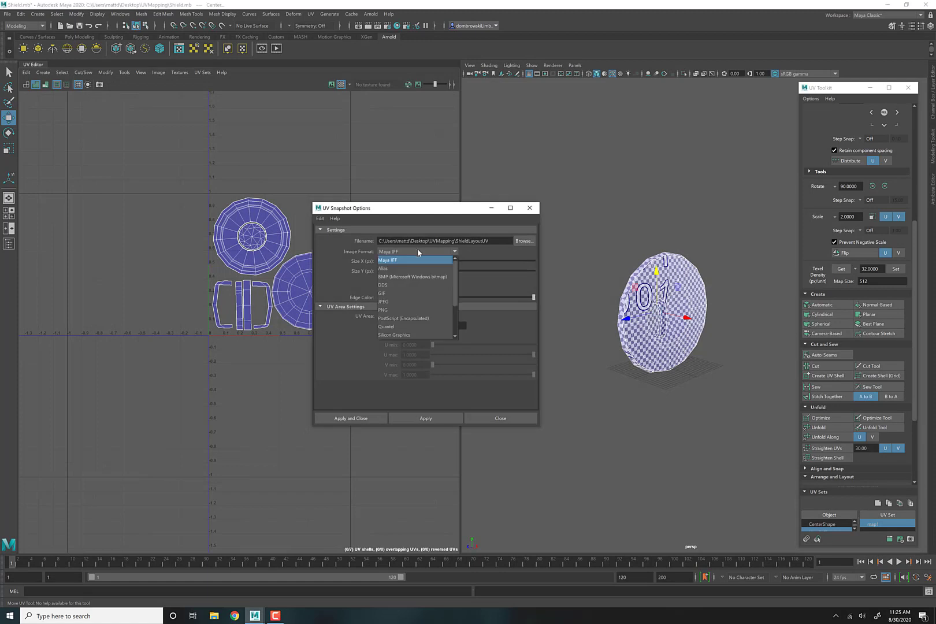
pyautogui.click(409, 301)
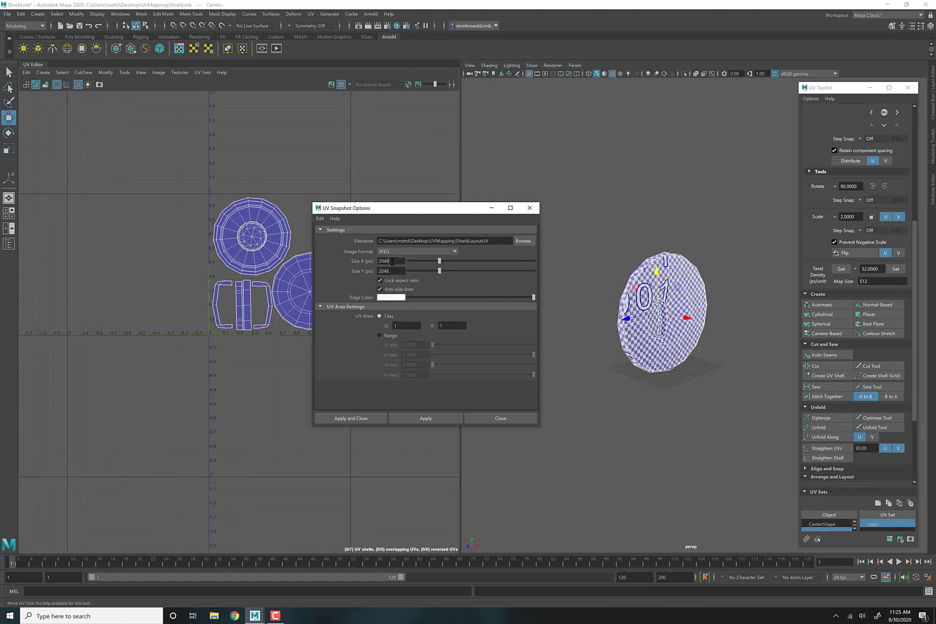
# Step: Try other image sizes for the UV snapshot, such as 1024 px
pyautogui.doubleClick(392, 261)
pyautogui.write('102')
pyautogui.write('4')
pyautogui.click(391, 270)
pyautogui.doubleClick(398, 261)
pyautogui.write('51')
pyautogui.press('Return')
pyautogui.write('96')
pyautogui.press('Return')
# Step: Set the UV snapshot size to 2048 px and export it for tile U 1, V 1
pyautogui.doubleClick(393, 262)
pyautogui.write('2084')
pyautogui.press('BackSpace')
pyautogui.press('BackSpace')
pyautogui.write('24')
pyautogui.press('Return')
pyautogui.write('2048')
pyautogui.press('Return')
pyautogui.click(400, 326)
pyautogui.click(368, 418)
# Step: Minimize Maya, open the desktop's UVMapping folder, and view the exported ShieldLayoutUV image in Photos
pyautogui.click(884, 5)
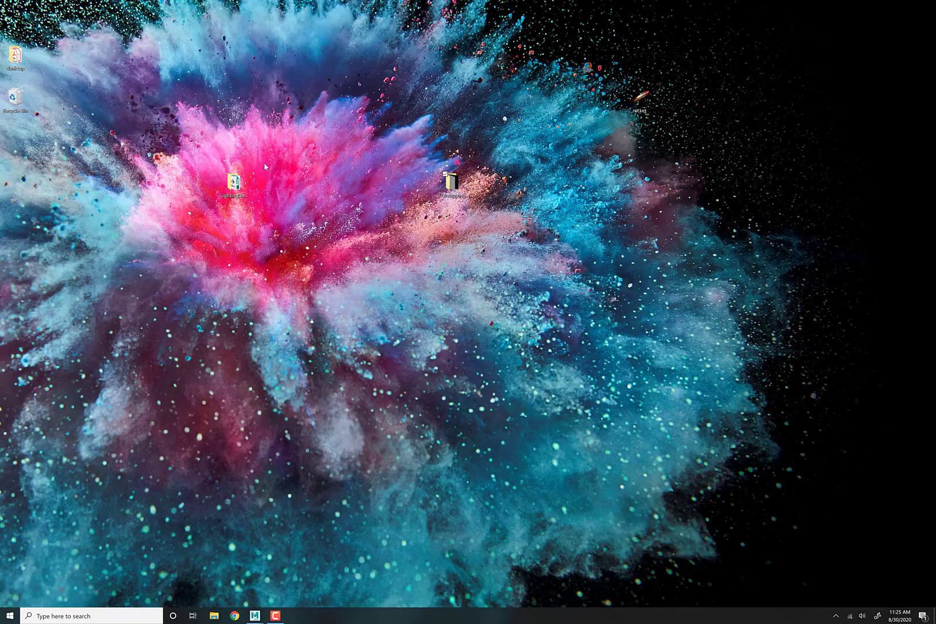
pyautogui.doubleClick(451, 182)
pyautogui.click(507, 224)
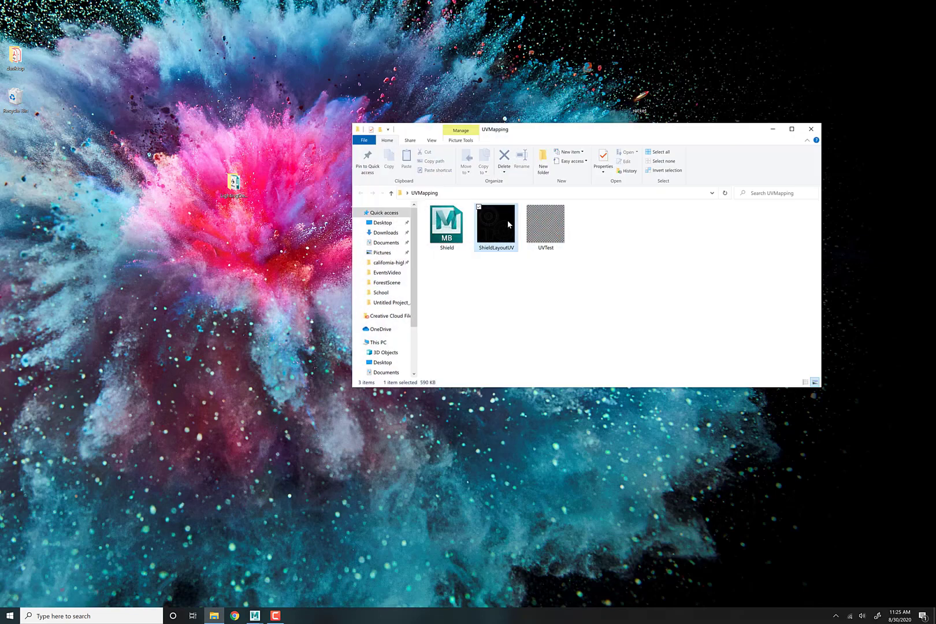
pyautogui.doubleClick(508, 221)
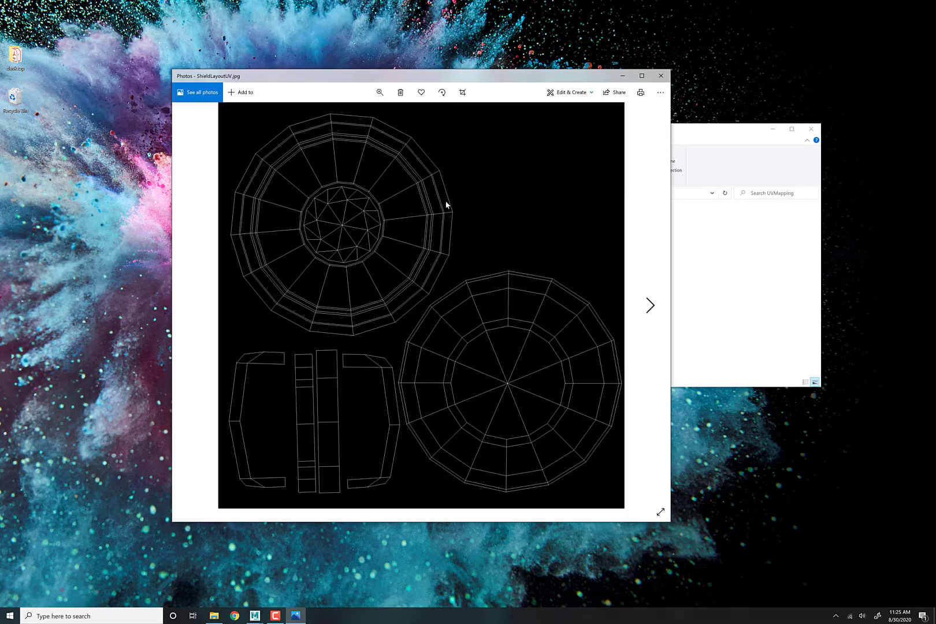